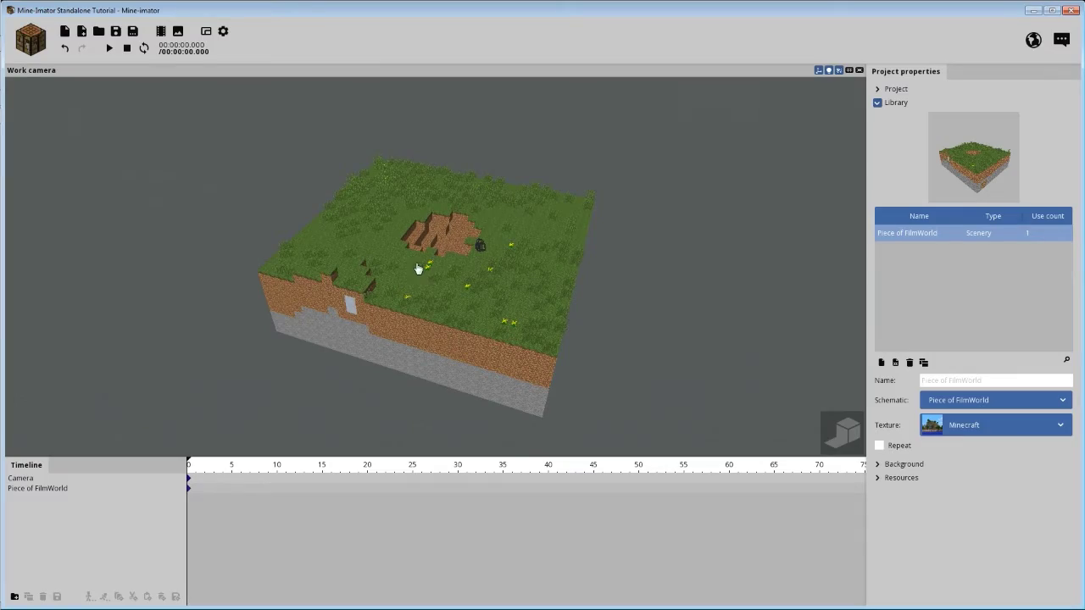
Examine the grassy terrain and its dirt pit up close and from several angles.
scroll(437, 255, "up", 5)
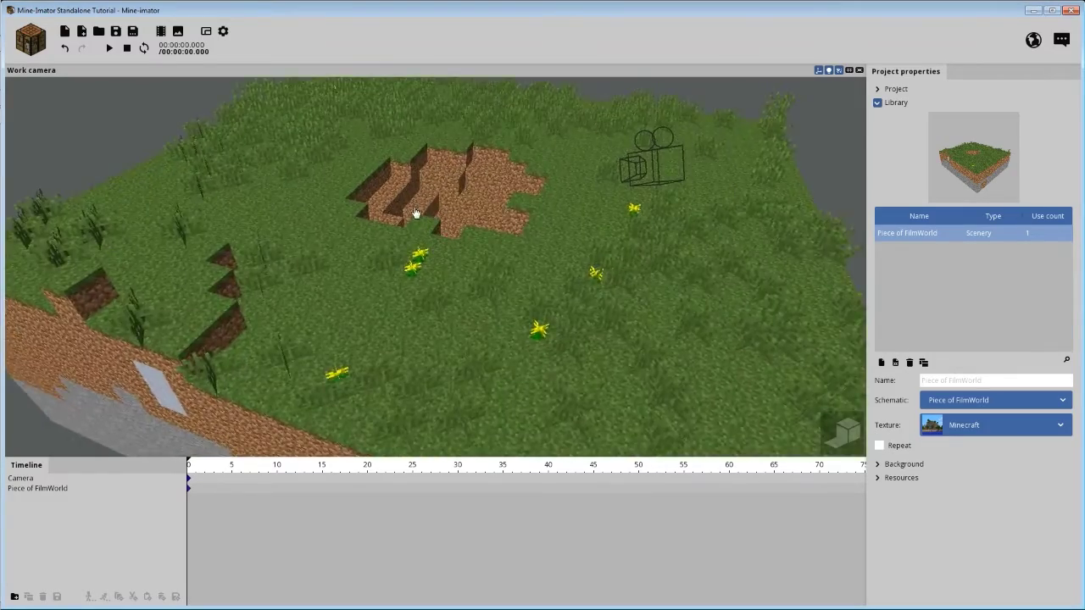
left_click_drag(416, 213, 447, 214)
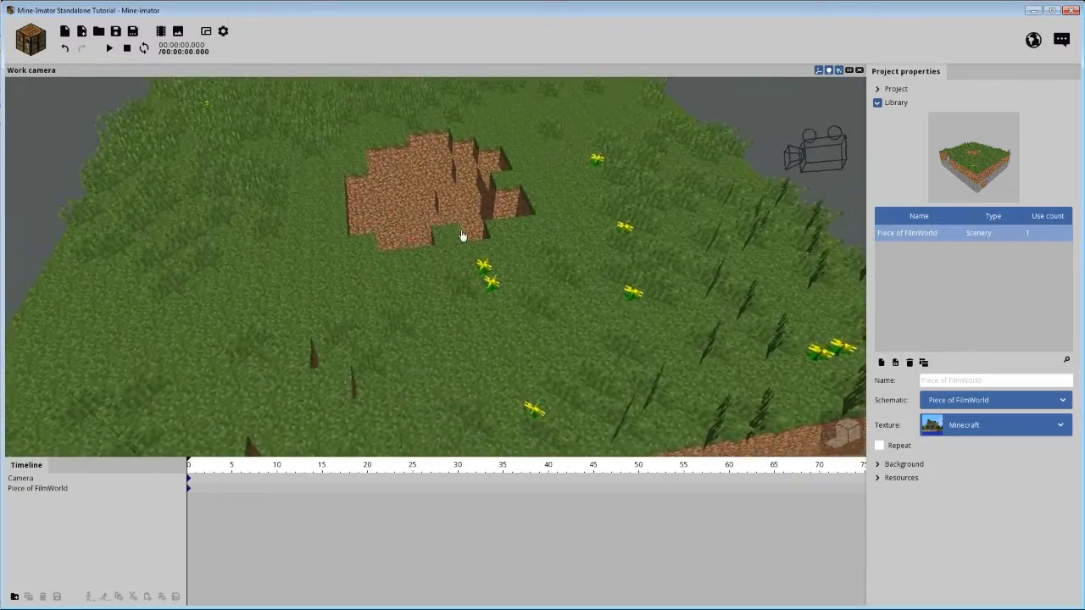
right_click_drag(447, 214, 438, 188)
right_click_drag(523, 273, 523, 263)
left_click_drag(523, 264, 477, 258)
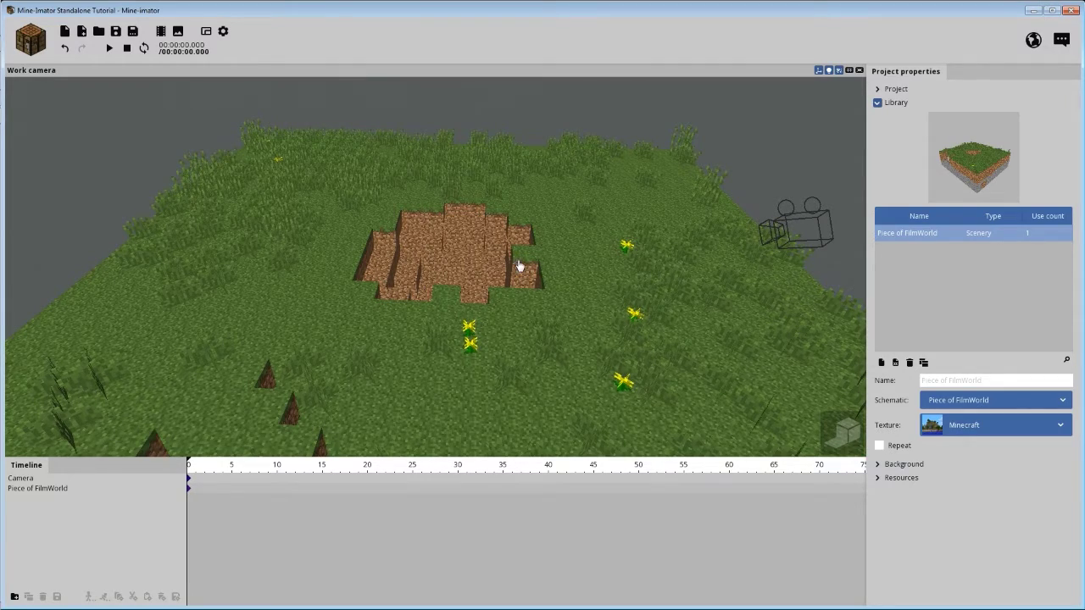
left_click_drag(527, 267, 645, 269)
scroll(506, 268, "down", 4)
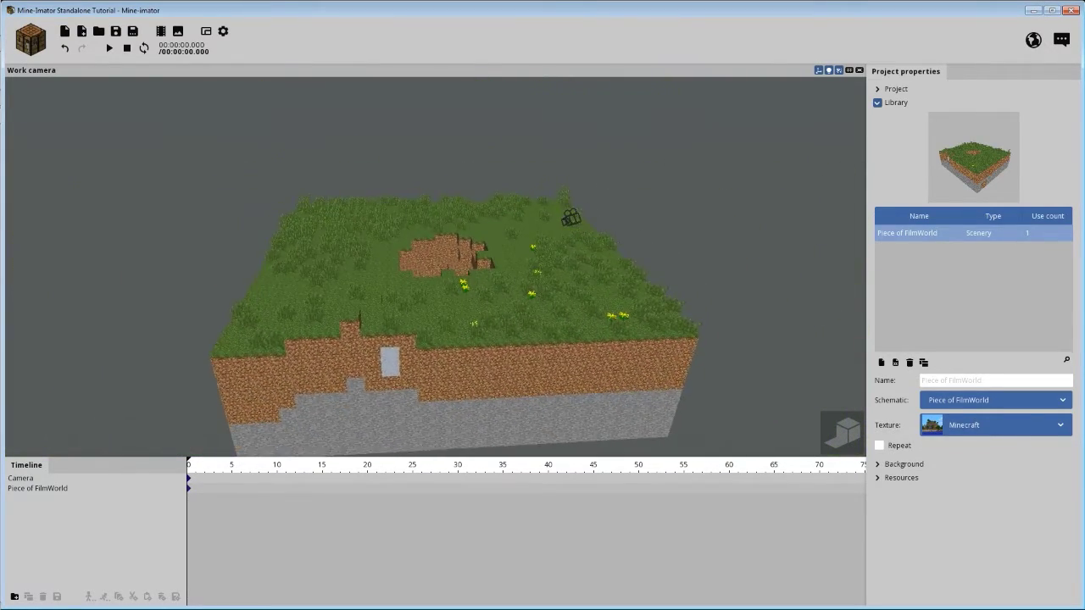
left_click_drag(506, 269, 572, 306)
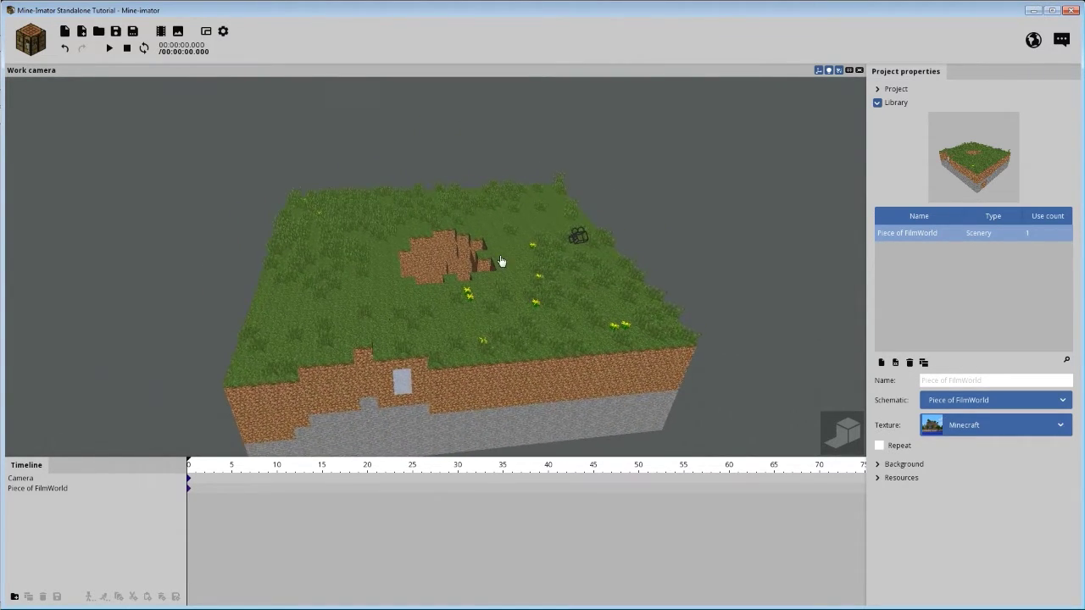
scroll(492, 268, "up", 4)
left_click_drag(495, 273, 572, 298)
scroll(487, 269, "down", 8)
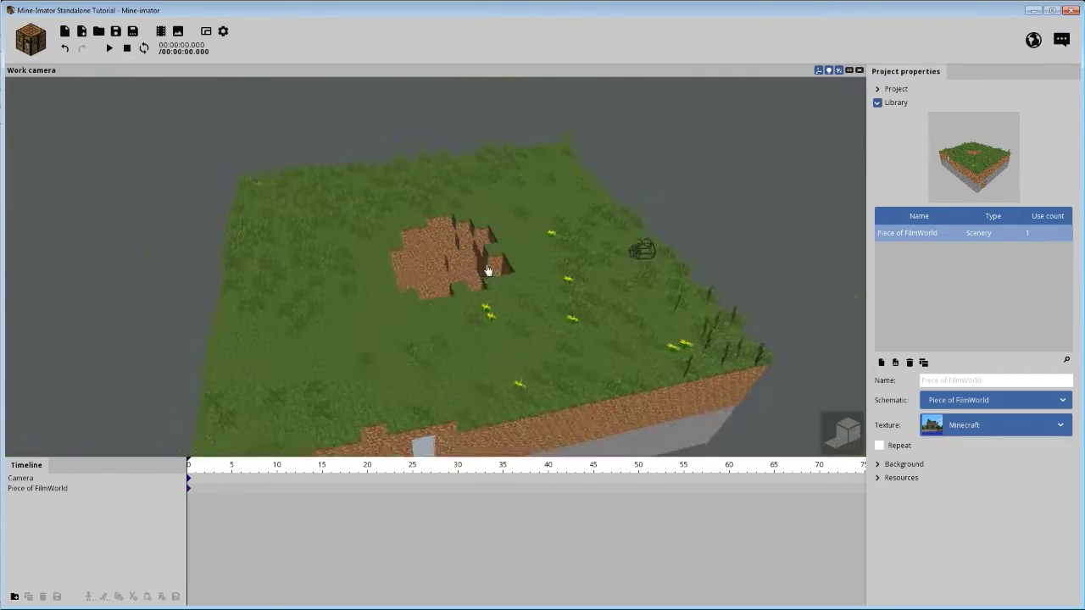
left_click_drag(446, 231, 262, 203)
middle_click_drag(380, 238, 635, 199)
scroll(497, 250, "up", 6)
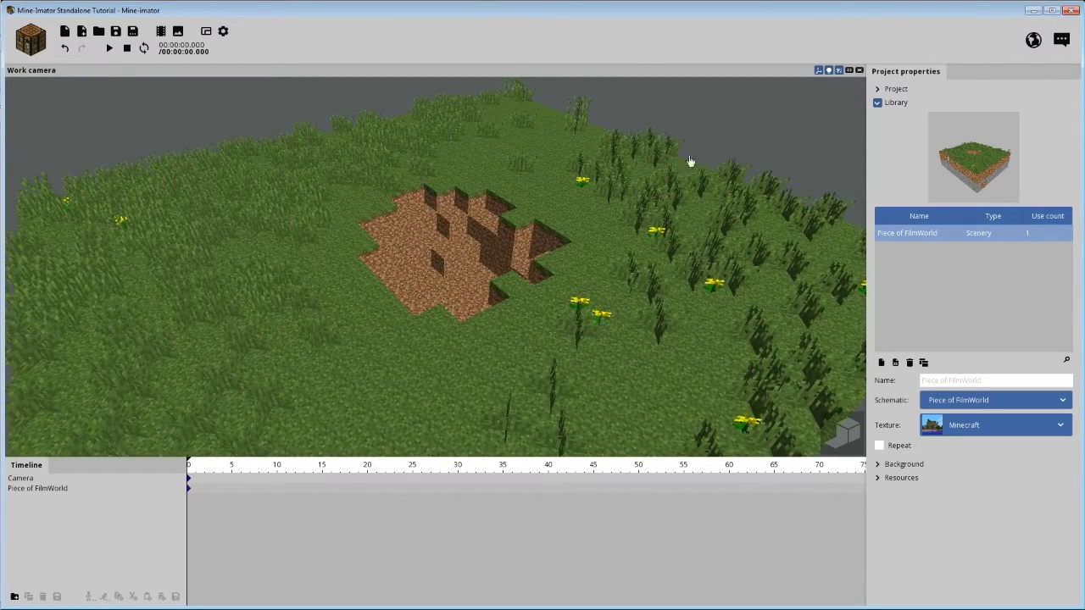
middle_click_drag(487, 173, 486, 173)
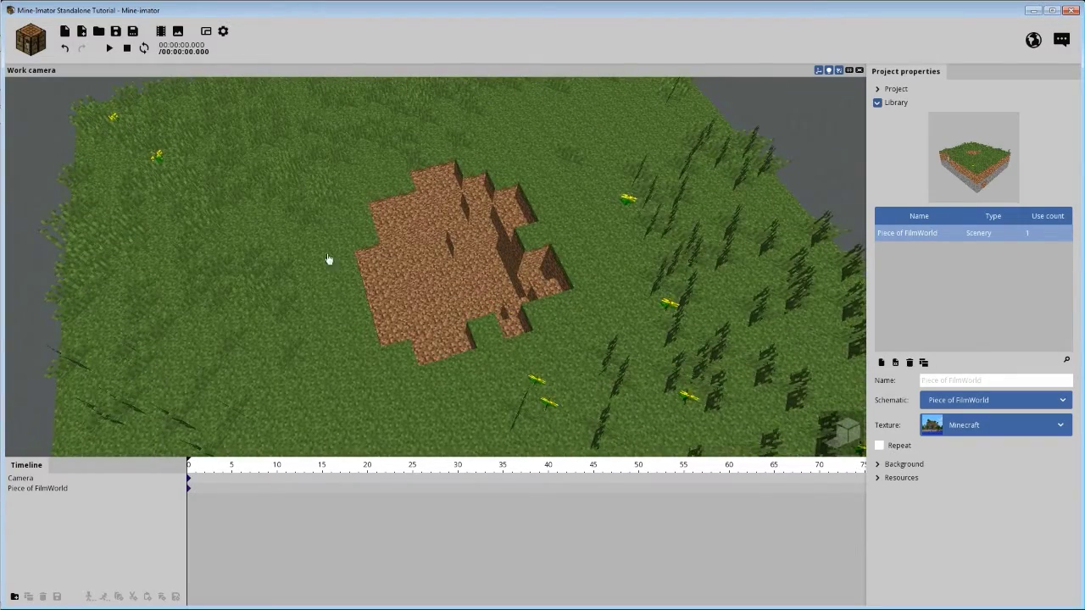
middle_click_drag(440, 281, 441, 281)
middle_click_drag(447, 155, 447, 156)
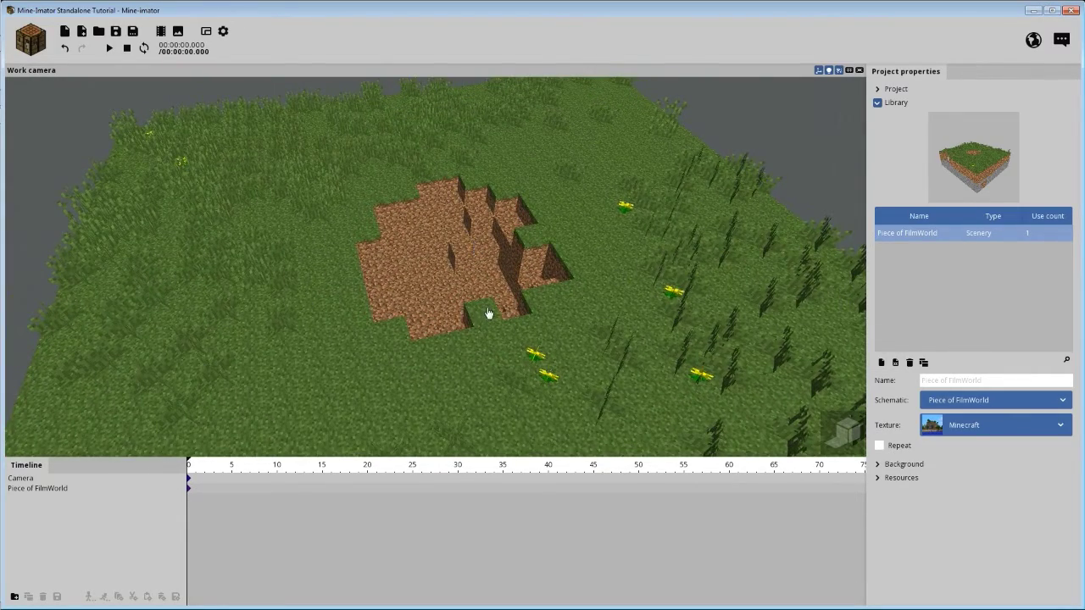
middle_click_drag(501, 294, 387, 339)
Select the Piece of FilmWorld scenery and inspect it from the side and from above.
left_click(85, 489)
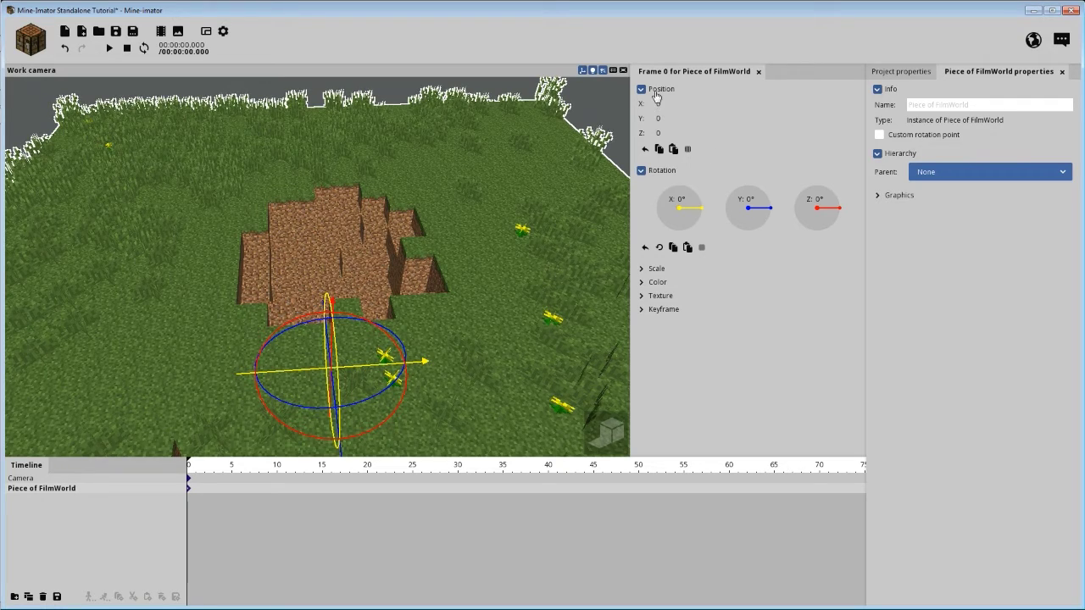
left_click(659, 150)
scroll(484, 245, "down", 10)
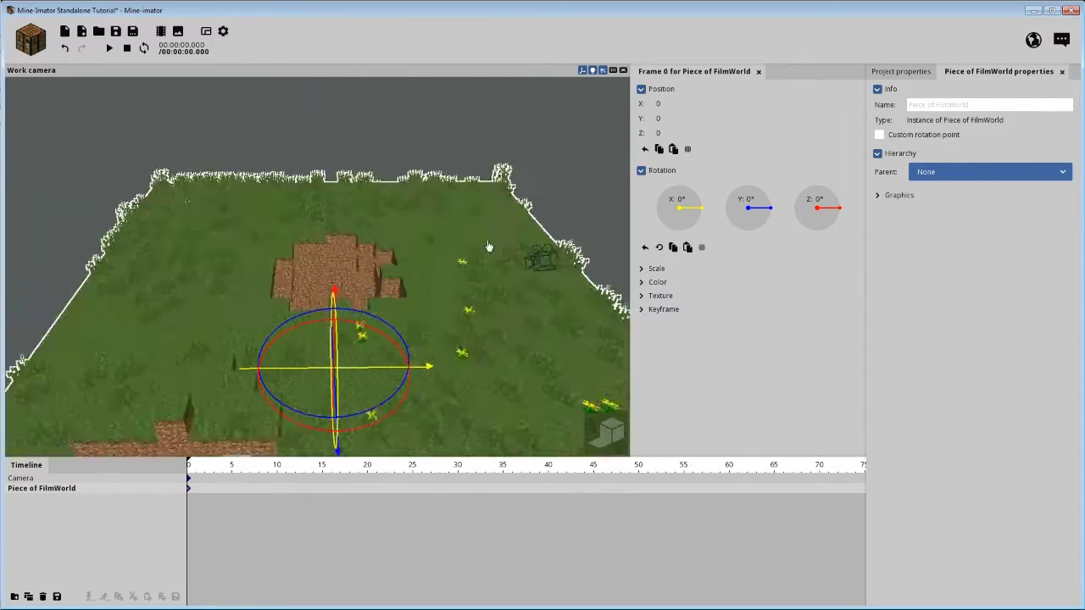
scroll(490, 248, "up", 10)
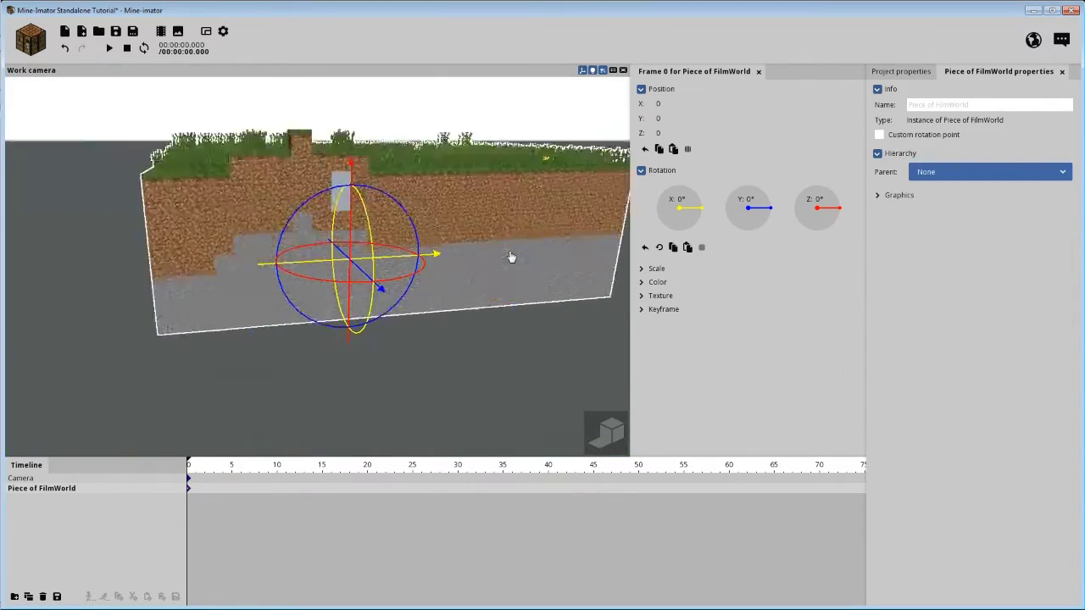
left_click_drag(507, 204, 511, 190)
right_click_drag(511, 190, 503, 206)
middle_click_drag(504, 207, 373, 225)
right_click_drag(408, 288, 409, 274)
middle_click_drag(418, 267, 413, 203)
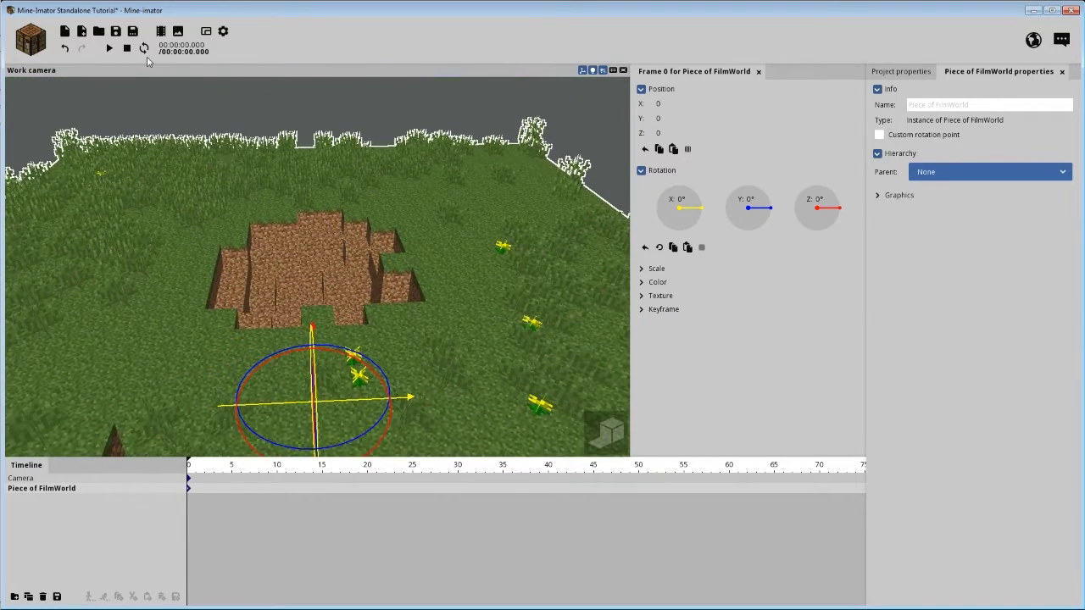
Add a Grass block with the Minecraft texture to the scene.
left_click(29, 51)
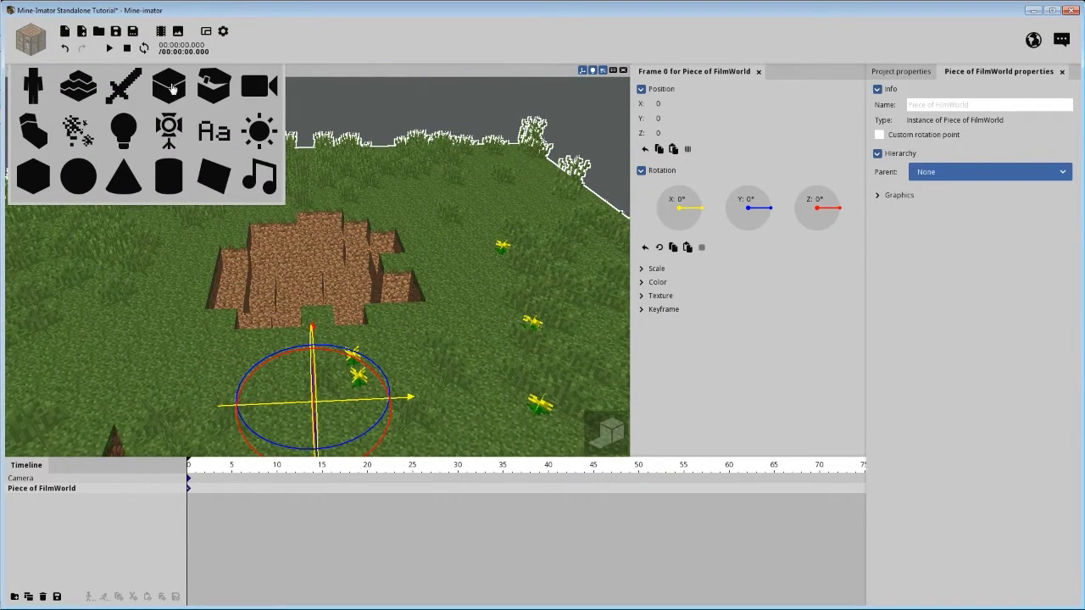
left_click(171, 88)
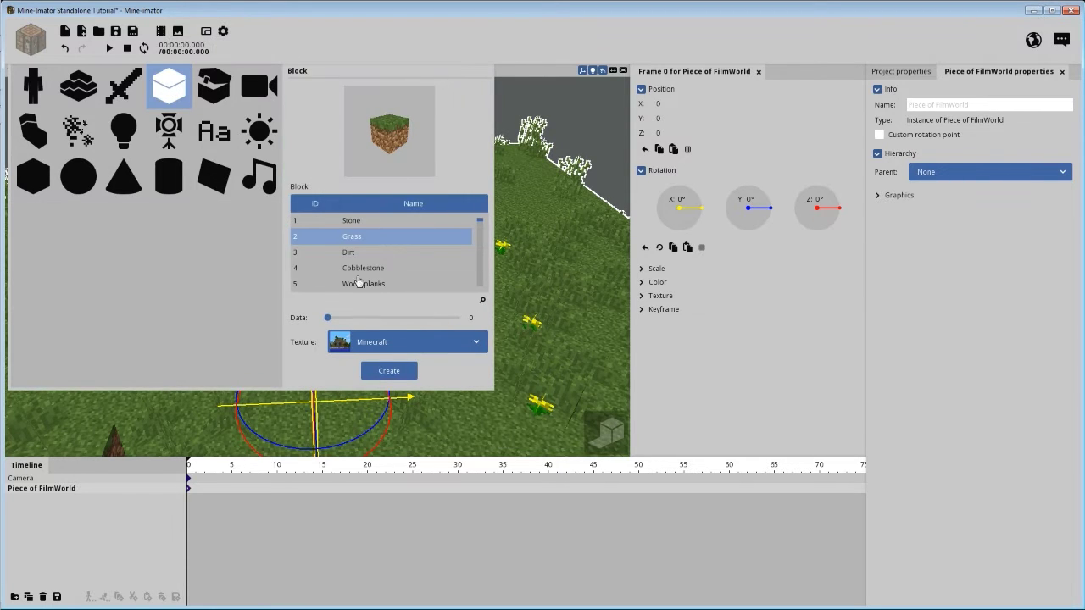
left_click(389, 377)
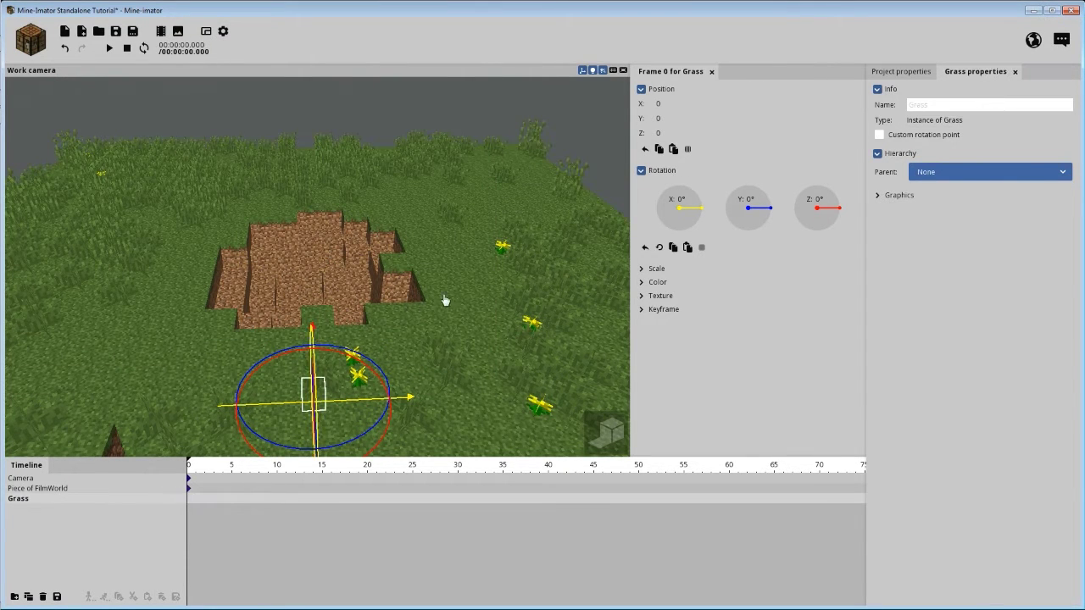
Raise the grass block up into the dirt pit and set its Z position to 112.
left_click_drag(436, 297, 375, 340)
left_click_drag(304, 328, 310, 190)
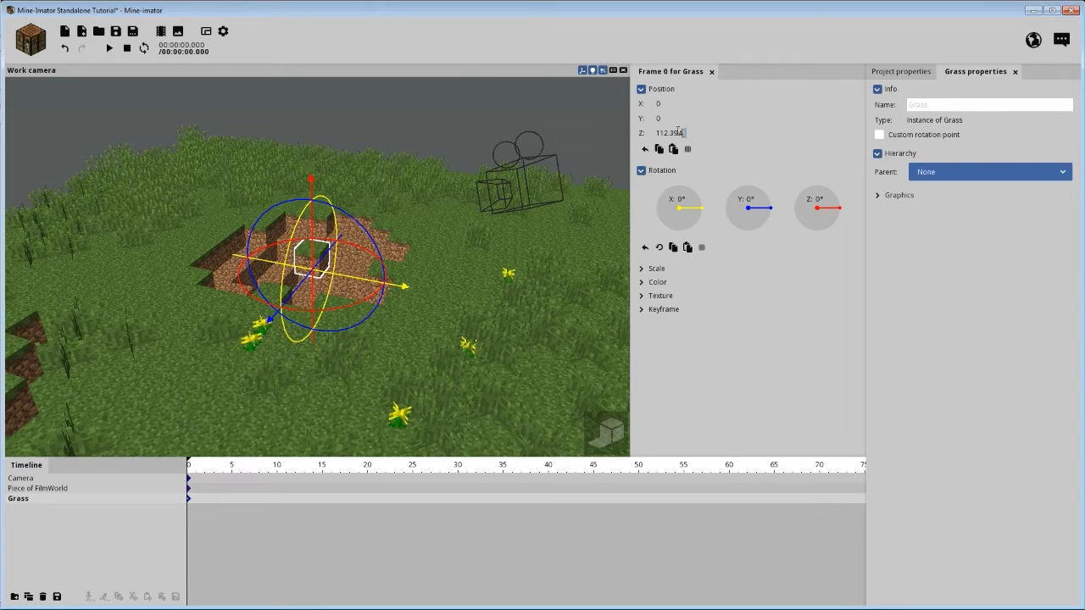
key("BackSpace")
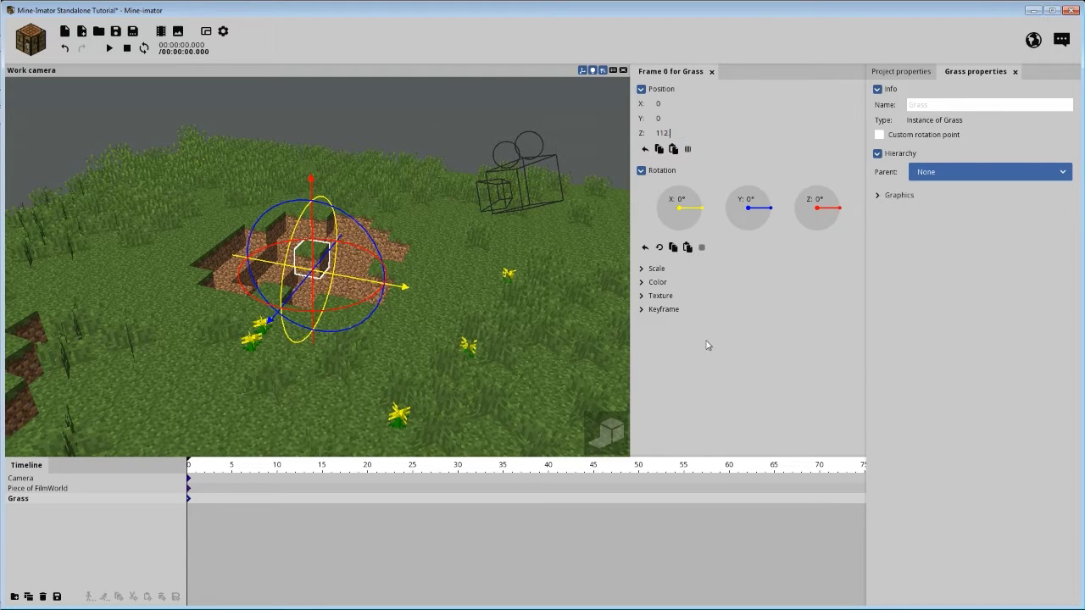
left_click_drag(471, 327, 404, 310)
scroll(404, 309, "up", 4)
Look through the Interface, Program, Controls and Graphics settings, and close the settings.
left_click(223, 32)
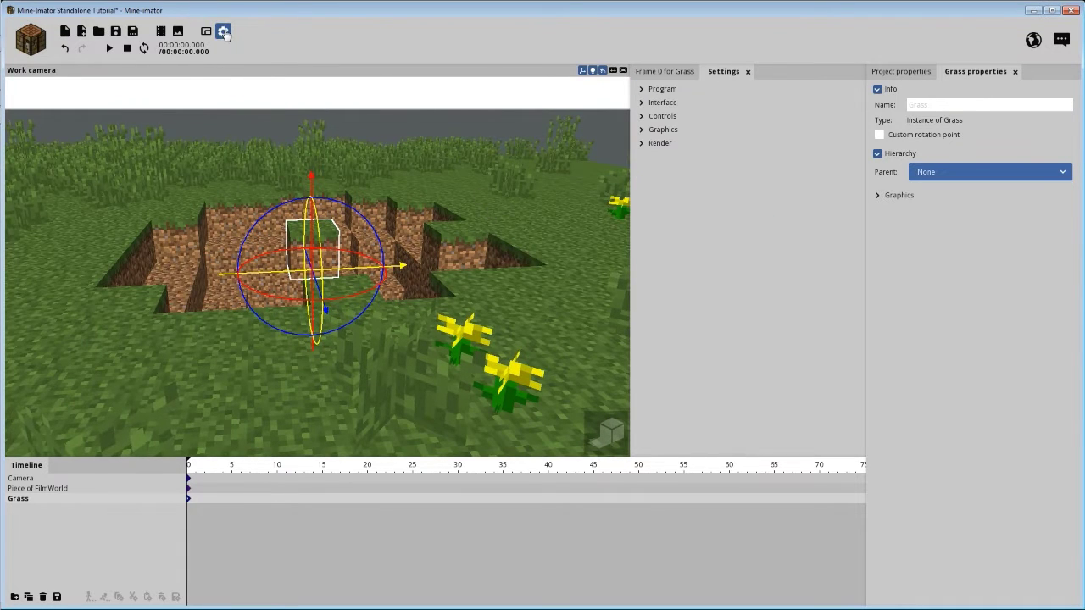
left_click(660, 102)
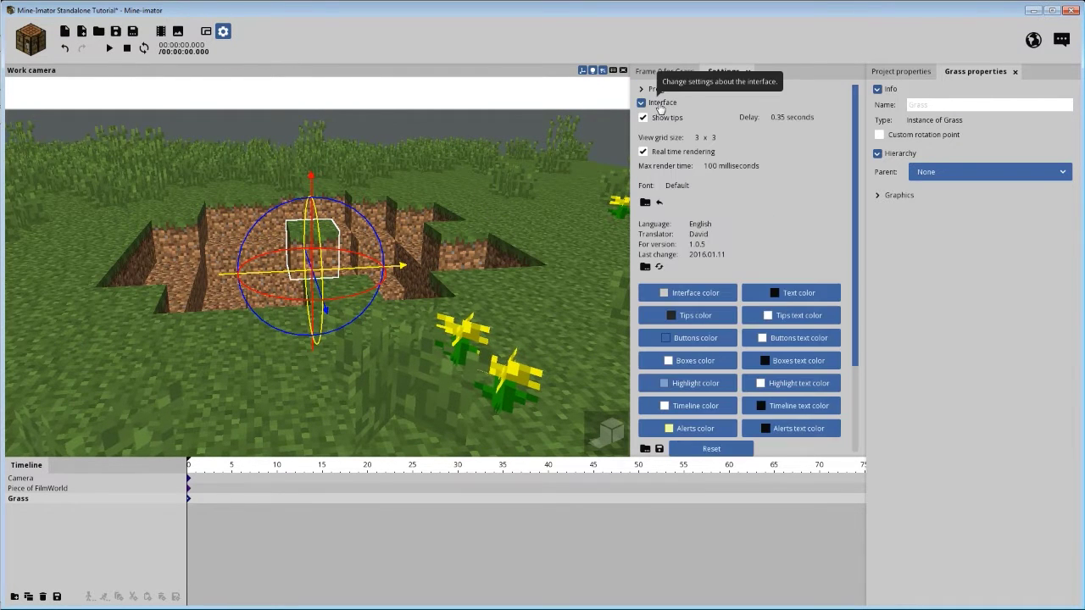
left_click(648, 103)
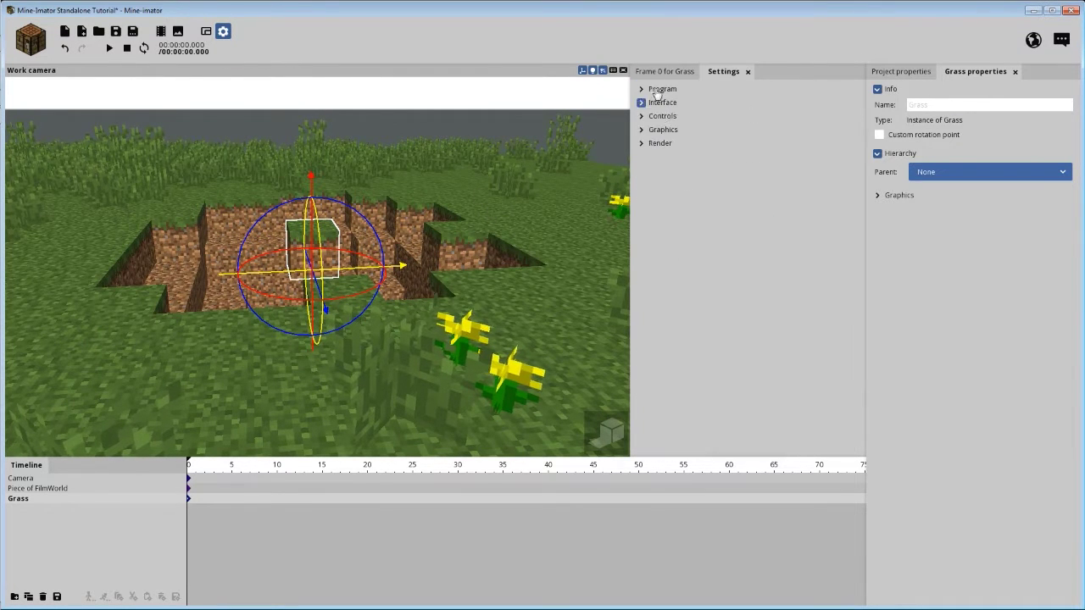
left_click(657, 89)
left_click(658, 89)
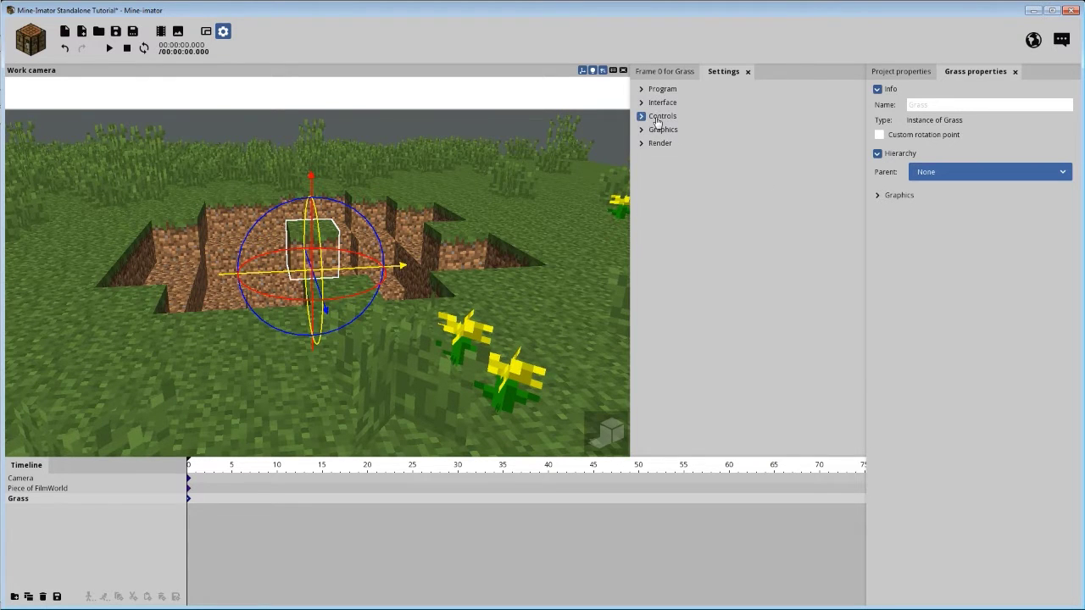
left_click(661, 116)
left_click(660, 116)
left_click(662, 129)
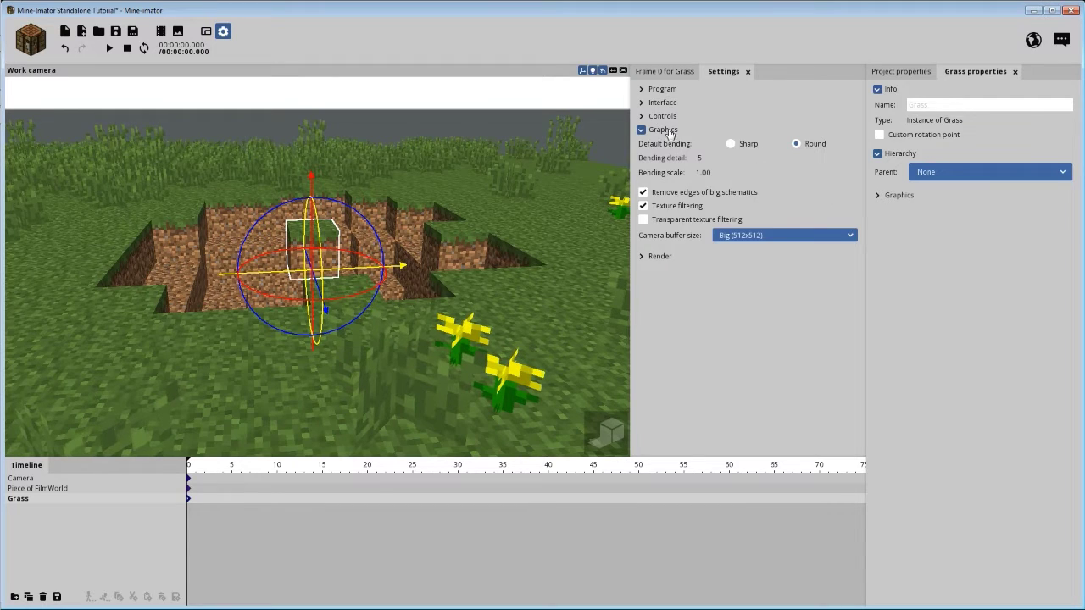
left_click(663, 129)
left_click(662, 90)
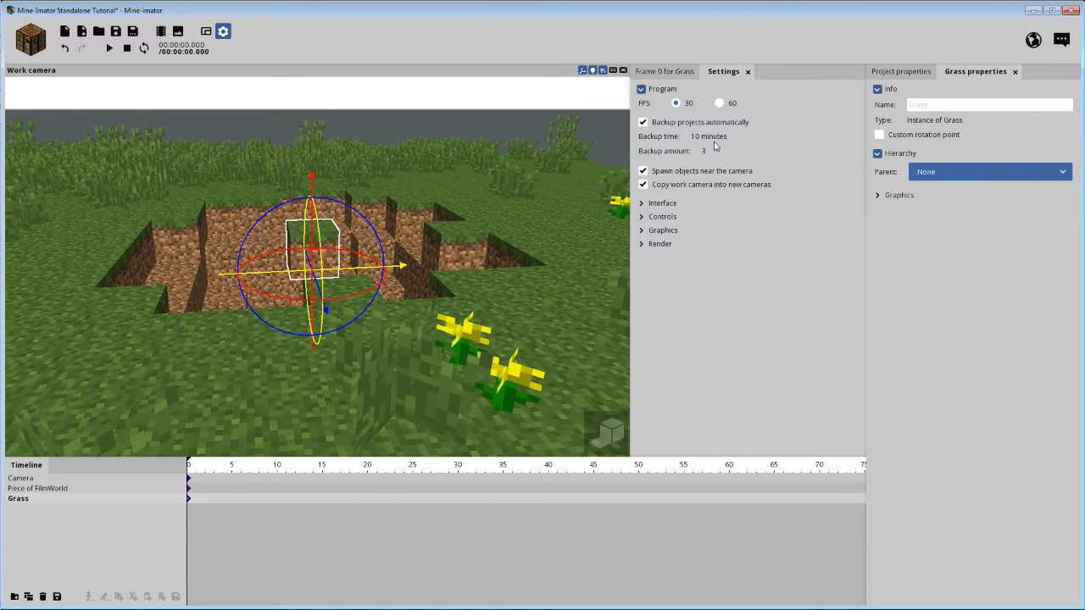
left_click(660, 90)
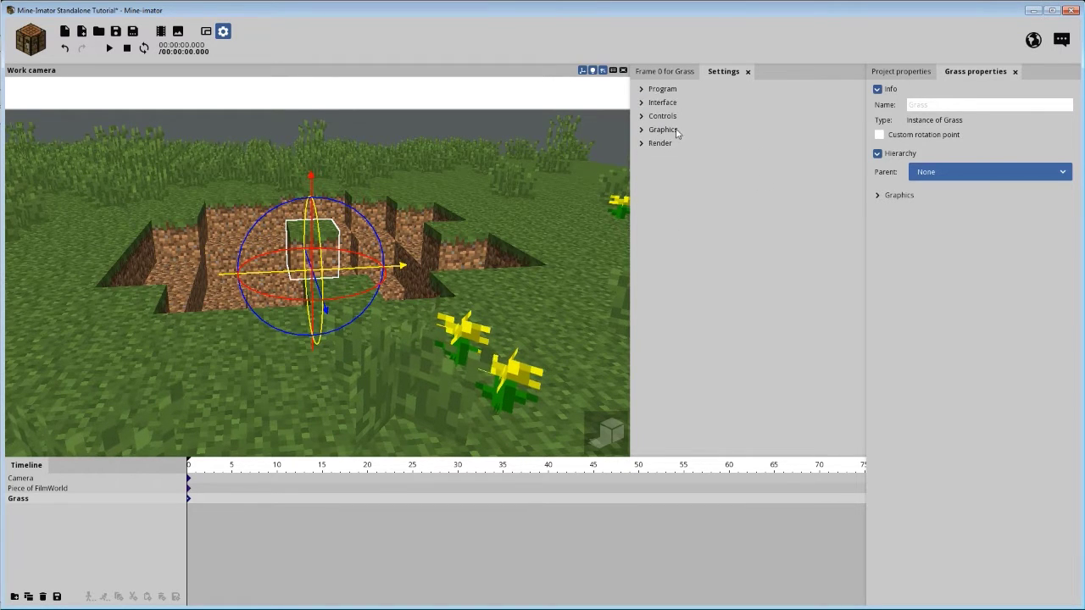
left_click(662, 131)
left_click(662, 102)
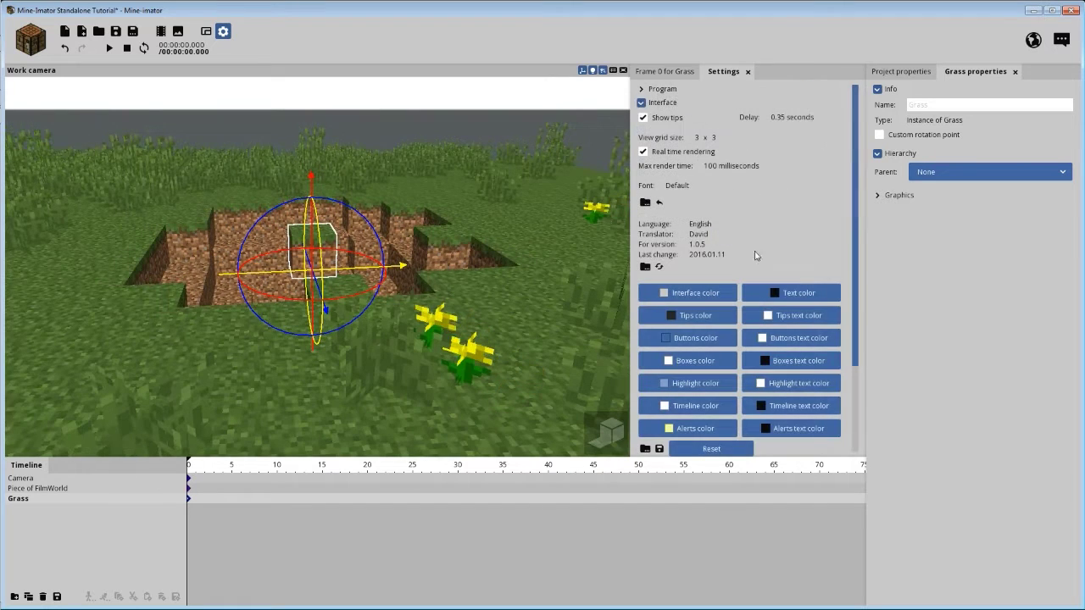
left_click(649, 102)
left_click(658, 89)
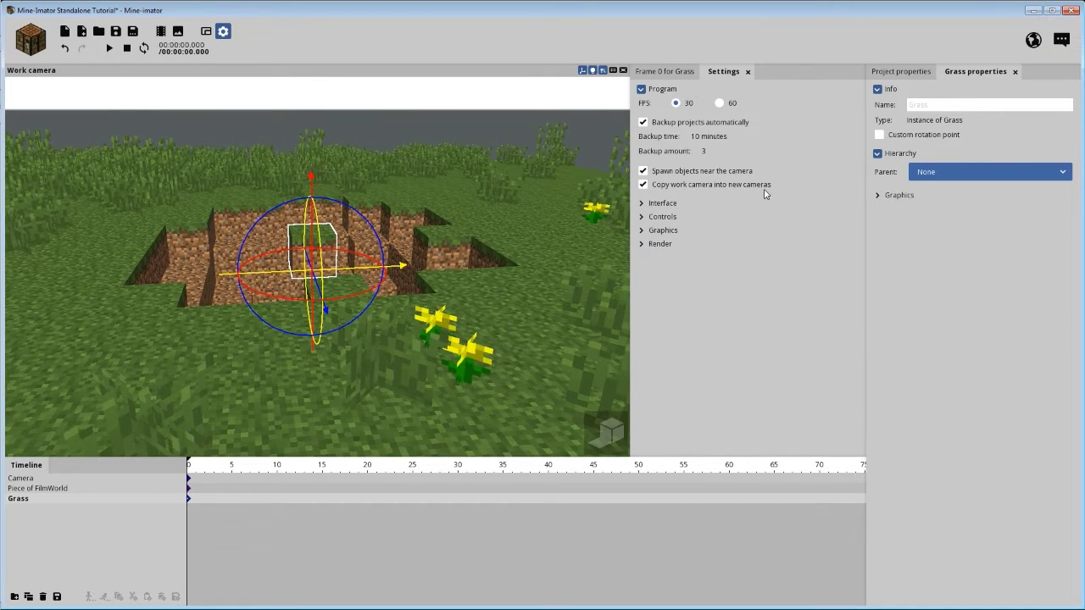
left_click(642, 89)
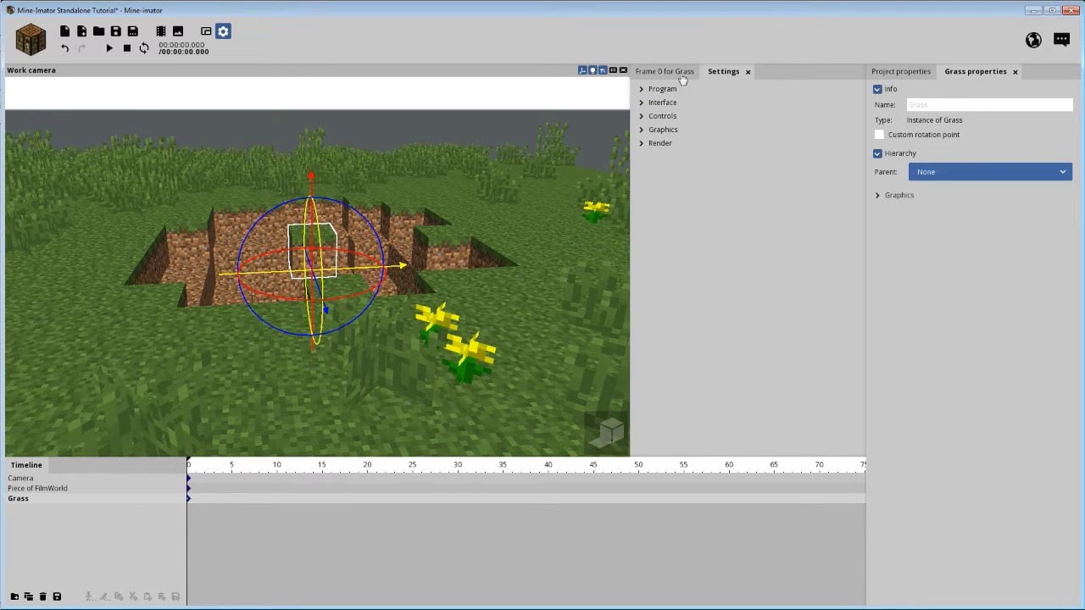
left_click(748, 72)
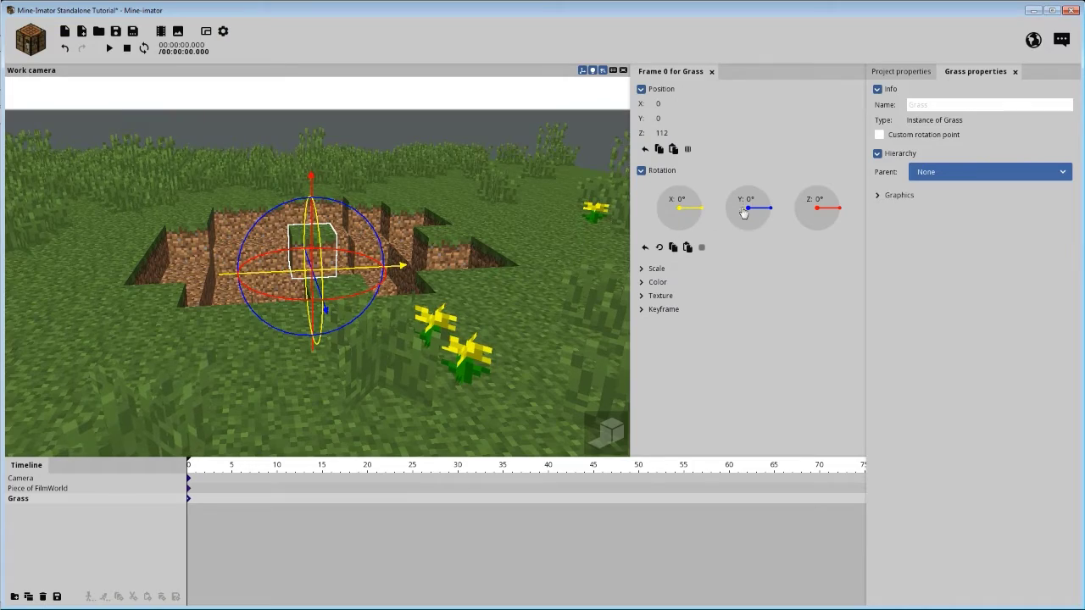
Examine the grass block in the dirt pit from several angles, close up and from above.
middle_click_drag(456, 223, 560, 171)
middle_click_drag(458, 221, 559, 204)
left_click_drag(458, 220, 551, 165)
middle_click_drag(593, 203, 457, 272)
mouse_move(449, 253)
left_mouse_down()
mouse_move(475, 288)
mouse_move(530, 316)
mouse_move(547, 309)
mouse_move(454, 272)
left_mouse_up()
middle_click_drag(447, 288, 441, 287)
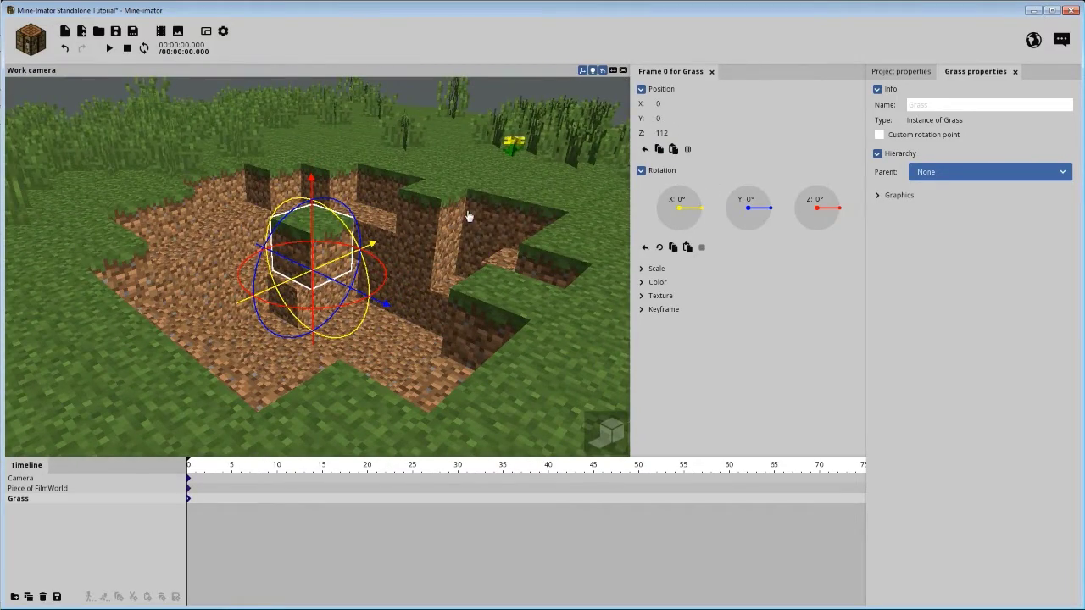
left_click_drag(473, 227, 490, 242)
middle_click_drag(466, 233, 337, 254)
middle_click_drag(403, 197, 624, 132)
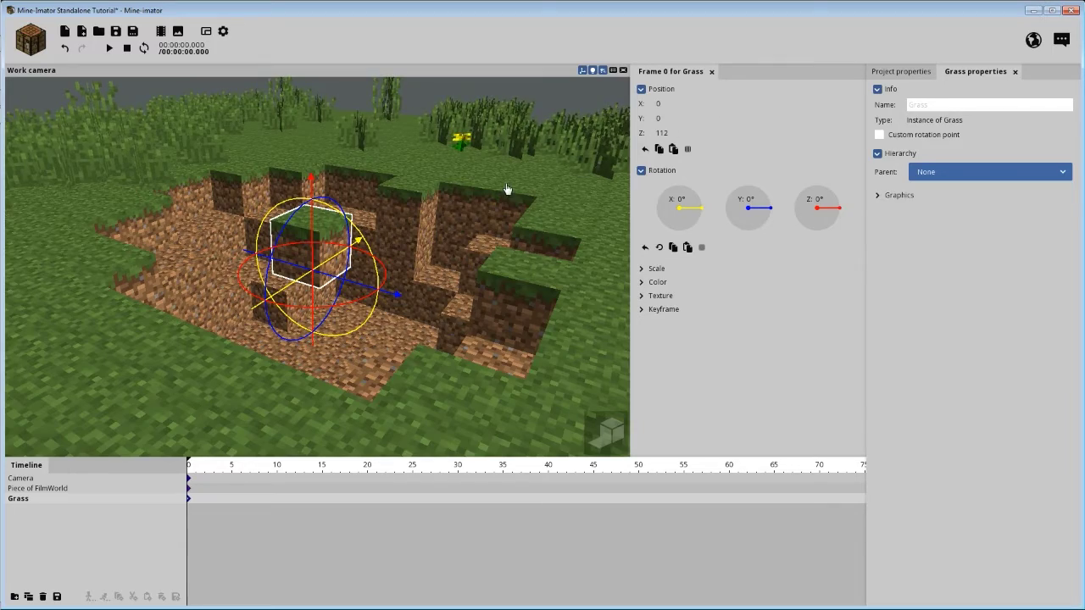
middle_click_drag(507, 189, 515, 190)
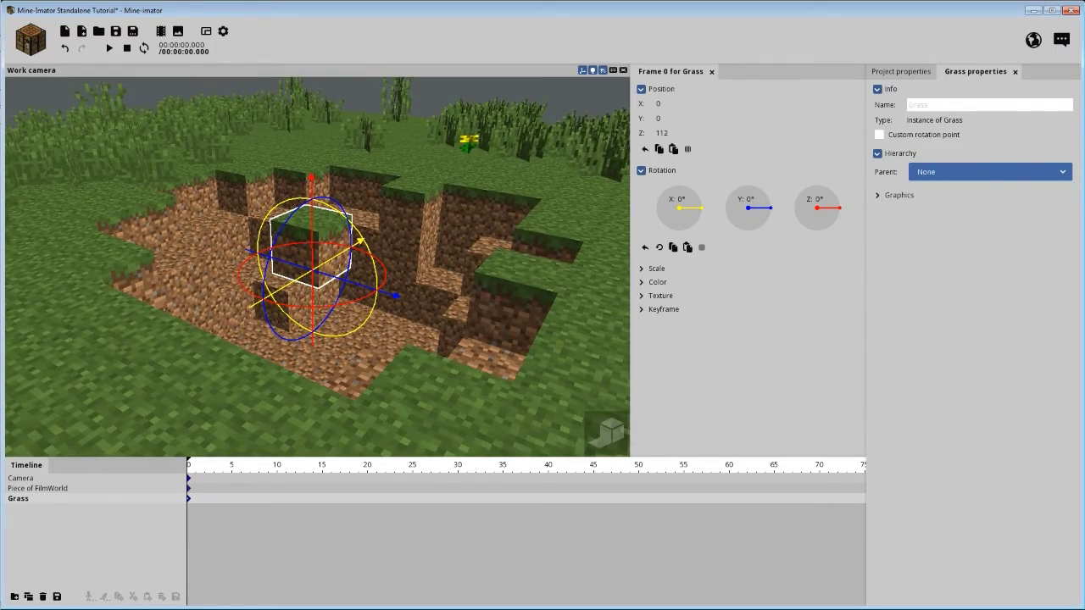
left_click_drag(515, 190, 297, 110)
middle_click_drag(318, 195, 318, 200)
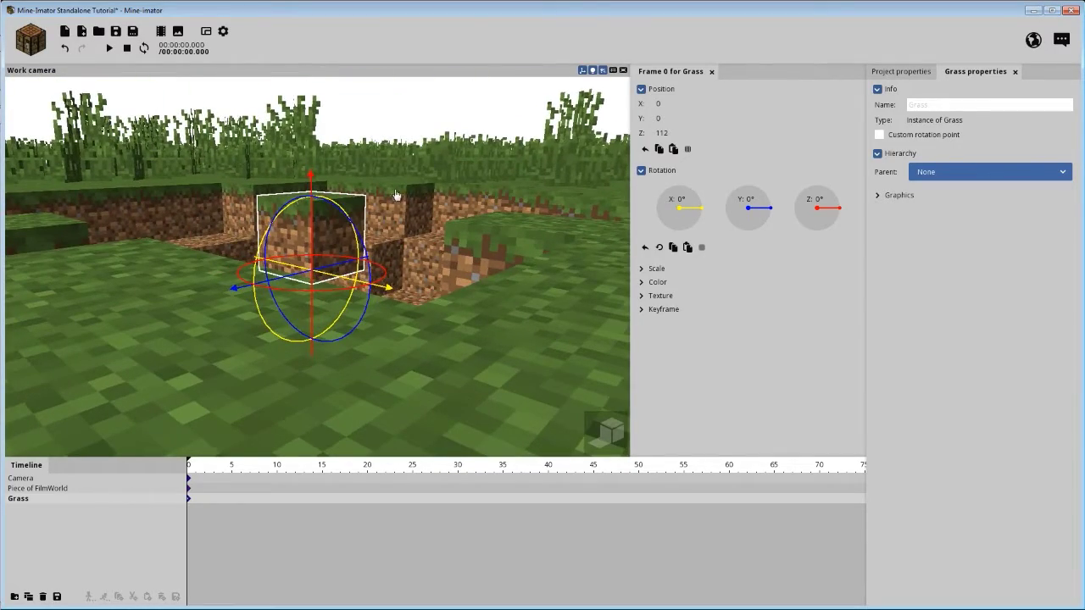
middle_click_drag(432, 225, 225, 140)
scroll(498, 205, "down", 10)
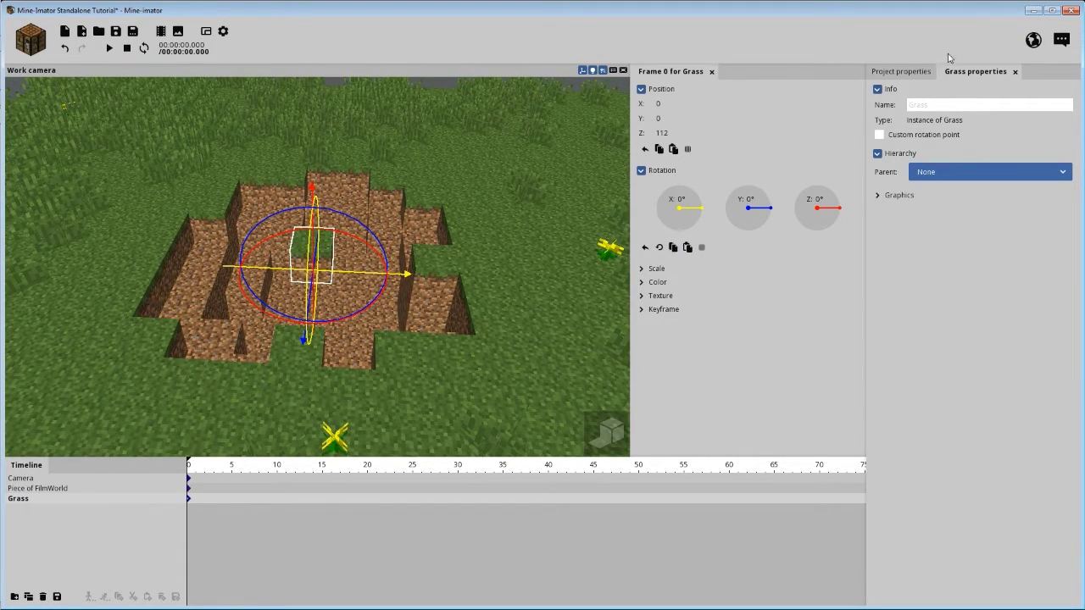
Turn on repetition for the Grass block in the library and set it to 7 in X and 8 in Y.
left_click(902, 72)
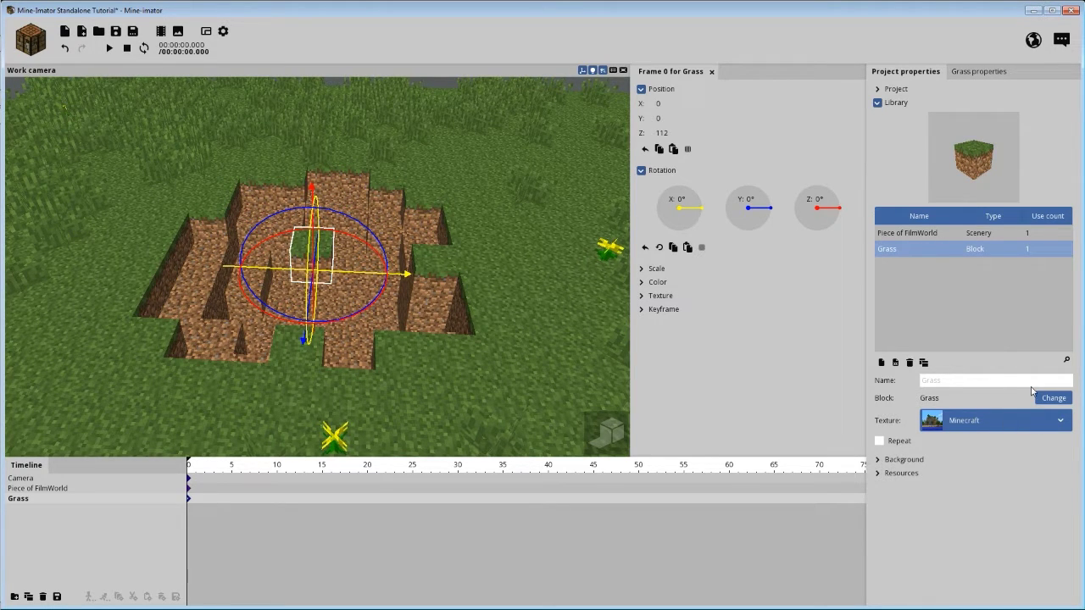
left_click(896, 444)
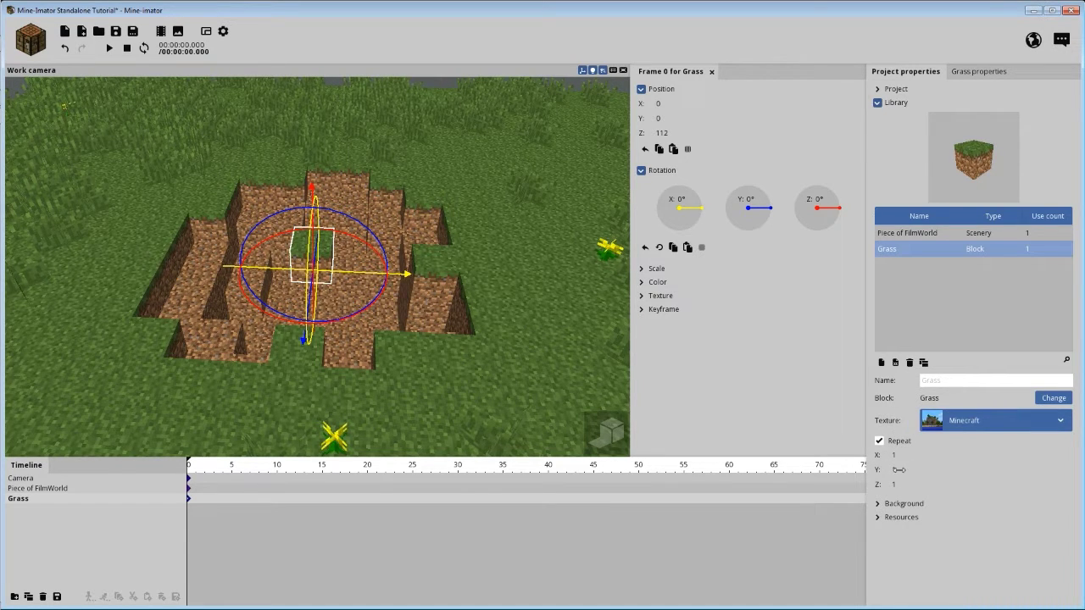
left_click_drag(899, 469, 940, 469)
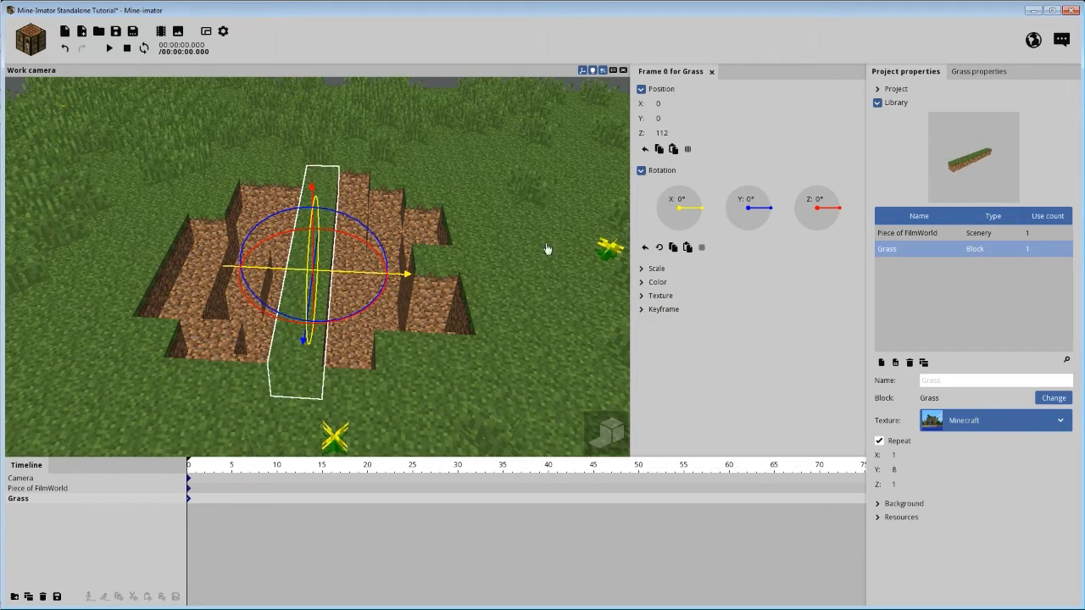
left_click_drag(548, 249, 276, 296)
middle_click_drag(548, 249, 526, 265)
left_click_drag(895, 454, 930, 462)
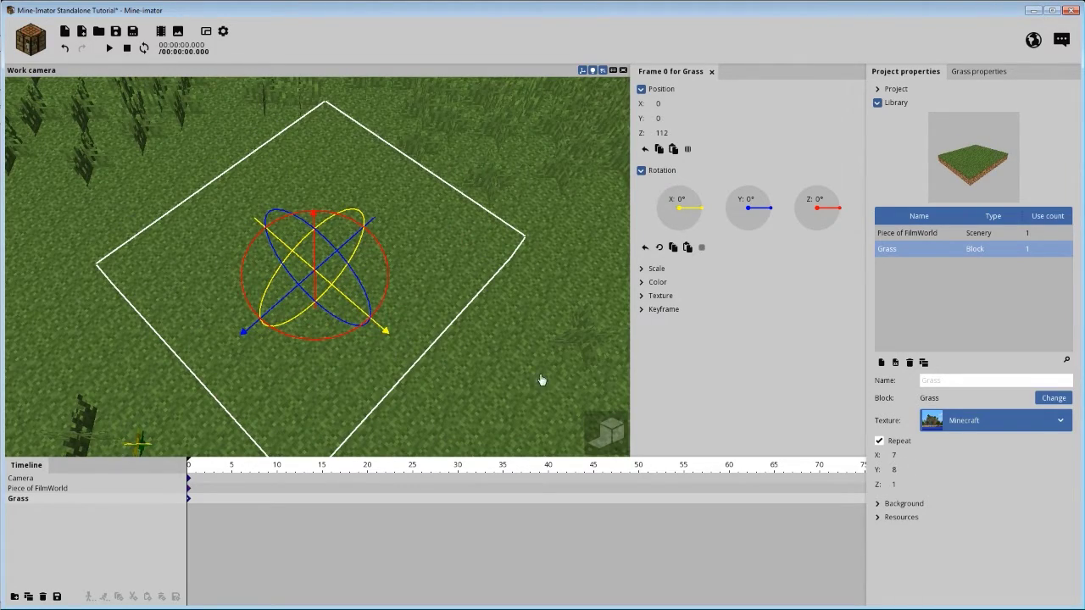
Deselect the repeated grass patch and hide its timeline from the animation to expose the dirt pit.
middle_click_drag(542, 379, 507, 311)
left_click(238, 547)
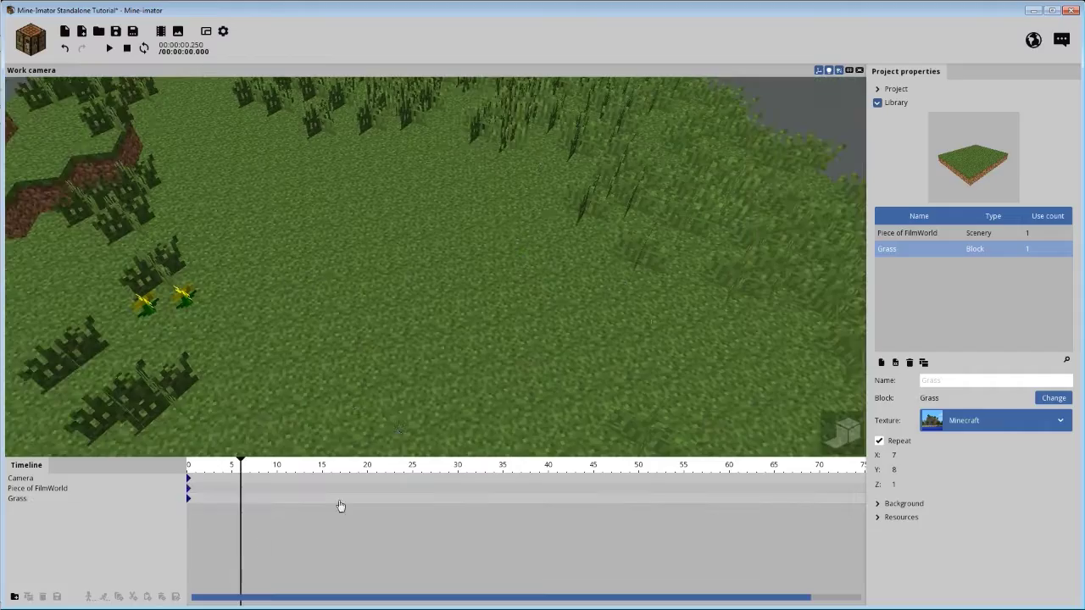
left_click_drag(411, 352, 474, 382)
scroll(404, 354, "down", 3)
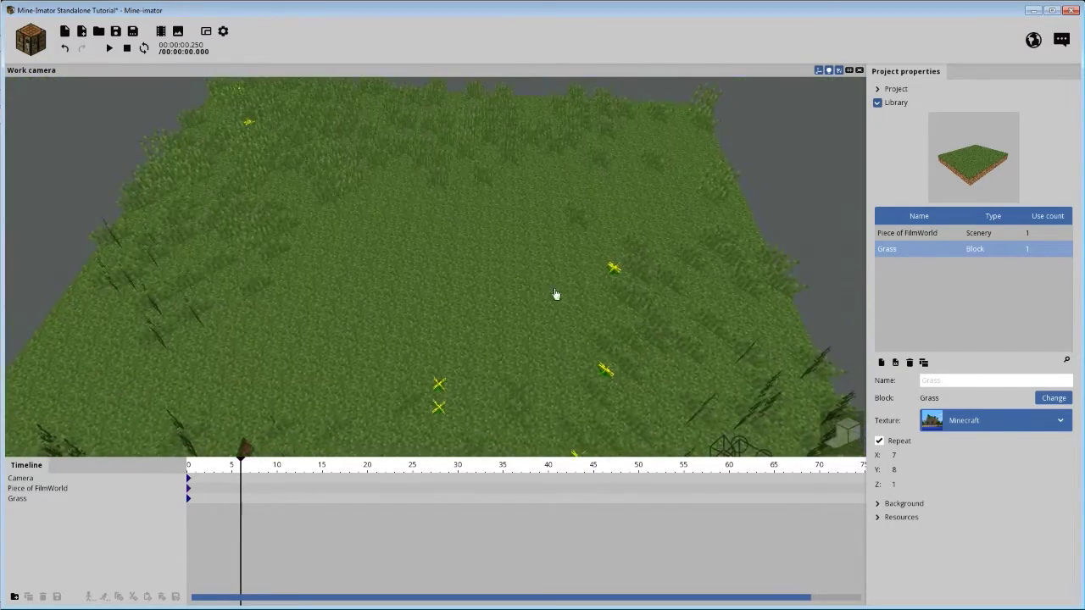
left_click_drag(550, 294, 390, 280)
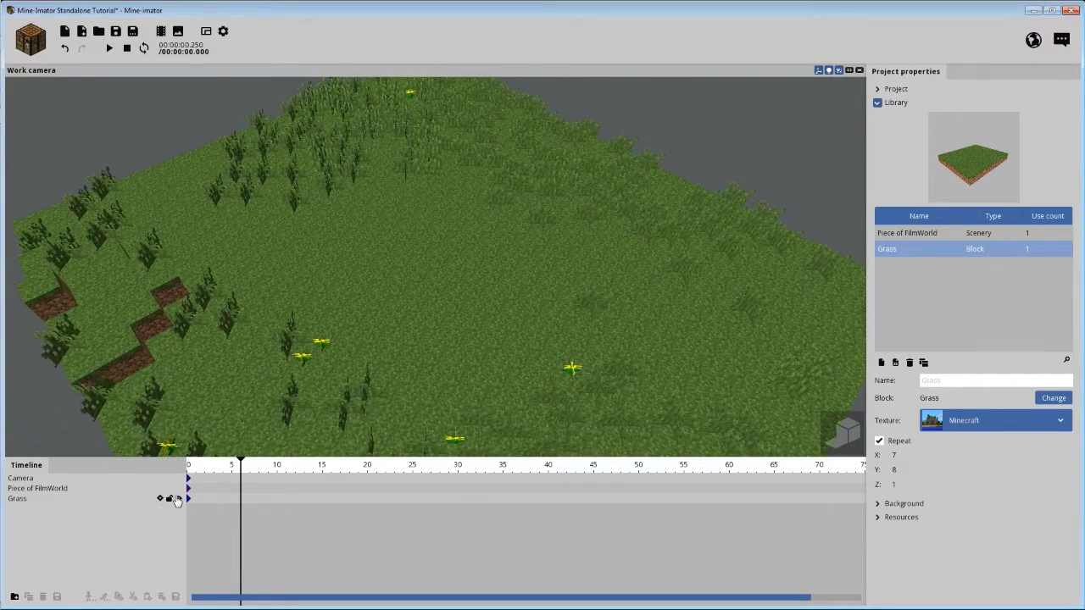
left_click(178, 499)
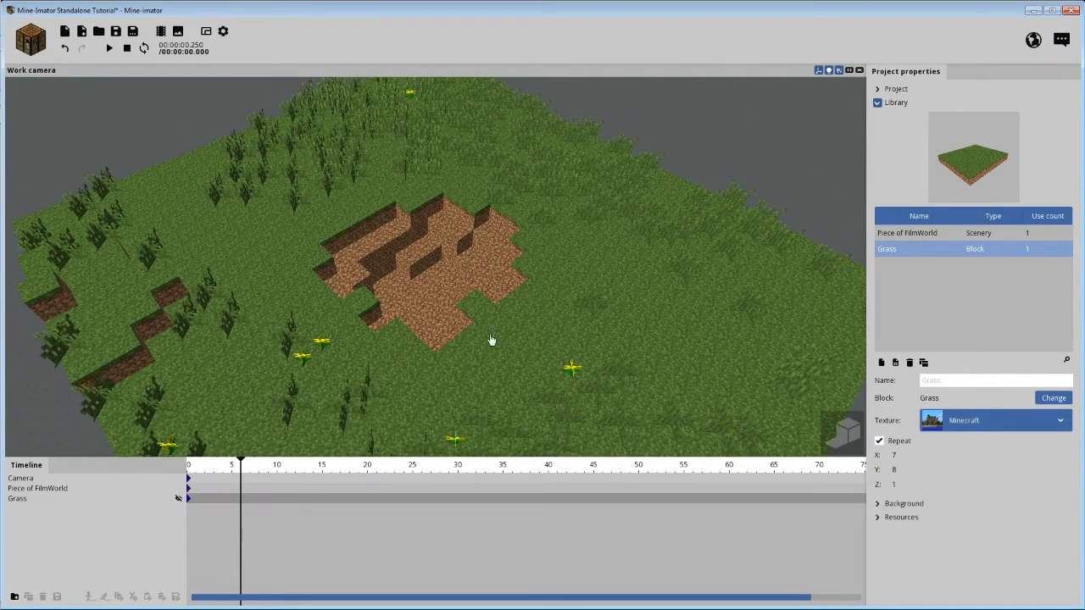
Add a TNT block with the Minecraft texture to the scene and select its timeline.
left_click_drag(576, 280, 475, 250)
scroll(554, 291, "up", 2)
right_click_drag(492, 245, 486, 256)
left_click(41, 42)
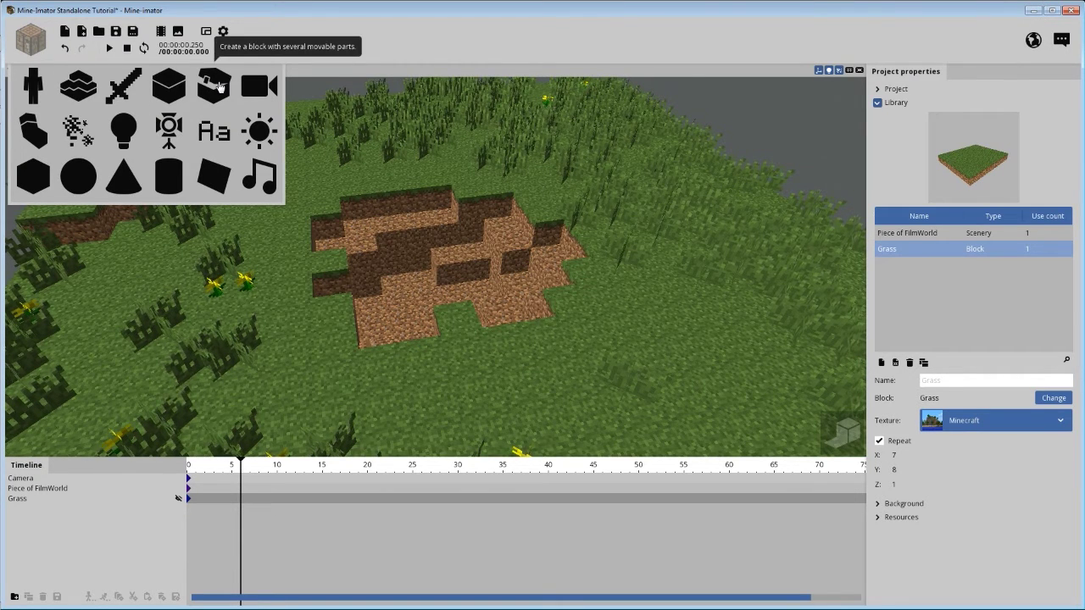
left_click(169, 86)
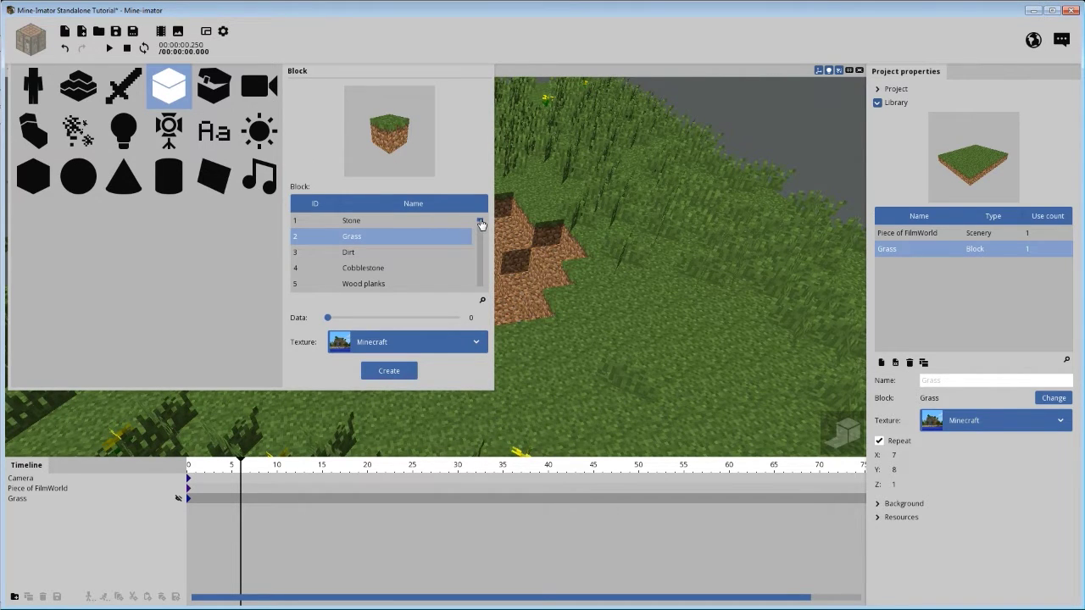
left_click_drag(481, 223, 481, 233)
left_click(362, 269)
left_click(389, 371)
left_click(63, 511)
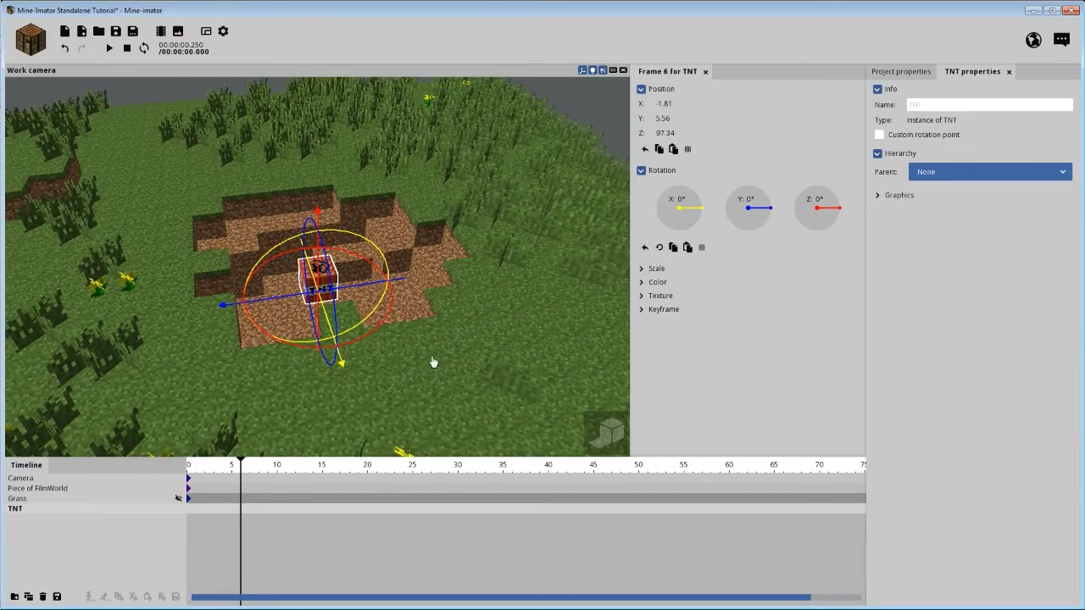
Reset the TNT block's X and Y positions to 0 so it sits in the middle of the dirt pit.
left_click_drag(434, 363, 442, 311)
right_click(667, 120)
right_click(667, 104)
left_click_drag(453, 210, 534, 241)
left_click_drag(339, 203, 407, 234)
scroll(520, 185, "up", 5)
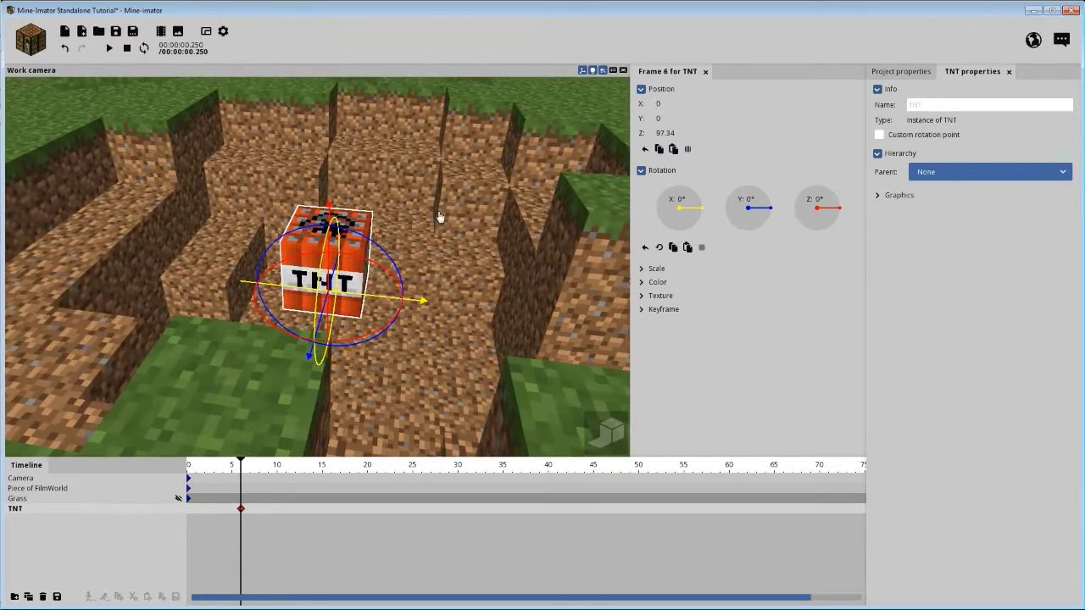
Show the grass patch again, raise the TNT block onto it and set the block's Z position to 128.
left_click_drag(335, 211, 335, 80)
left_click(178, 500)
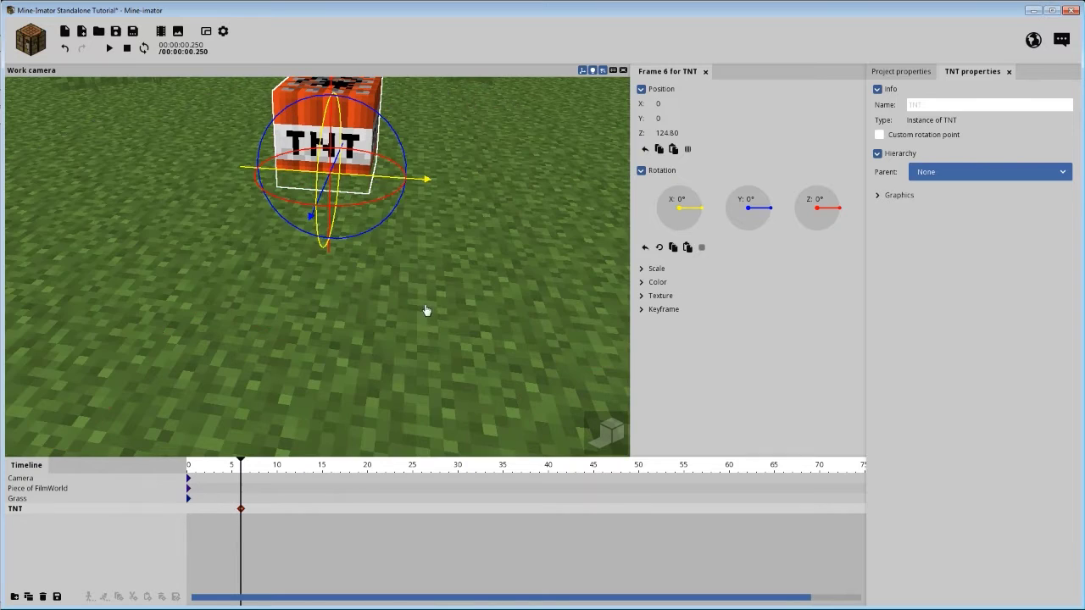
left_click_drag(449, 308, 372, 278)
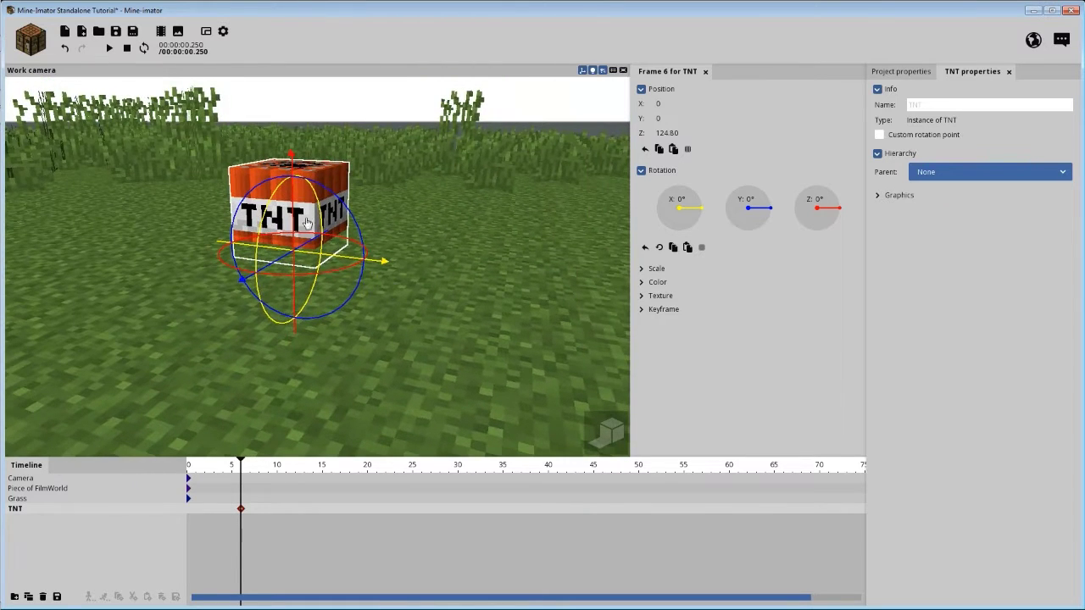
left_click_drag(295, 222, 293, 201)
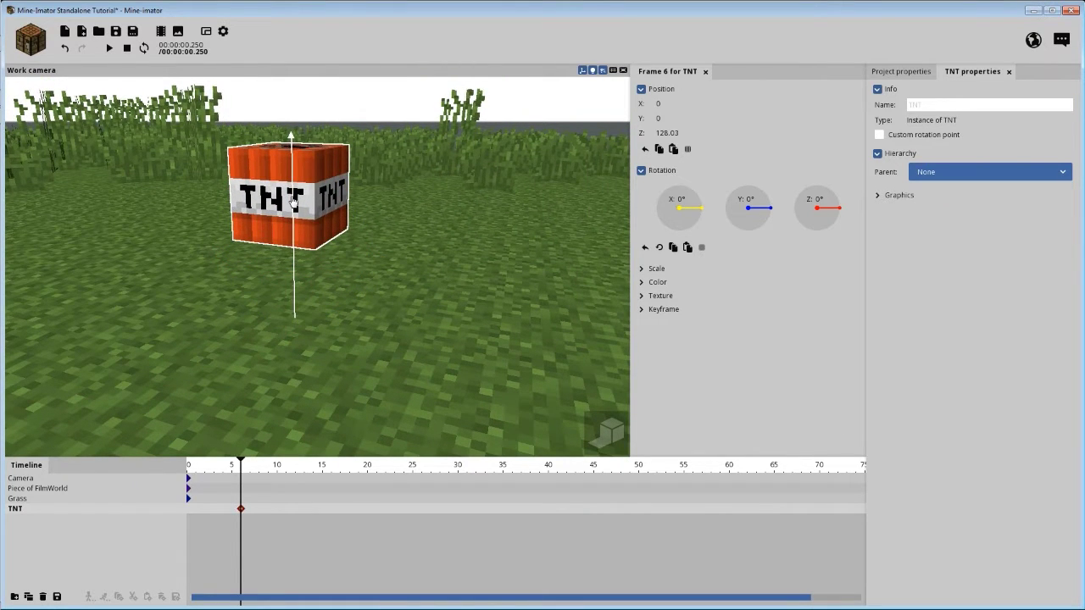
left_click(668, 133)
type("128")
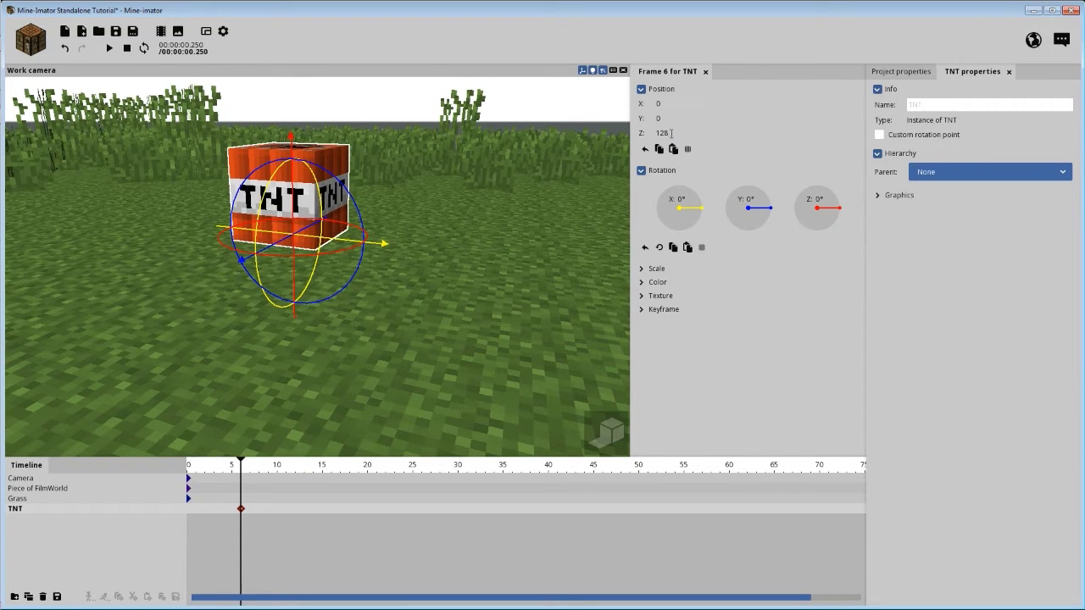
Toggle the grass patch's visibility and compare the covered and open pit beneath the TNT from several angles.
left_click_drag(479, 222, 424, 246)
right_click_drag(477, 222, 380, 284)
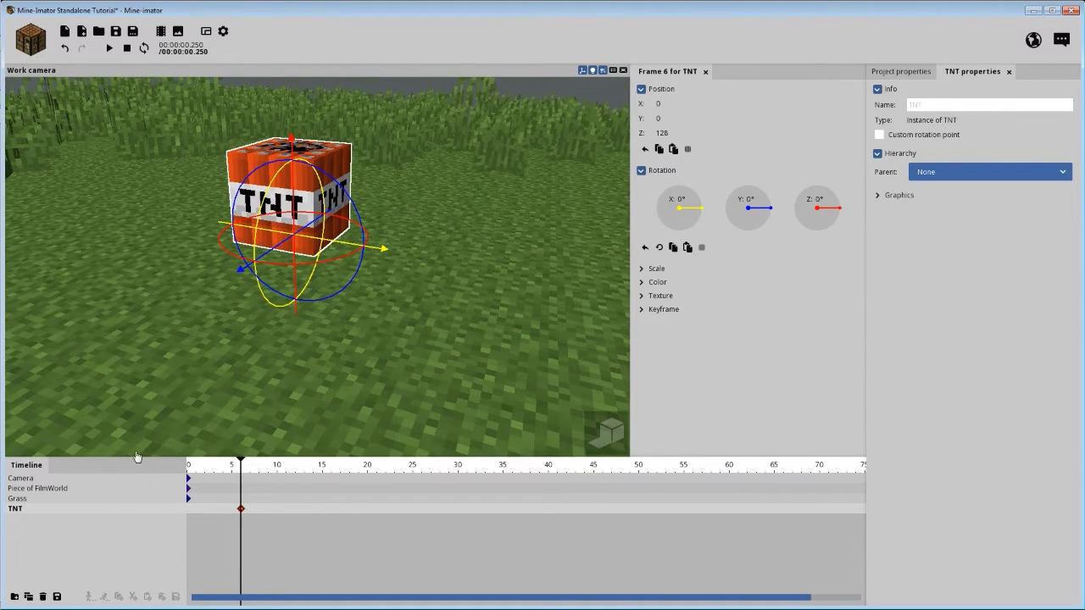
mouse_move(169, 504)
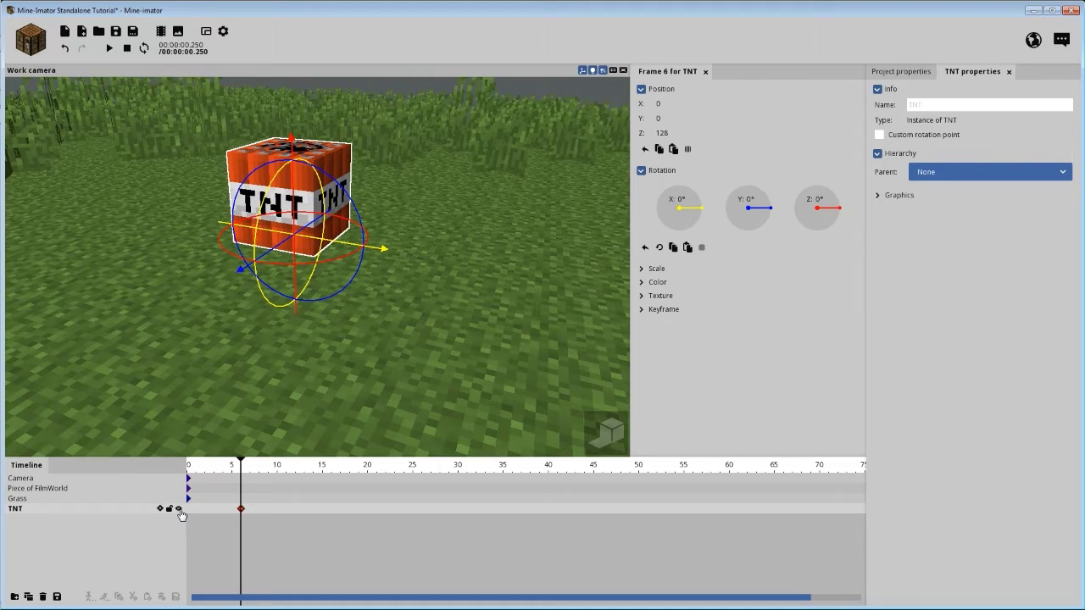
left_click(178, 499)
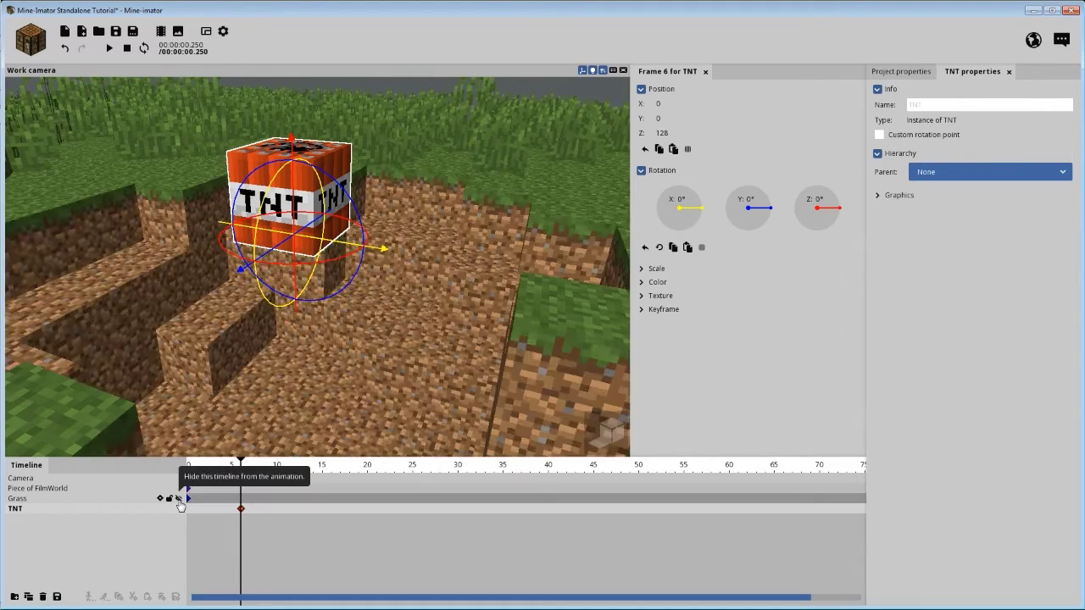
left_click_drag(404, 304, 487, 302)
scroll(401, 334, "down", 3)
left_click_drag(191, 235, 200, 285)
left_click_drag(125, 309, 169, 309)
right_click_drag(128, 313, 161, 436)
left_click(178, 498)
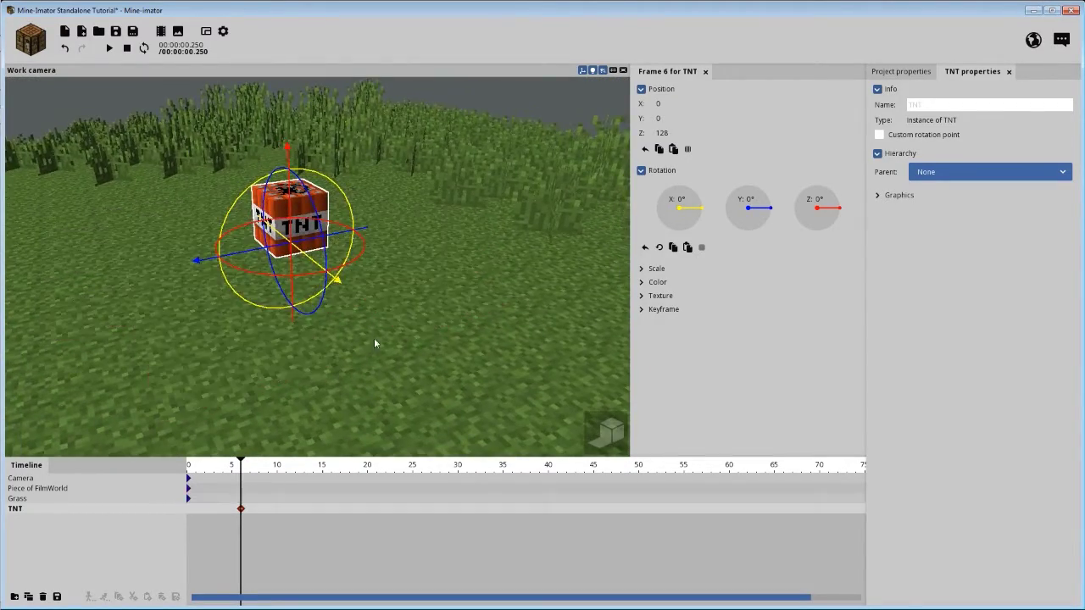
left_click(178, 500)
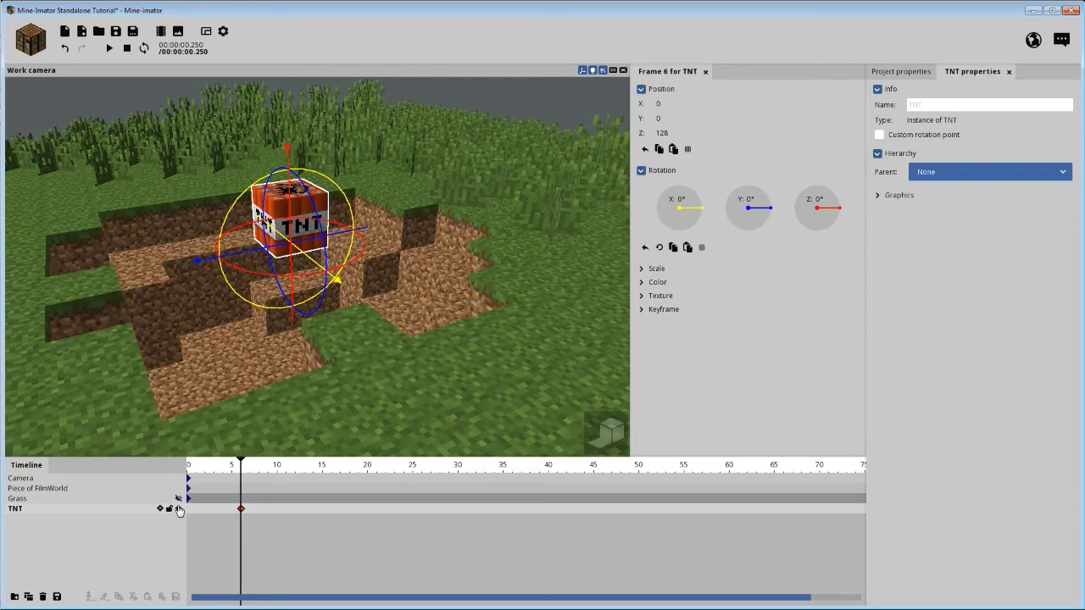
left_click(178, 500)
scroll(346, 378, "up", 5)
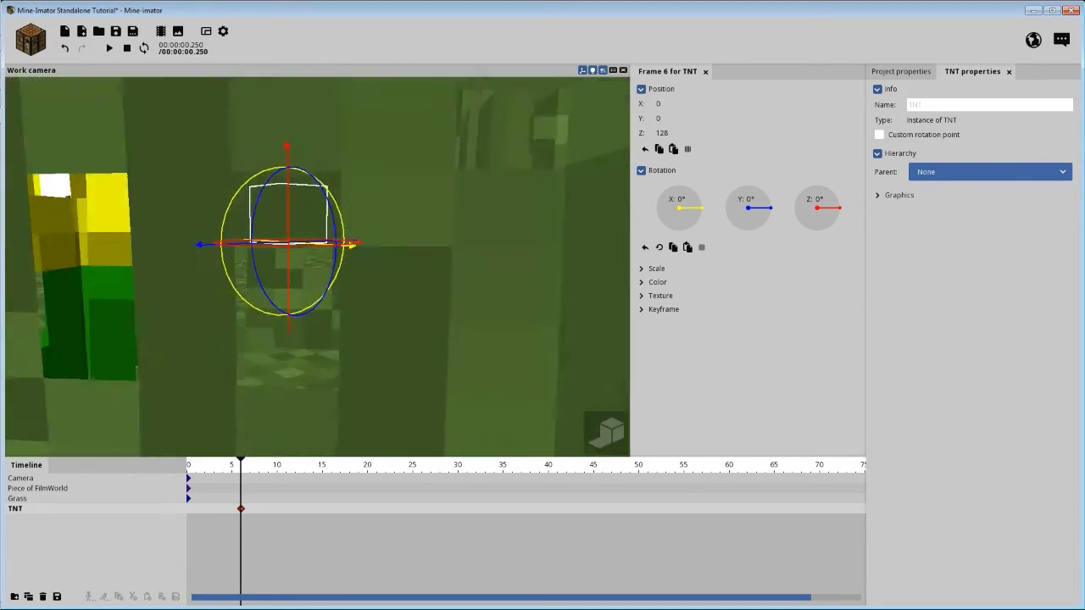
scroll(346, 378, "down", 8)
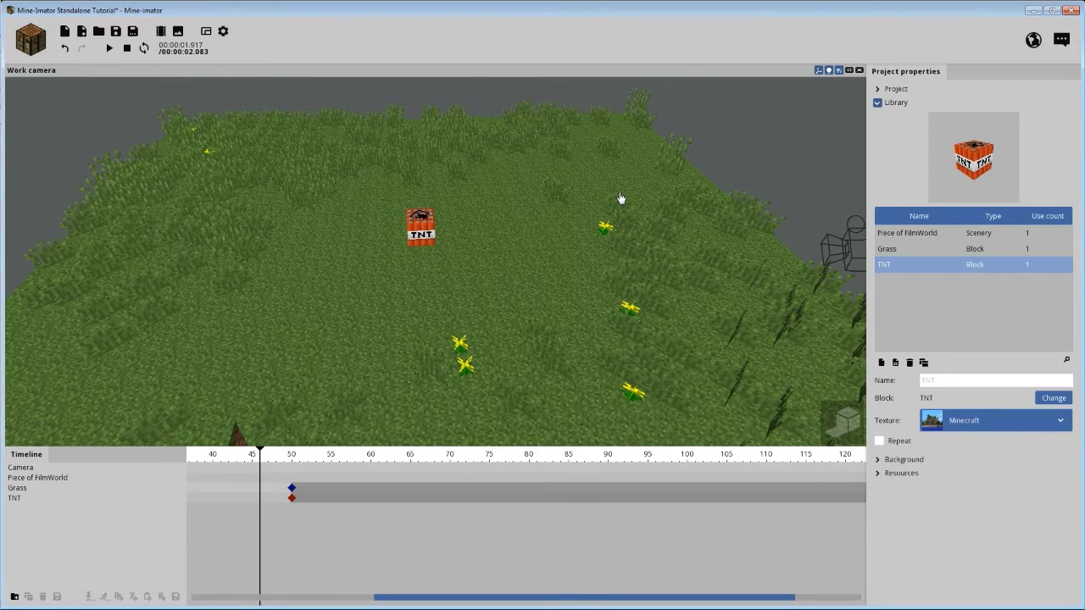
Preview the Explosion and Grass explosion particle presets and create a particle creator from Grass explosion.
left_click(32, 44)
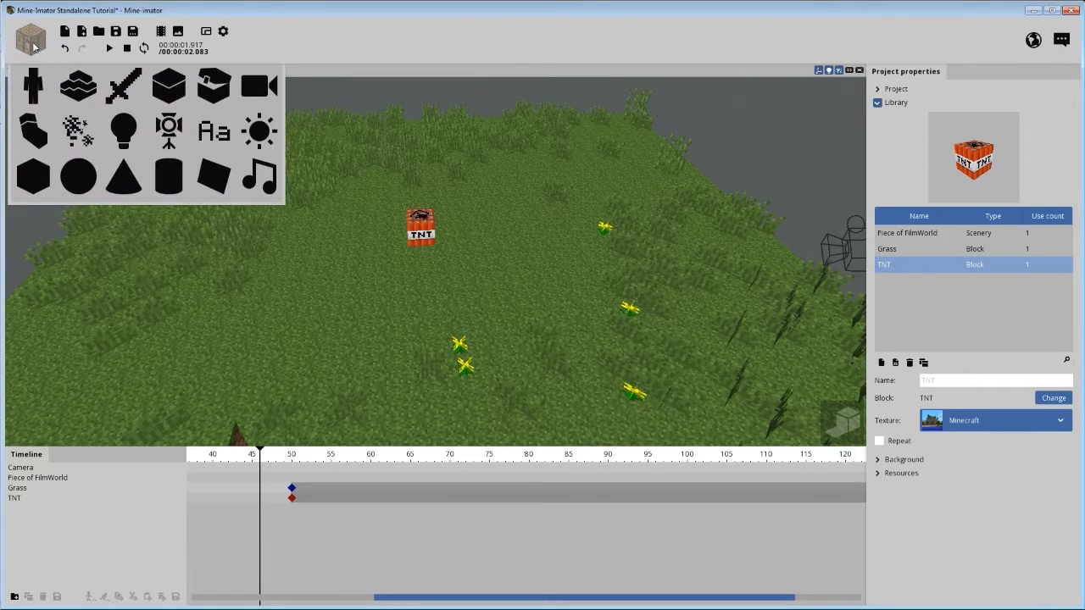
left_click(75, 129)
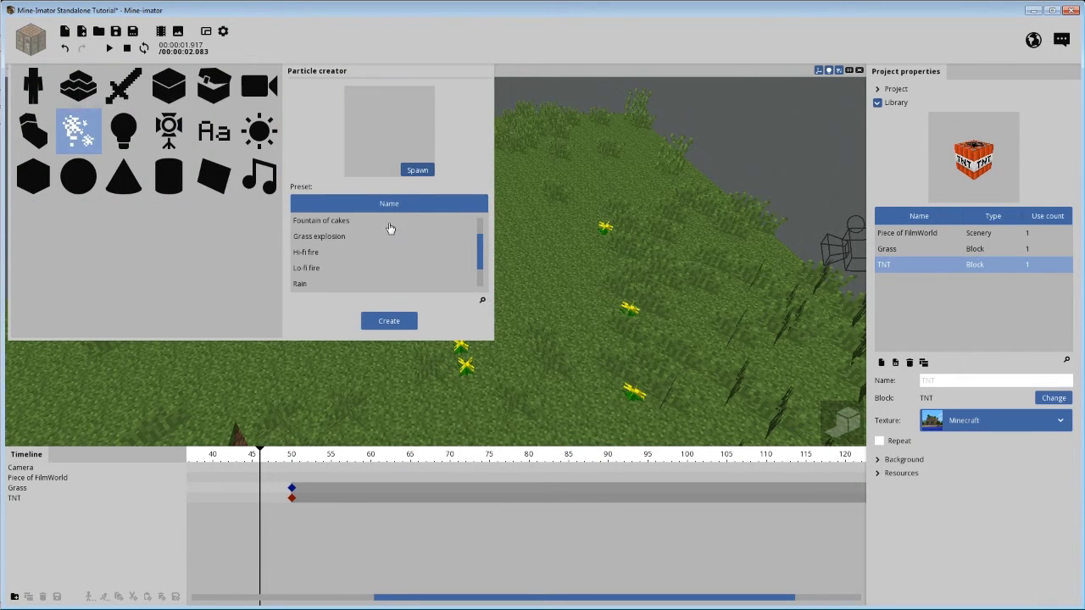
left_click(349, 238)
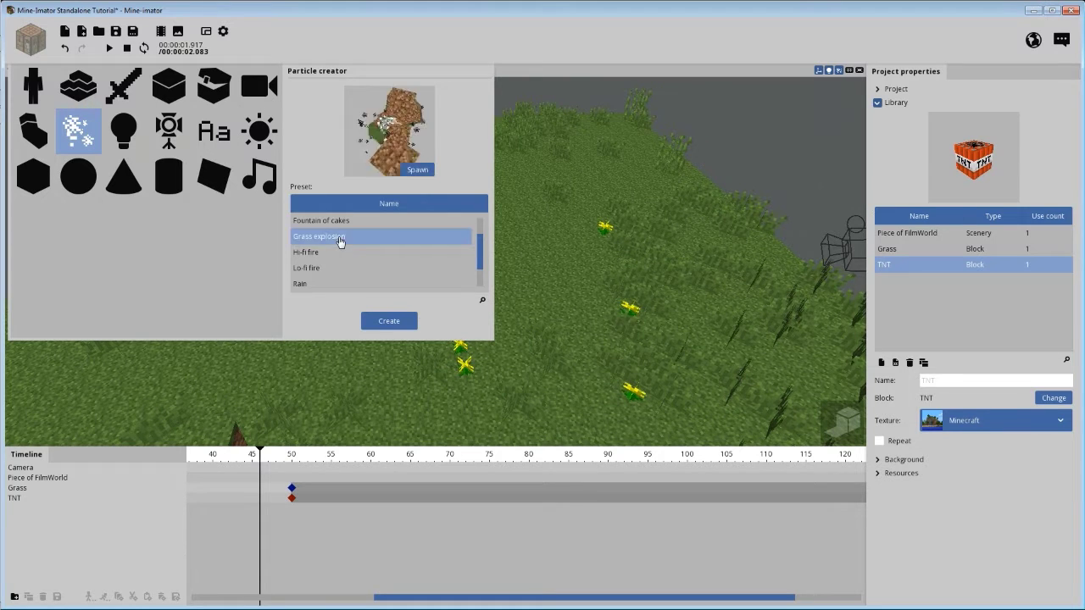
left_click_drag(480, 257, 480, 230)
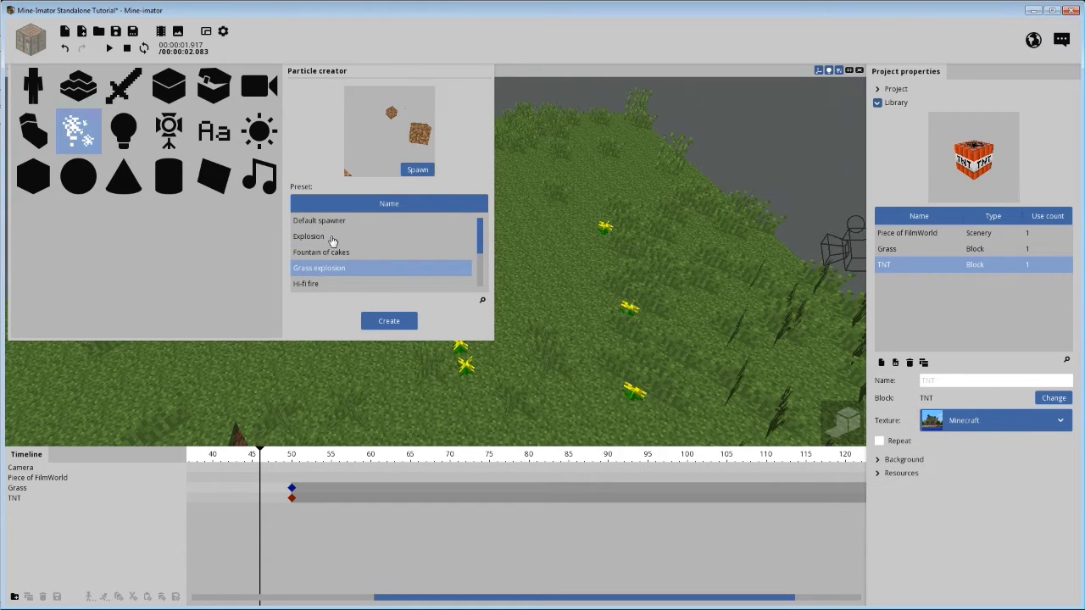
left_click(330, 239)
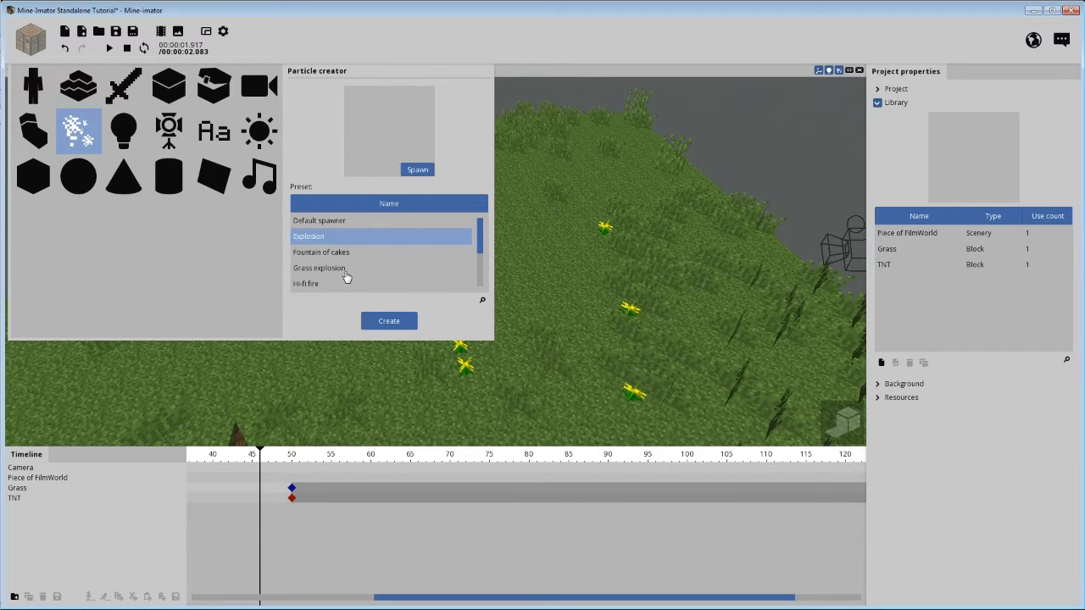
left_click(345, 277)
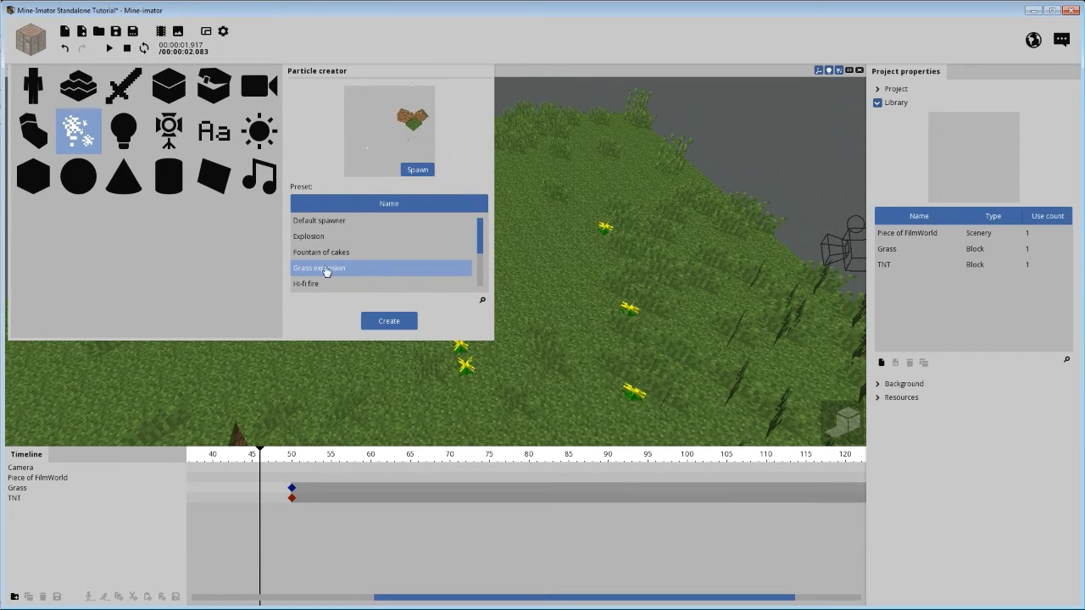
left_click(375, 319)
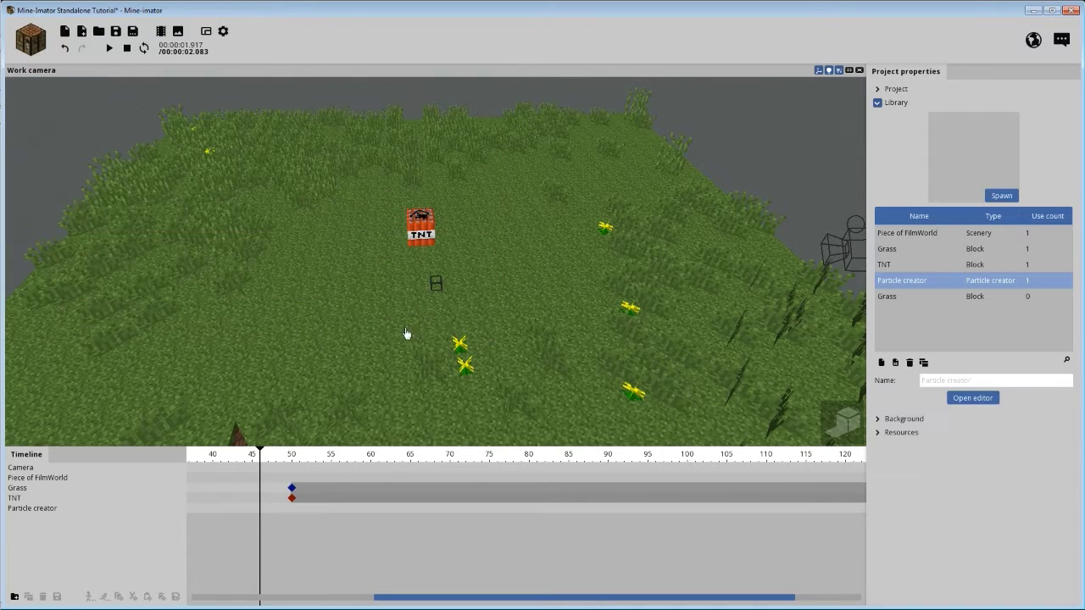
Keyframe the particle creator at frame 50 with X and Y reset to 0 and Z raised to about 135.
left_click(291, 511)
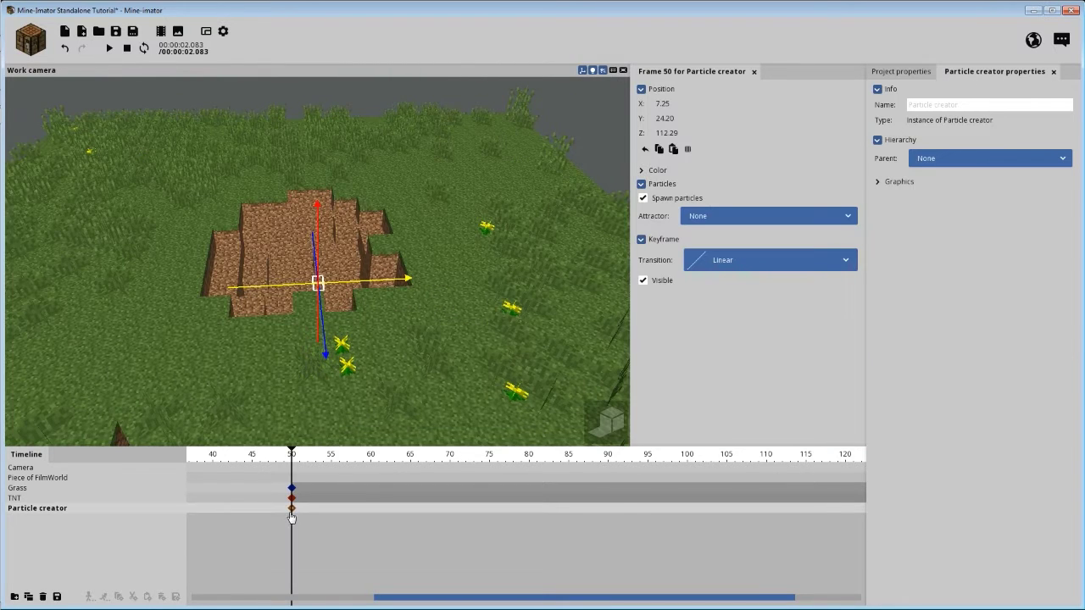
right_click(662, 118)
right_click(662, 104)
left_click_drag(504, 212, 378, 248)
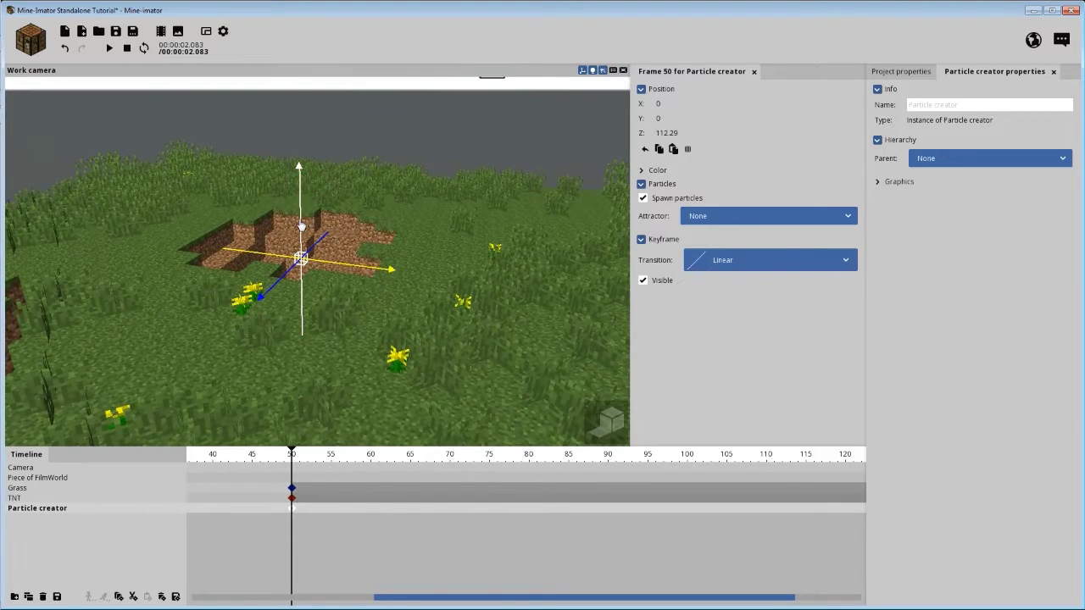
left_click_drag(304, 227, 302, 190)
left_click_drag(347, 363, 284, 373)
scroll(344, 351, "up", 4)
right_click_drag(341, 354, 295, 508)
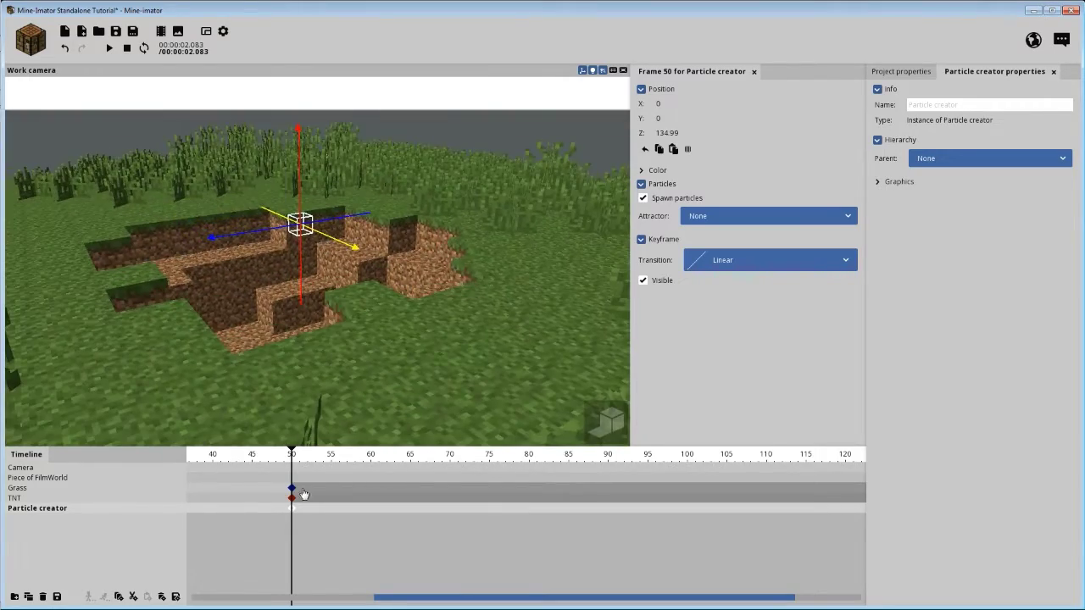
Open the secondary camera view and add a keyframe for the Camera at frame 50.
left_click(284, 459)
right_click_drag(380, 359, 359, 339)
left_click(205, 31)
right_click_drag(529, 357, 529, 357)
left_click_drag(286, 456, 260, 457)
left_click(285, 470)
Play the animation through frame 50 to check the grass explosion, and select the particle creator's keyframe there.
key("space")
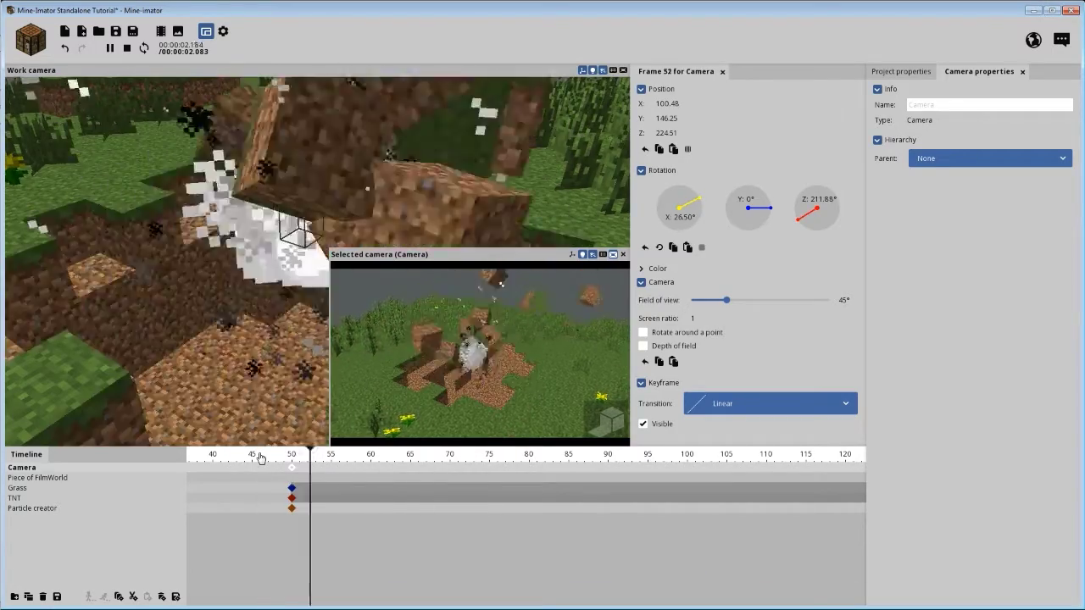
key("space")
key("space")
key("space")
left_click(292, 509)
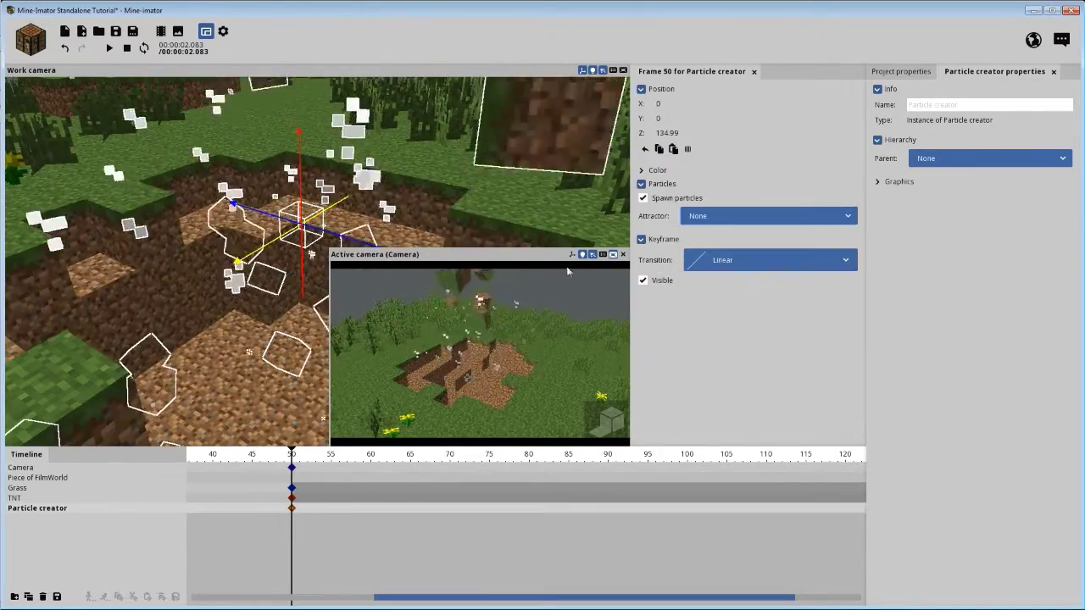
Close the secondary camera view and set the particle creator's Z position to 135 at frame 50.
left_click(623, 256)
left_click_drag(413, 232, 410, 176)
left_click(662, 132)
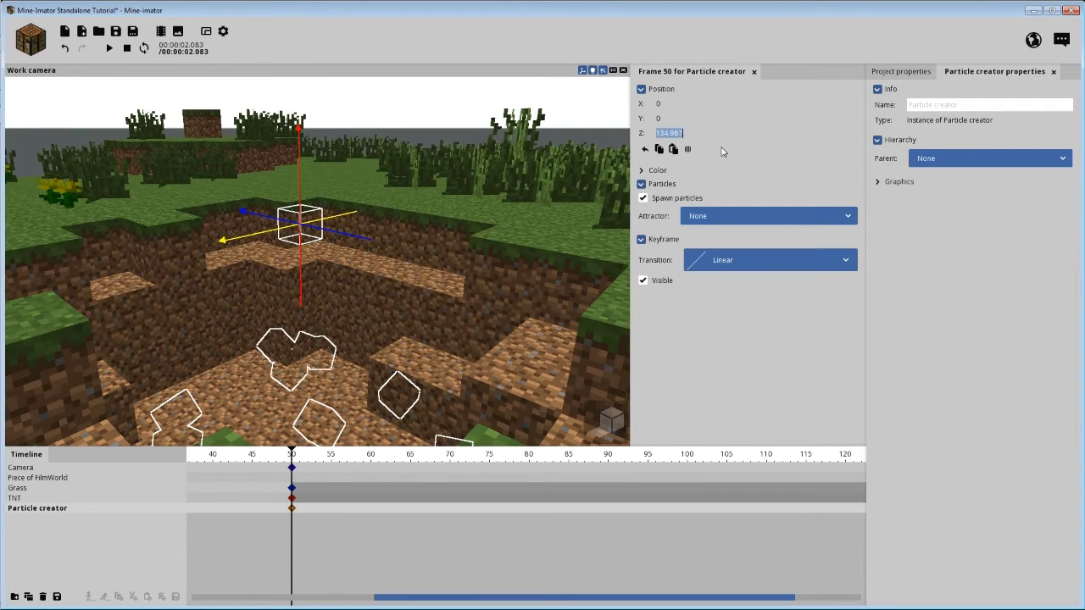
type("135")
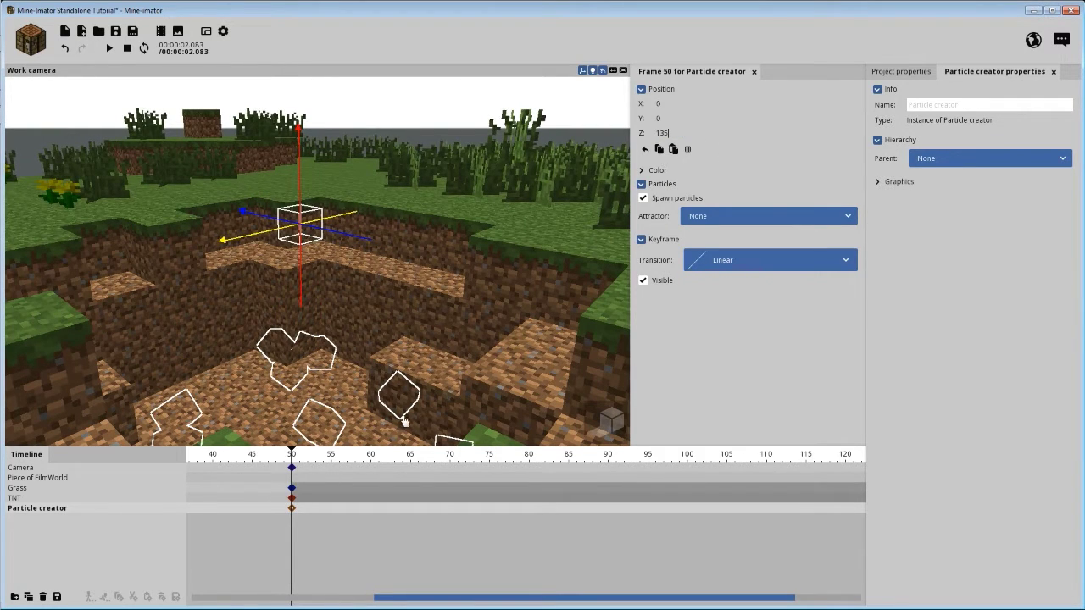
Examine the particle creator's placement over the pit from several angles at frames 50 and 51.
mouse_move(292, 459)
left_mouse_down()
mouse_move(281, 459)
mouse_move(298, 458)
left_mouse_up()
left_click_drag(407, 178, 324, 254)
scroll(390, 297, "down", 5)
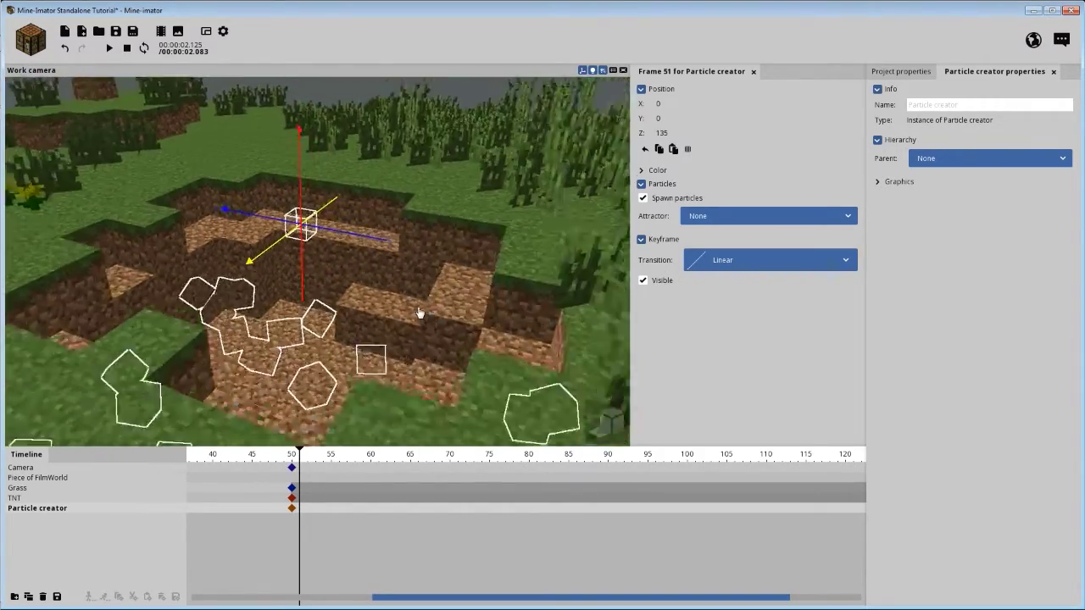
right_click_drag(419, 335, 346, 359)
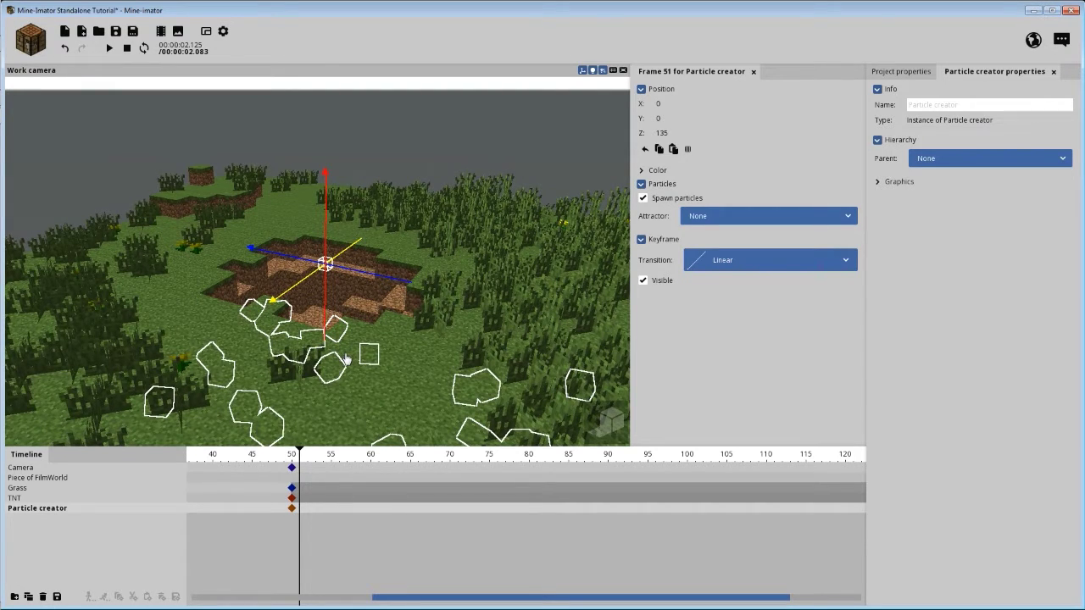
middle_click_drag(408, 339, 15, 100)
left_click_drag(408, 339, 439, 327)
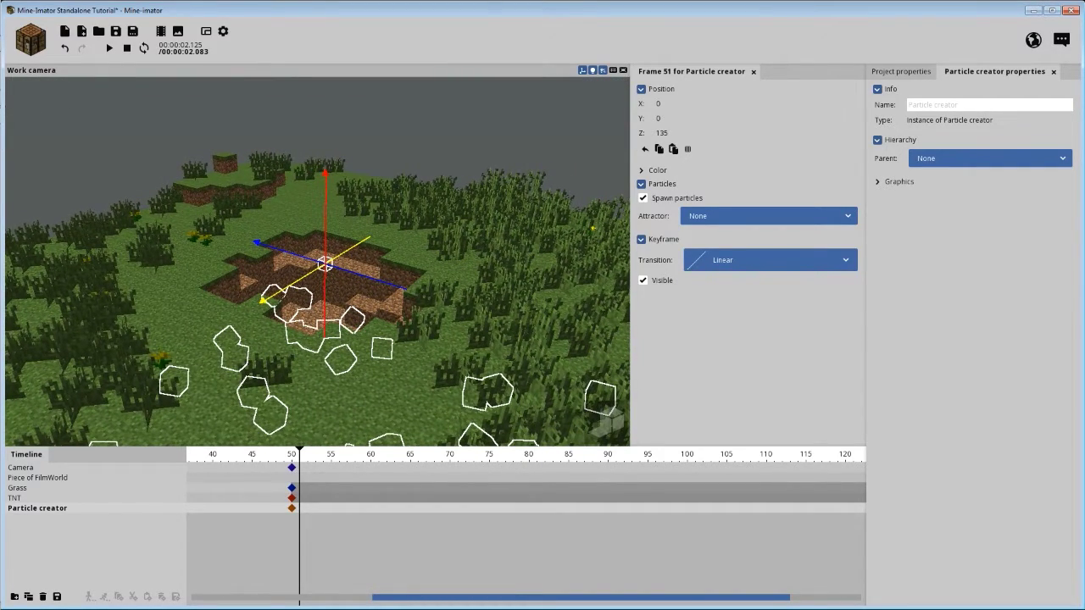
left_click_drag(409, 339, 385, 341)
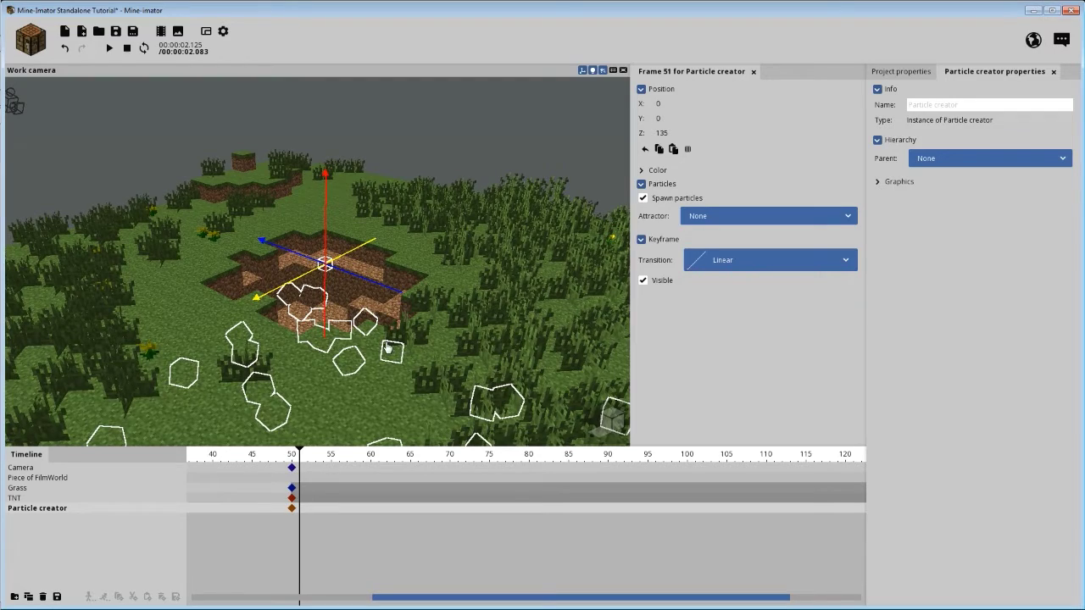
left_click_drag(398, 342, 263, 256)
left_click(293, 512)
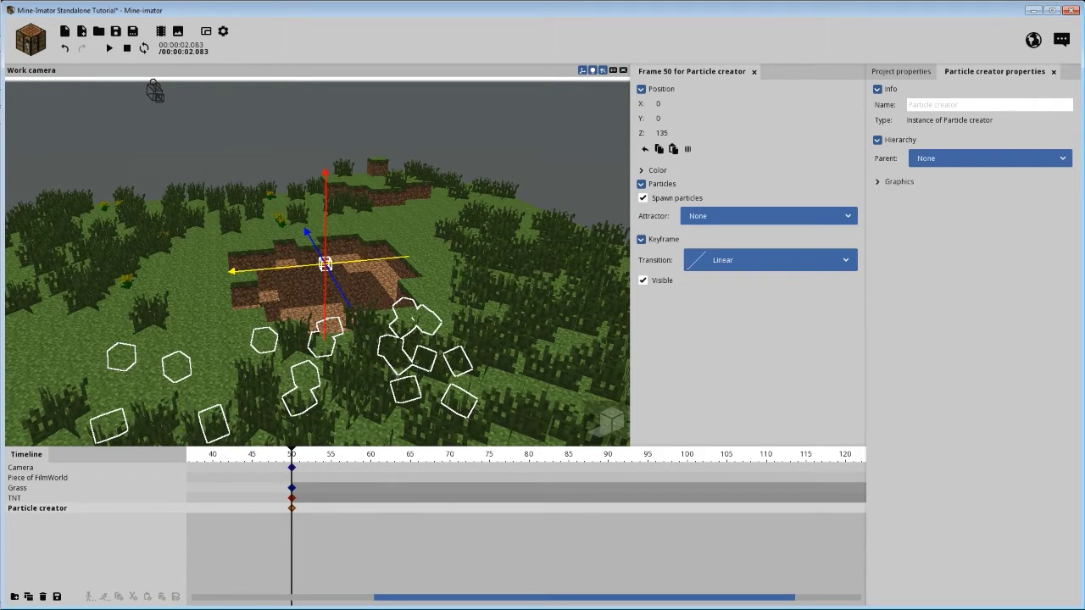
left_click_drag(373, 388, 402, 370)
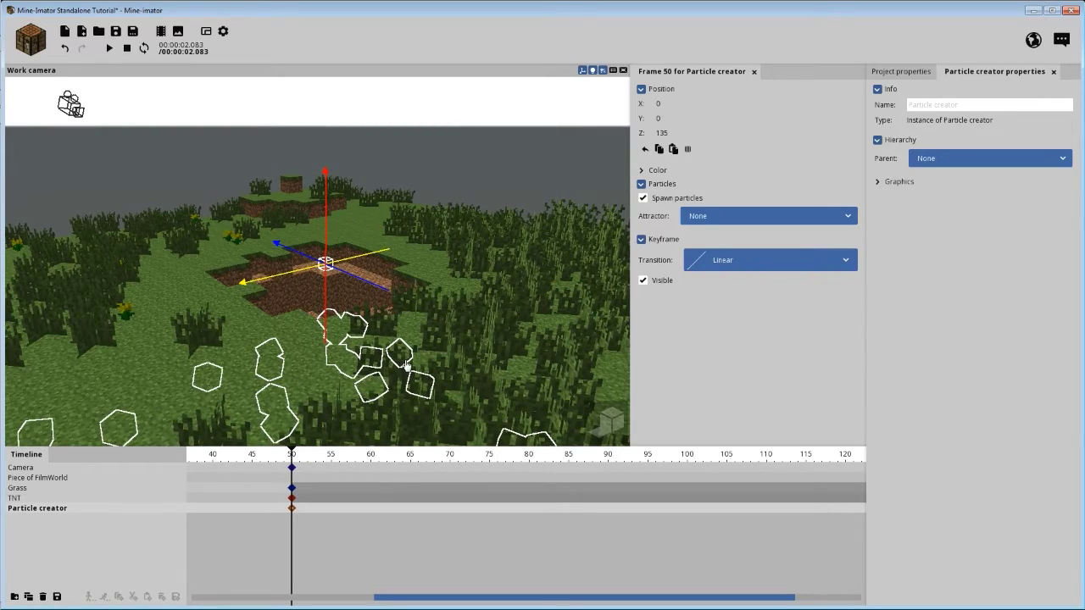
left_click_drag(385, 369, 326, 363)
scroll(382, 360, "up", 1)
middle_click_drag(327, 363, 404, 357)
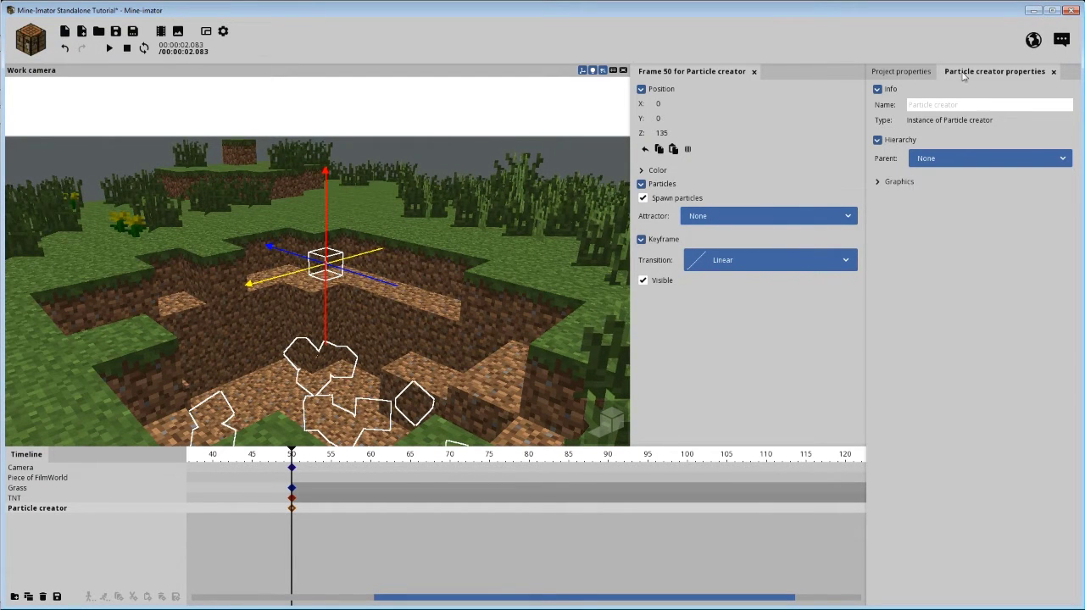
Change the unused Grass block in the project library to Dirt.
left_click(917, 74)
left_click(924, 298)
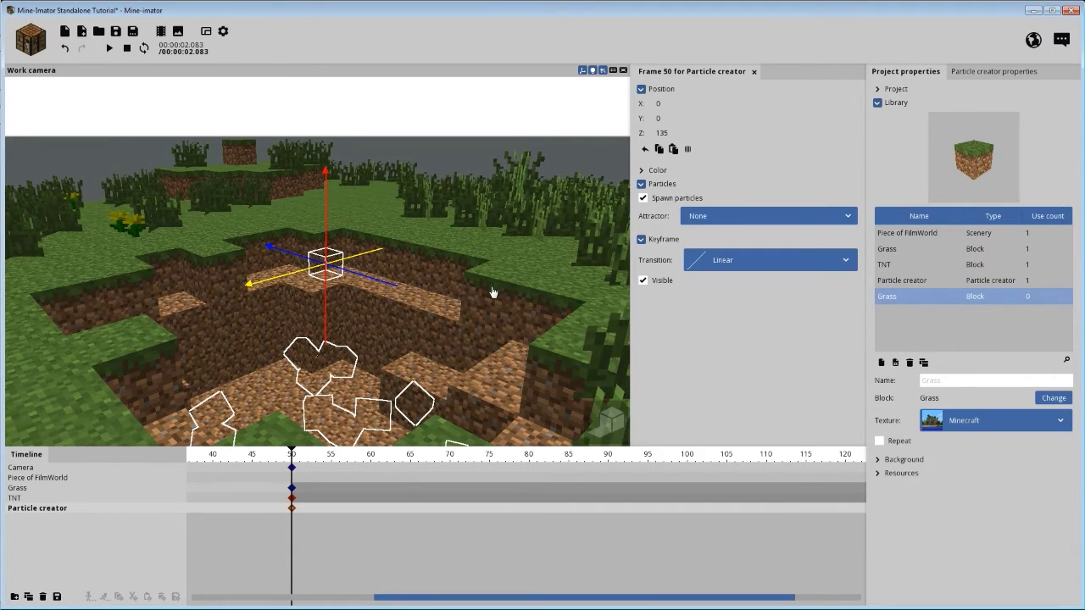
mouse_move(493, 292)
left_mouse_down()
mouse_move(445, 330)
mouse_move(483, 303)
left_mouse_up()
middle_click_drag(492, 292, 780, 323)
left_click(1054, 398)
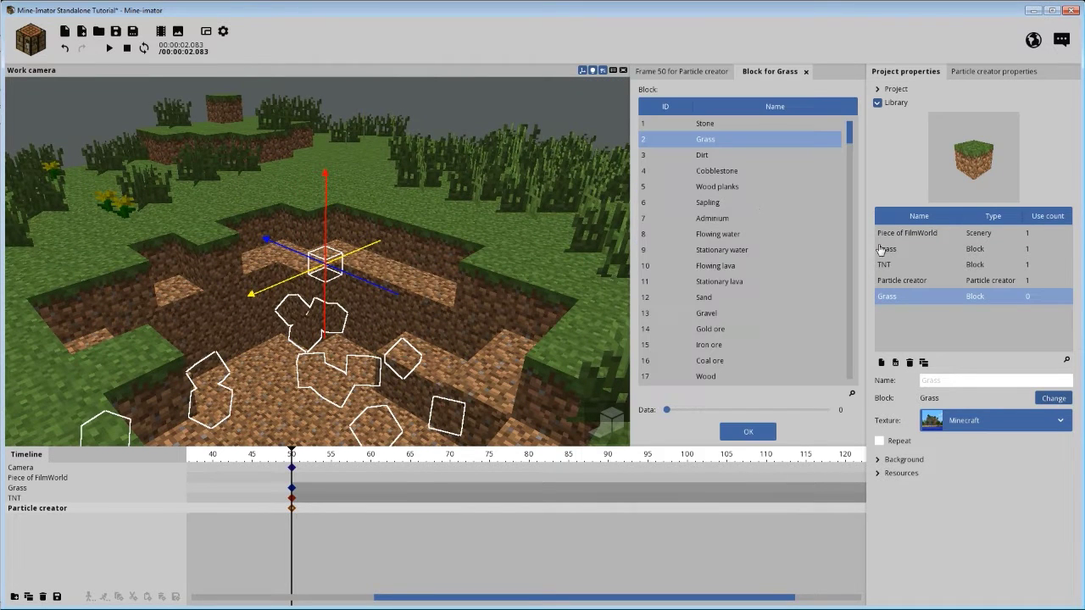
left_click(710, 158)
left_click(738, 429)
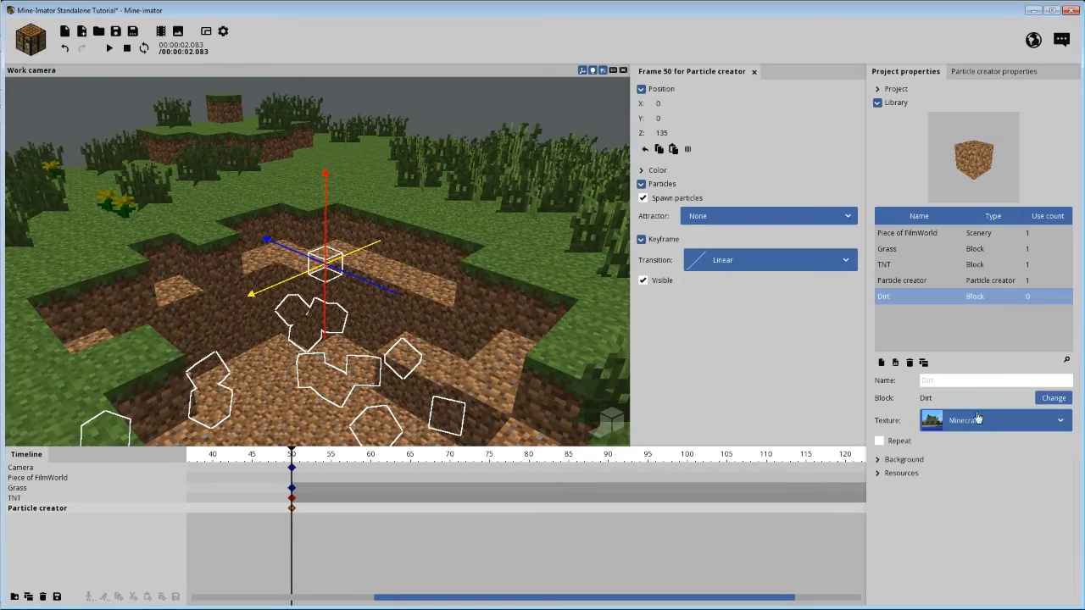
Play the animation past frame 50 to check the dirt debris, and return to the particle creator's keyframe.
left_click_drag(488, 329, 402, 355)
left_click_drag(285, 449, 274, 454)
key("space")
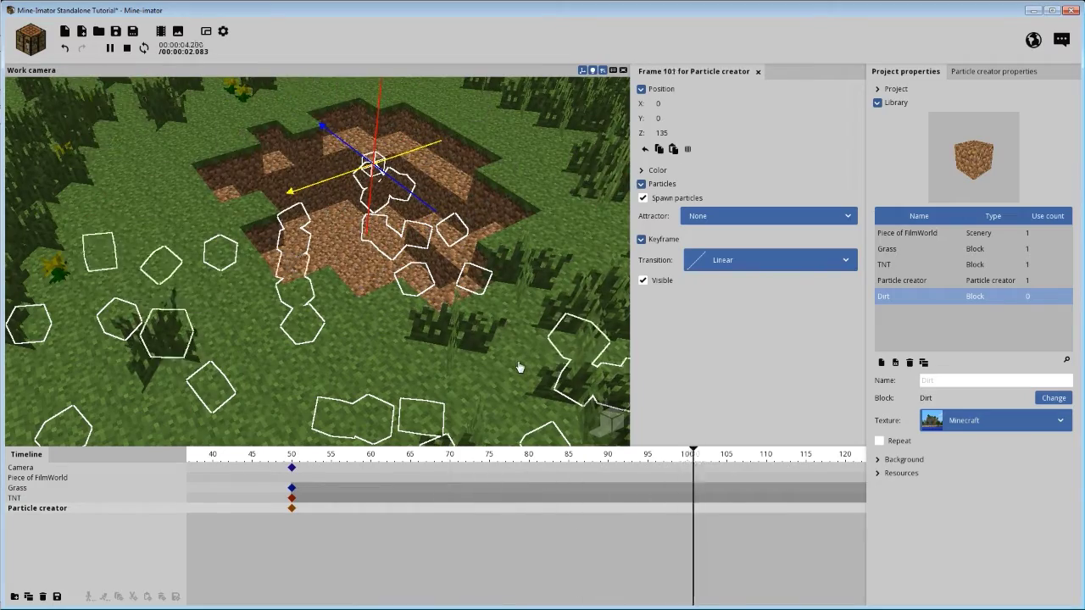
key("space")
left_click(293, 507)
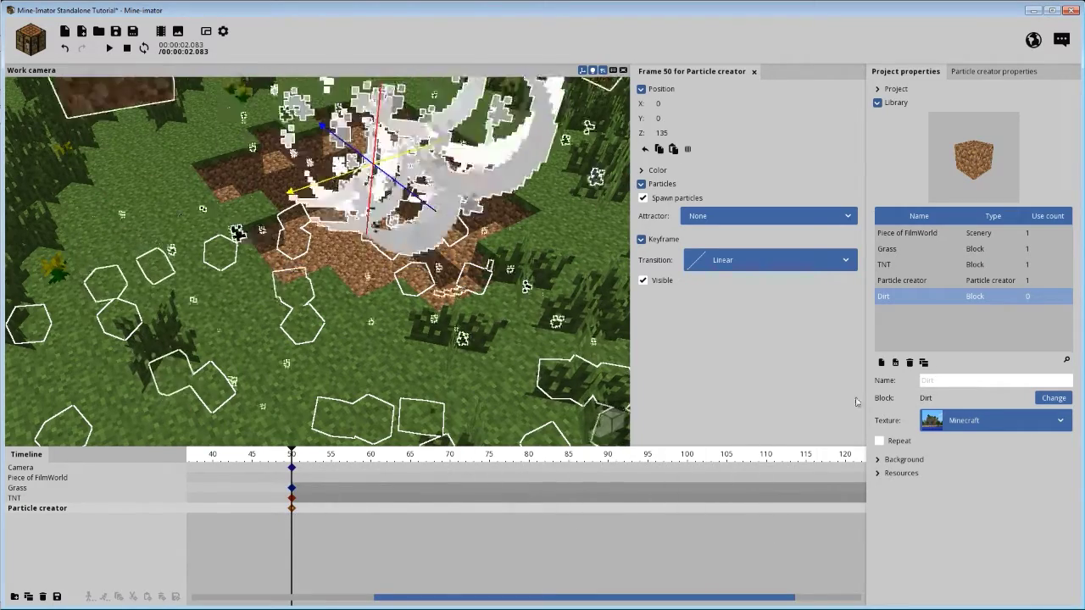
Open the particle creator's editor and raise the bounding box Ground Z to about 133.6.
left_click(922, 288)
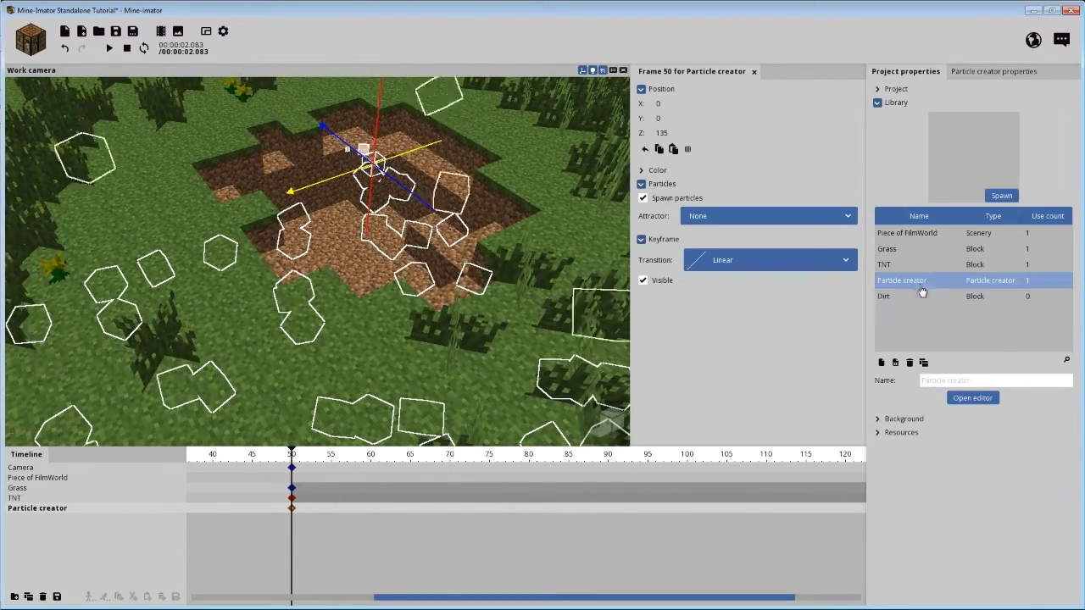
left_click(972, 397)
scroll(746, 221, "down", 1)
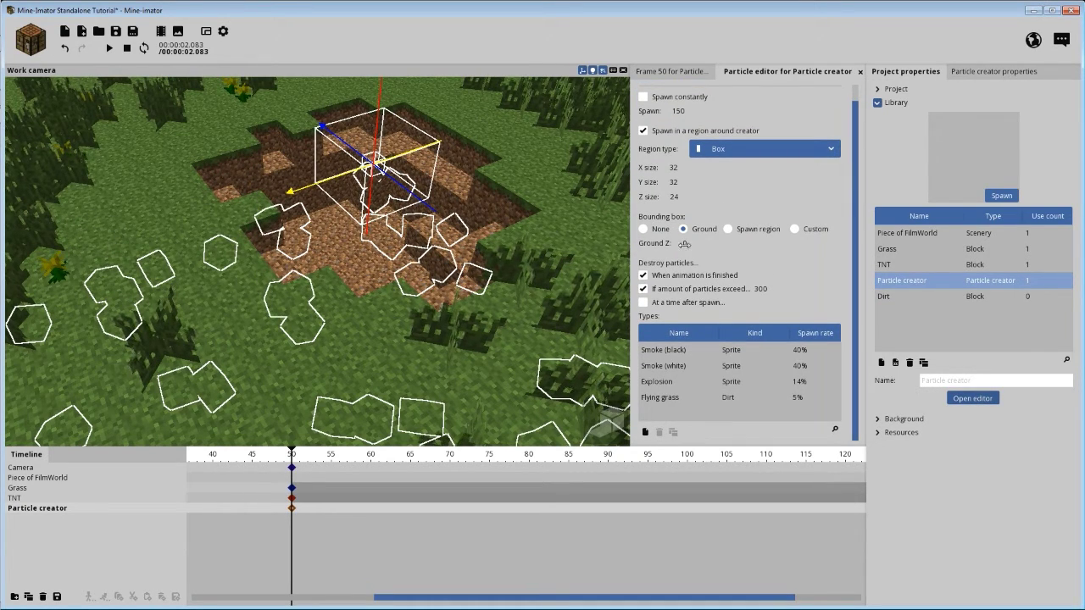
left_click_drag(684, 244, 758, 239)
left_click_drag(691, 244, 759, 239)
left_click_drag(688, 244, 994, 226)
left_click_drag(547, 174, 593, 119)
middle_click_drag(548, 128, 517, 127)
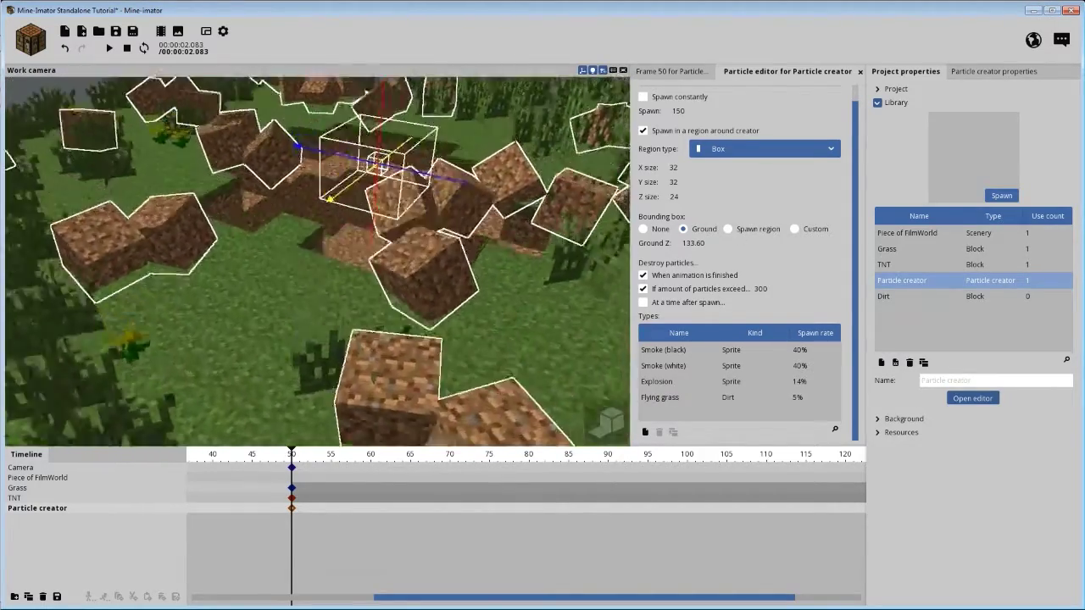
Check how the dirt particles rest on the terrain and set the Ground Z to 134.
left_click_drag(264, 135, 198, 198)
right_click_drag(198, 198, 233, 234)
left_click_drag(233, 234, 360, 212)
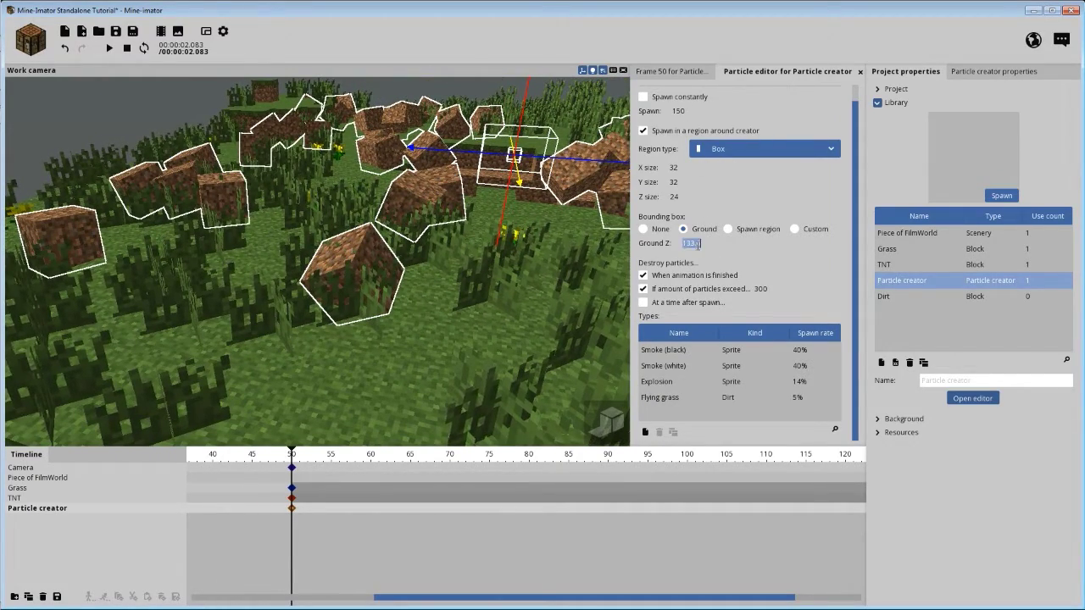
type("134")
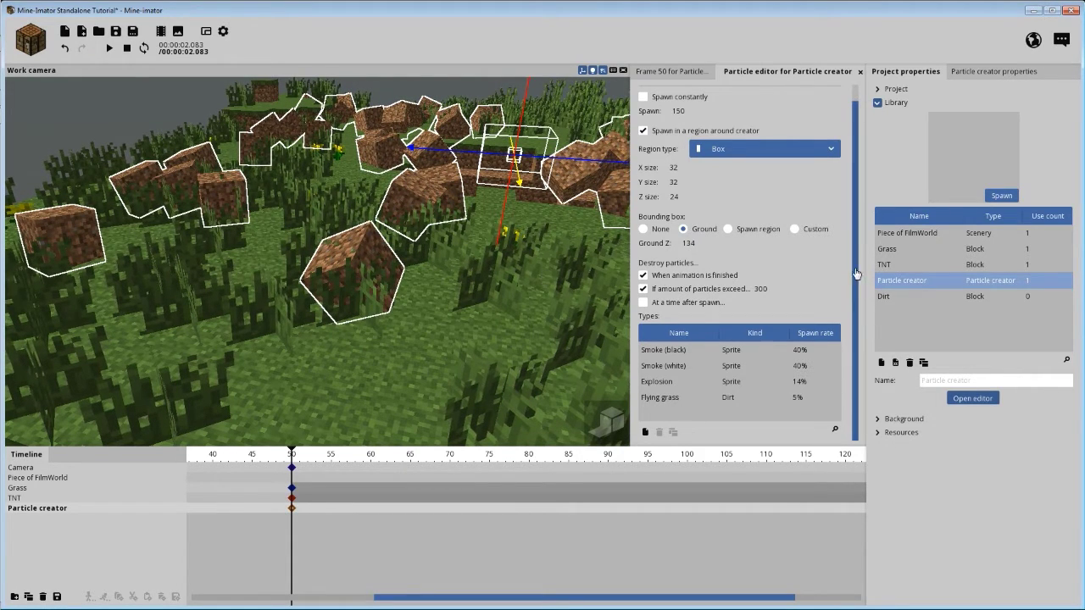
Set the scale of the Flying grass particle type to 0.5 and respawn the particles over the pit.
left_click(667, 399)
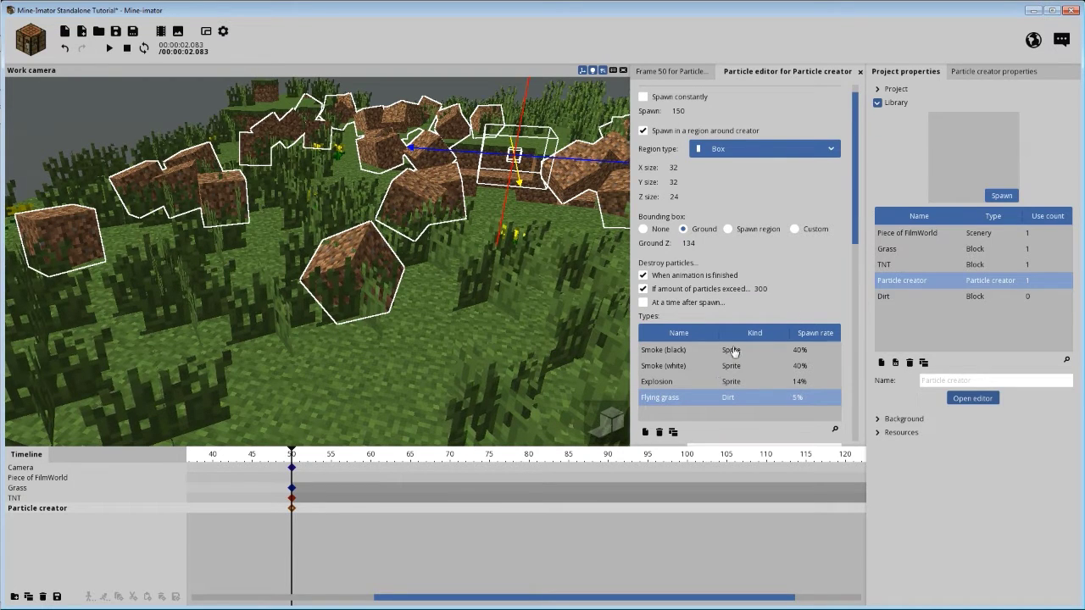
scroll(856, 230, "down", 5)
scroll(578, 397, "down", 8)
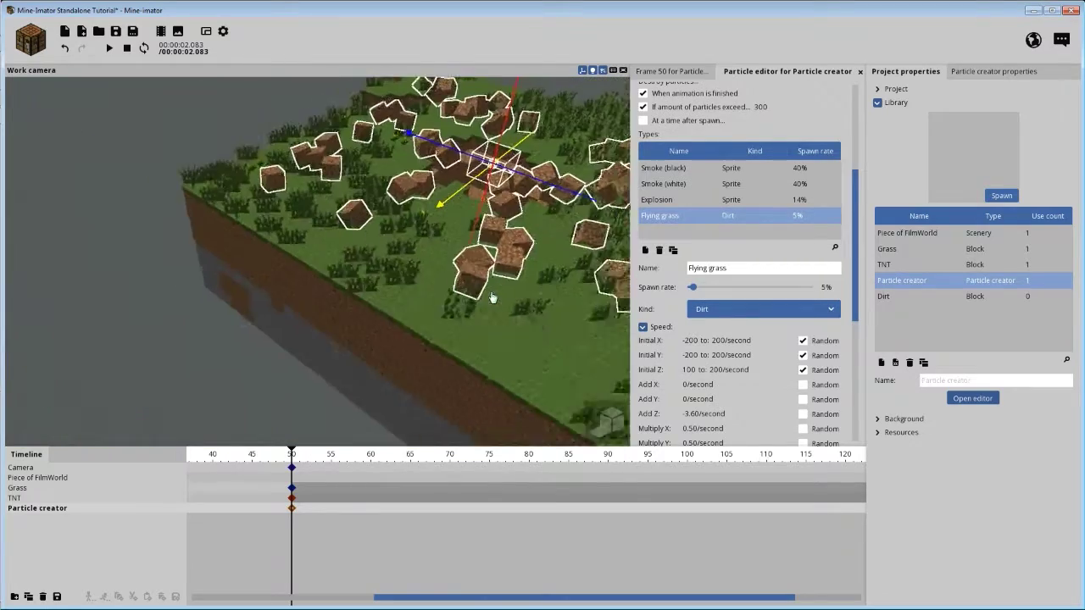
left_click_drag(508, 356, 433, 352)
scroll(433, 352, "up", 3)
left_click_drag(856, 206, 859, 336)
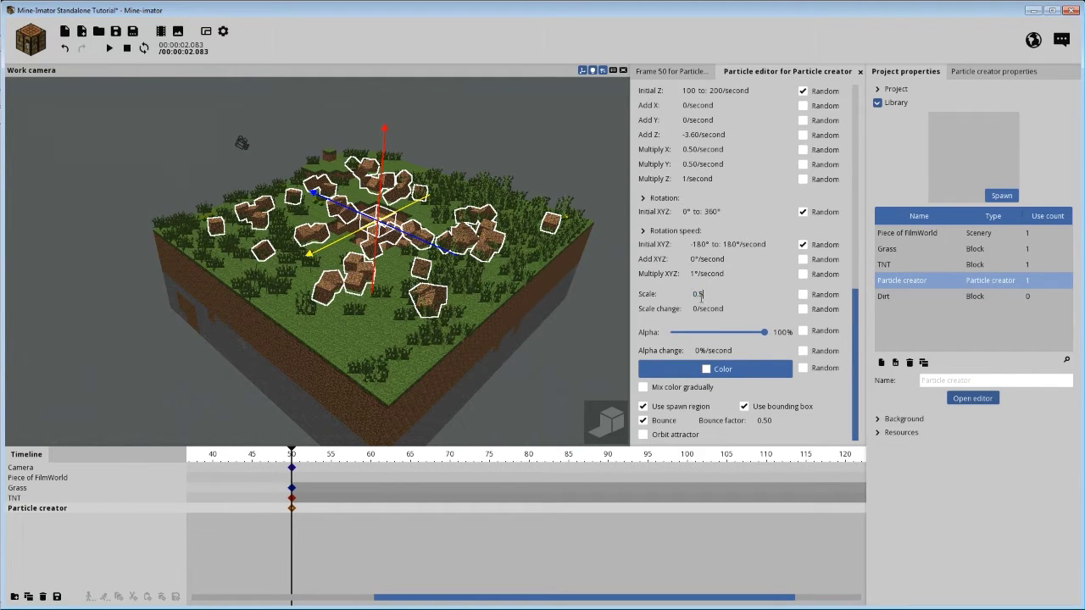
scroll(858, 313, "up", 10)
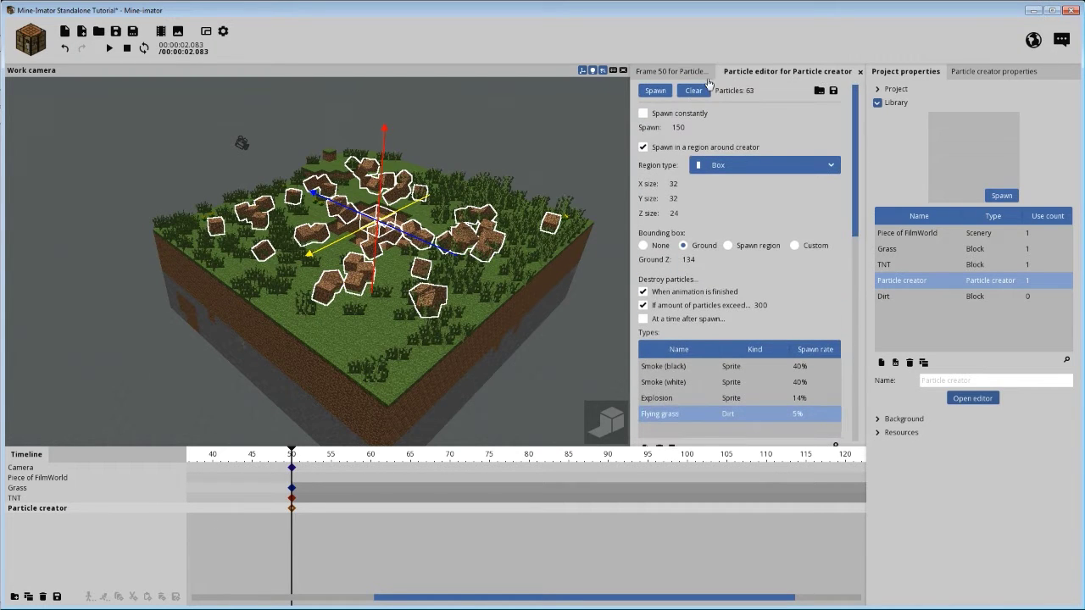
left_click(655, 91)
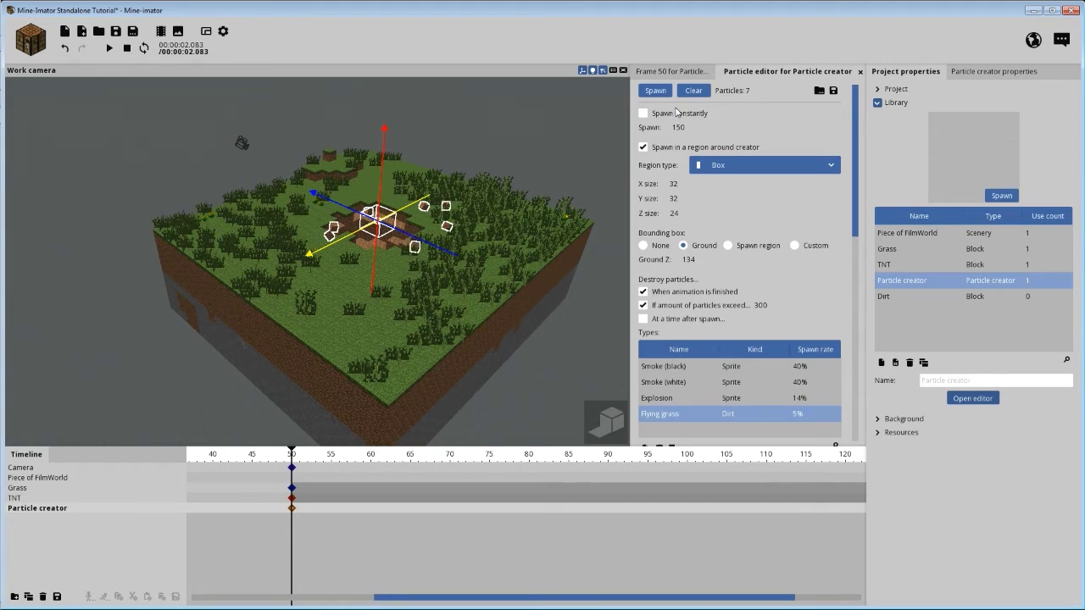
scroll(540, 166, "up", 5)
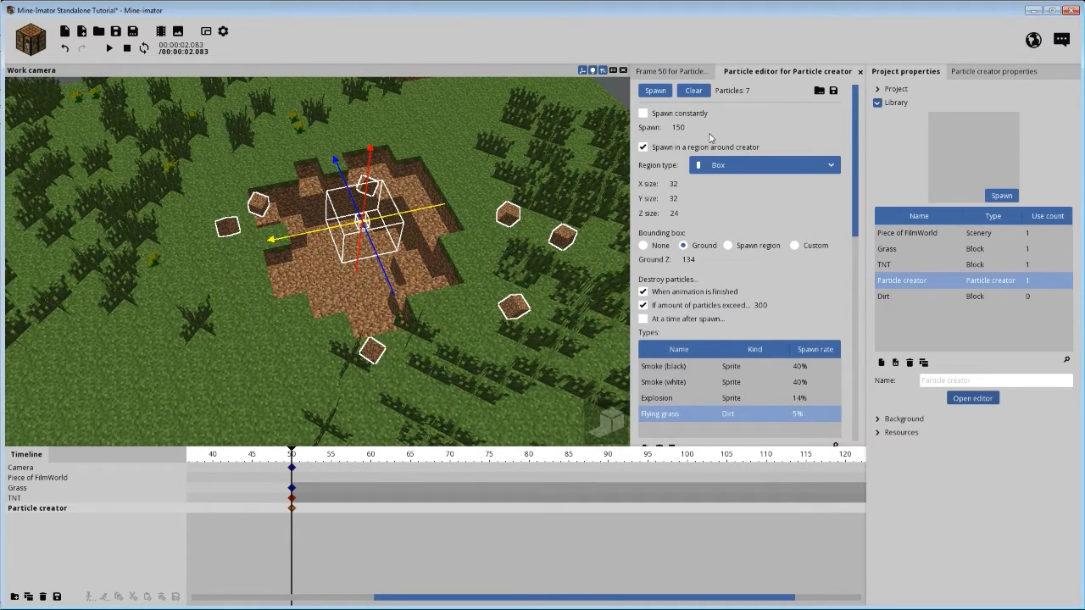
Try a Flying grass spawn rate of 80% with a test burst and clear the particles.
scroll(848, 161, "down", 5)
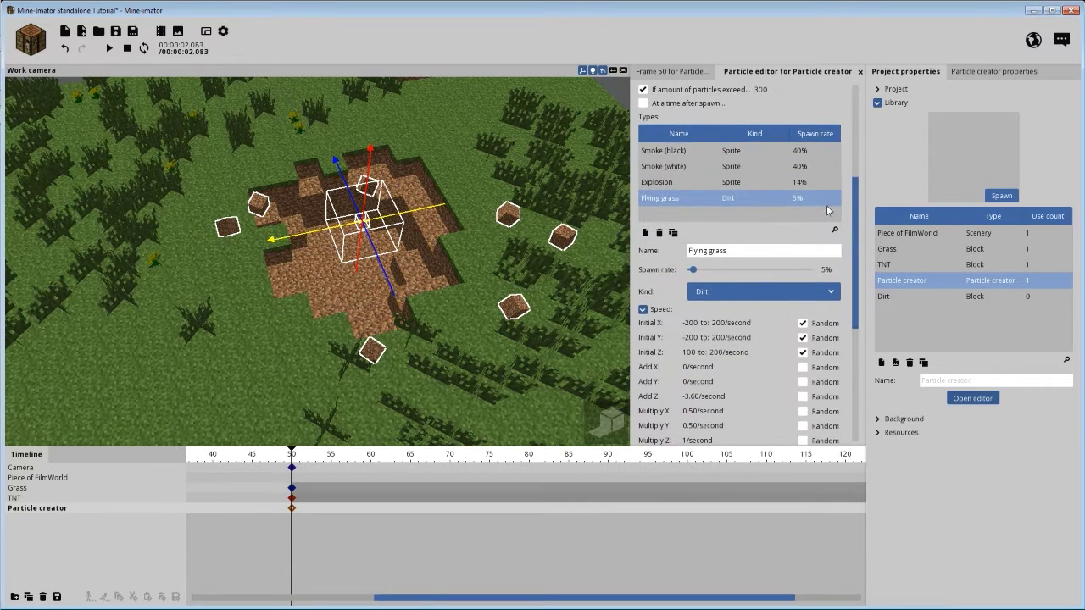
left_click_drag(693, 272, 734, 276)
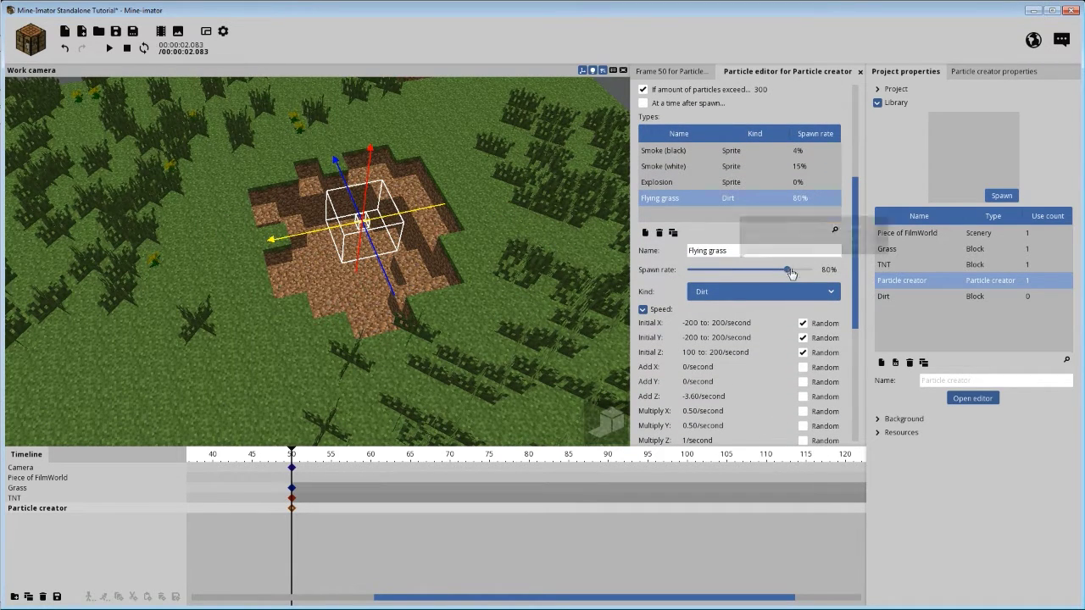
scroll(852, 208, "up", 5)
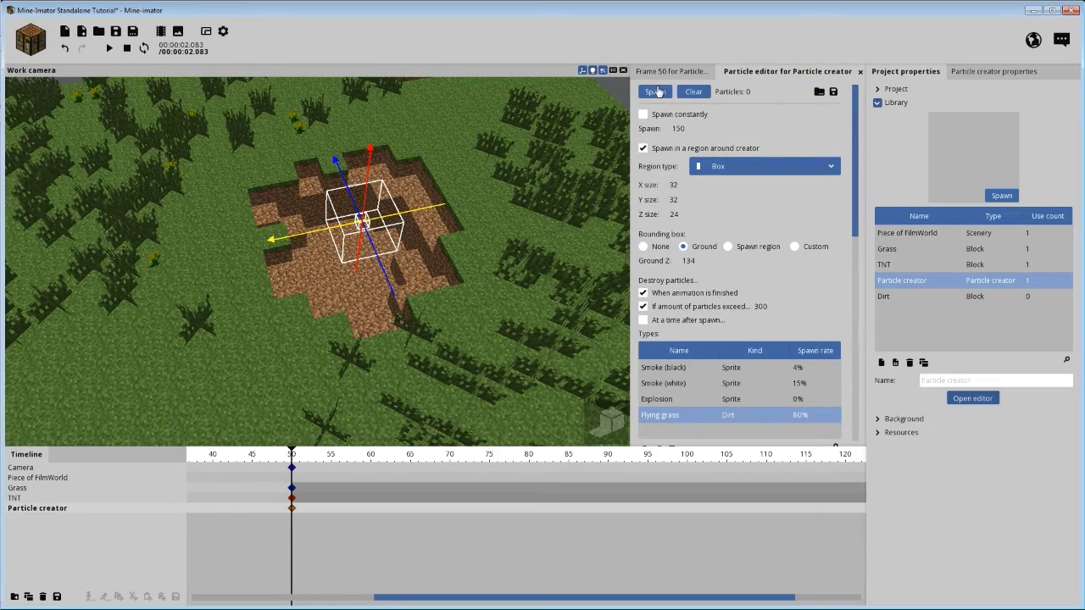
left_click(658, 92)
left_click(700, 92)
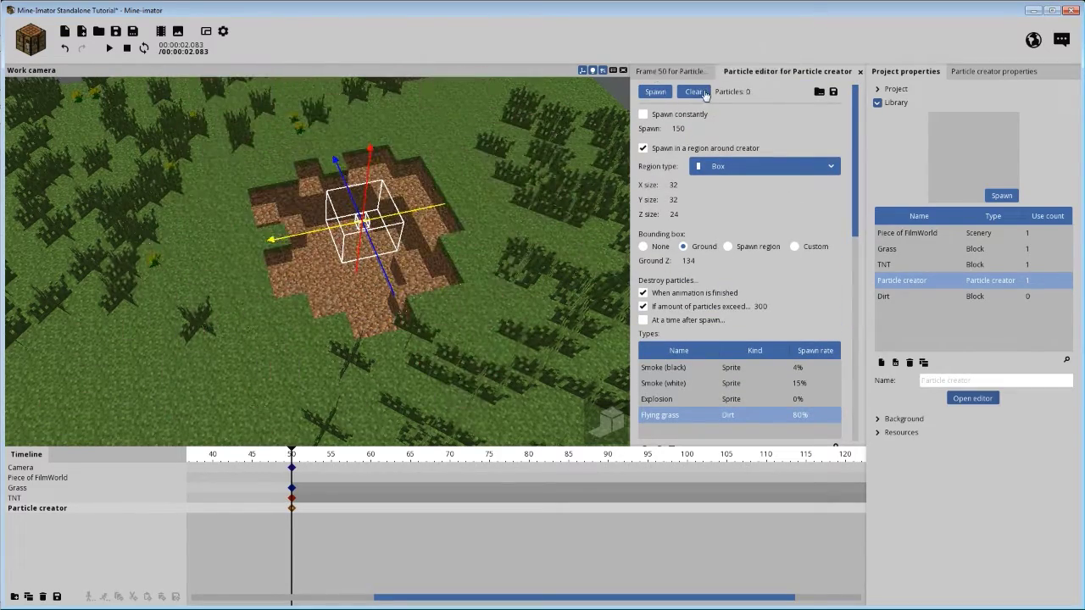
Set the Flying grass spawn rate to 35% and spawn test bursts of particles.
left_click_drag(852, 102, 868, 218)
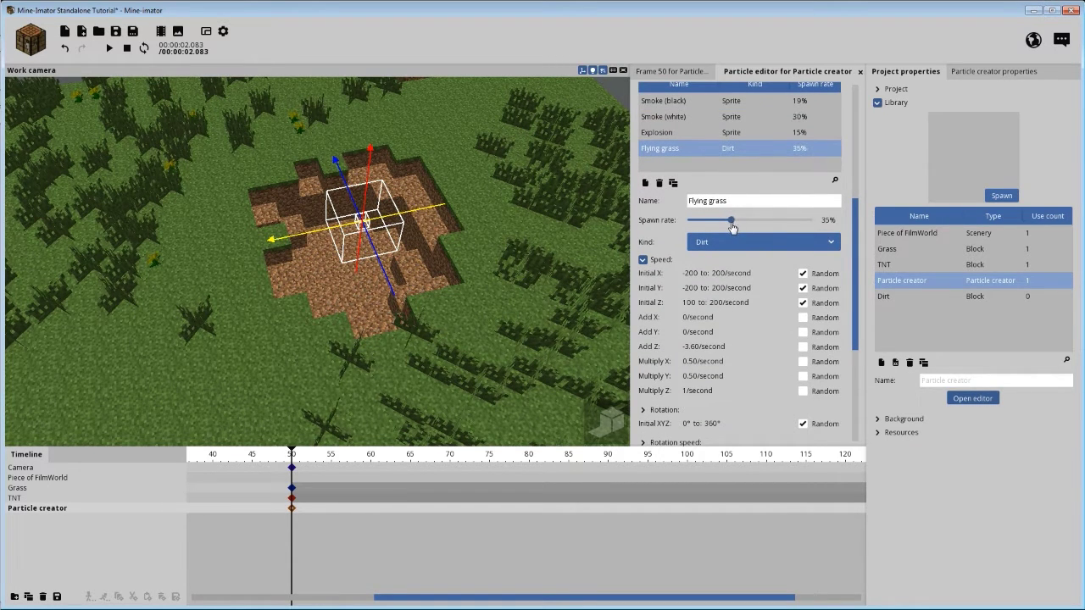
left_click_drag(858, 216, 712, 104)
left_click(656, 92)
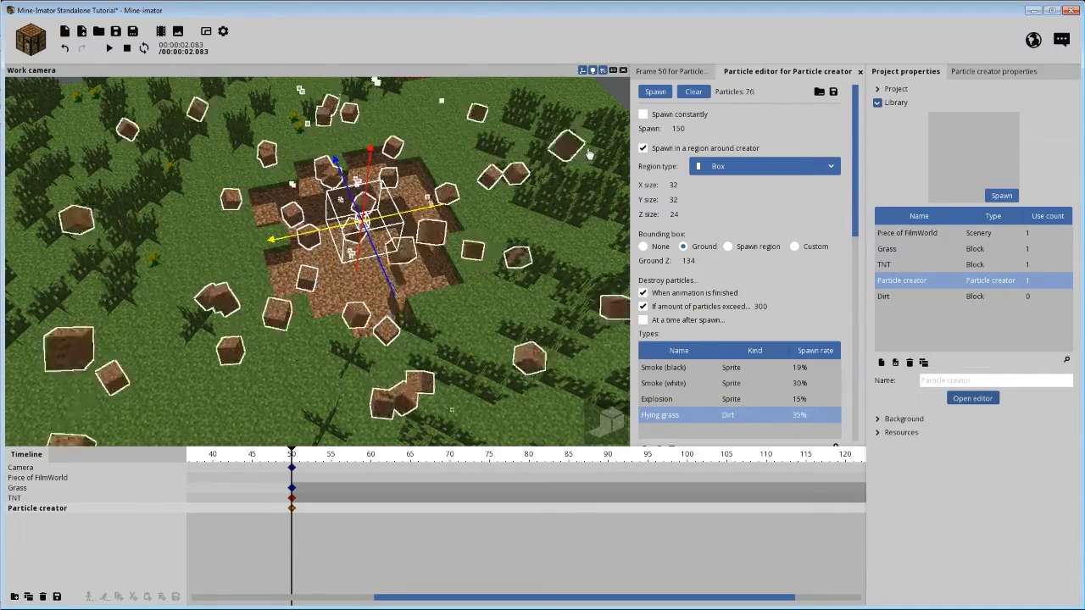
left_click_drag(526, 201, 496, 114)
left_click(656, 93)
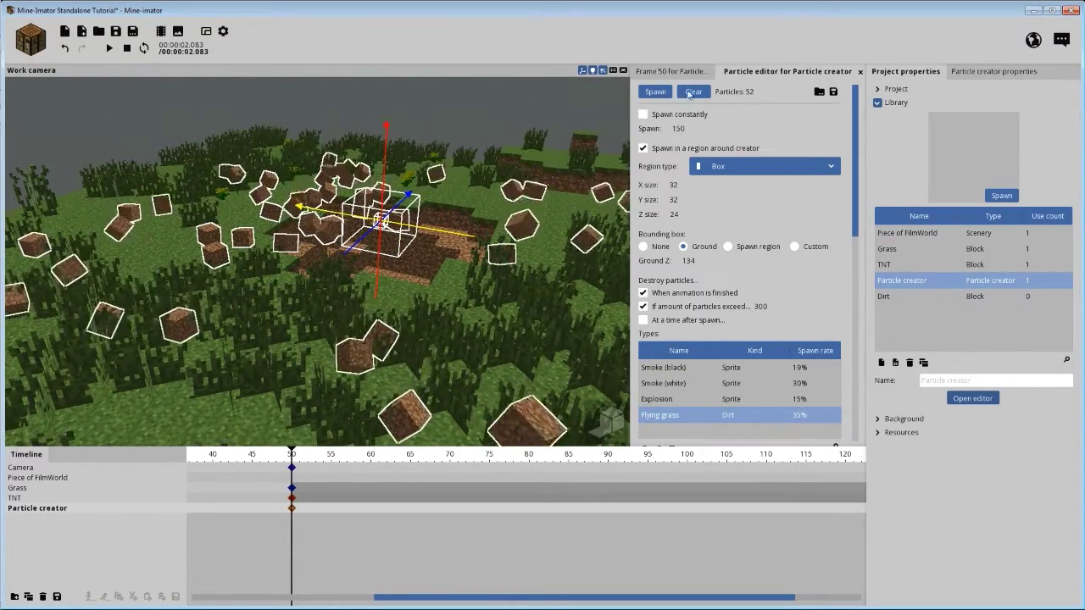
Inspect the dirt particles from ground level and set the bounding box Ground Z to 132.
left_click_drag(490, 128, 475, 162)
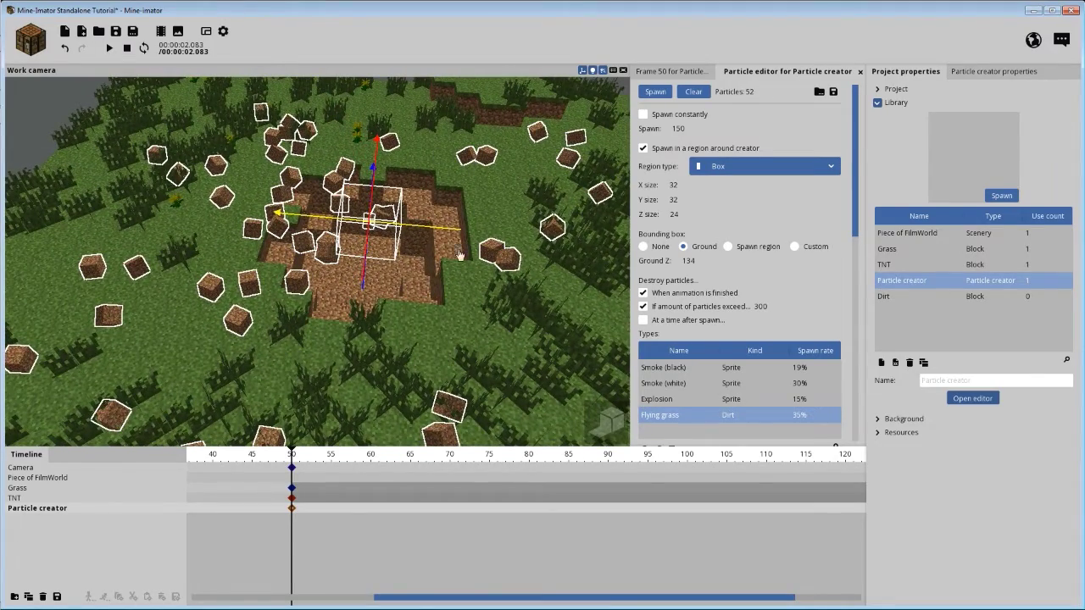
mouse_move(455, 295)
left_mouse_down()
mouse_move(456, 315)
mouse_move(474, 326)
mouse_move(453, 326)
mouse_move(463, 277)
mouse_move(468, 298)
mouse_move(454, 276)
left_mouse_up()
middle_click_drag(263, 84, 232, 106)
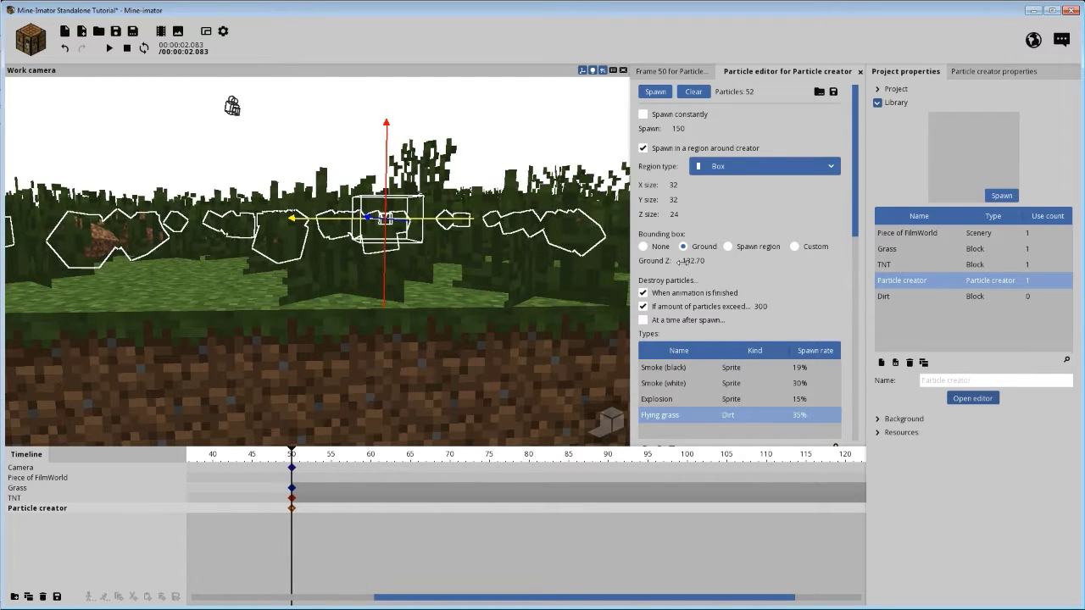
left_click(691, 263)
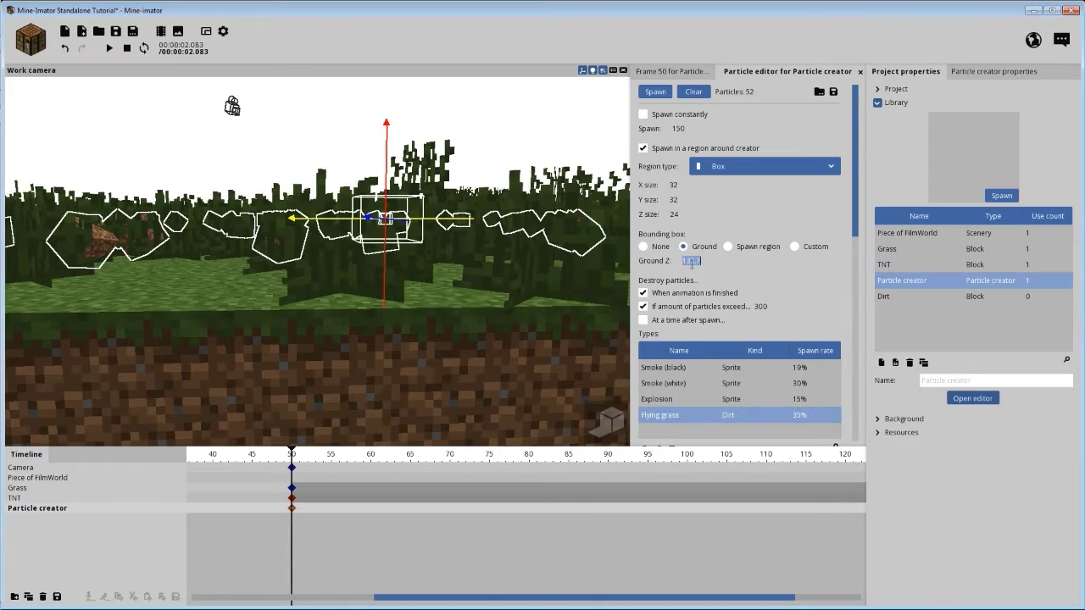
type("132")
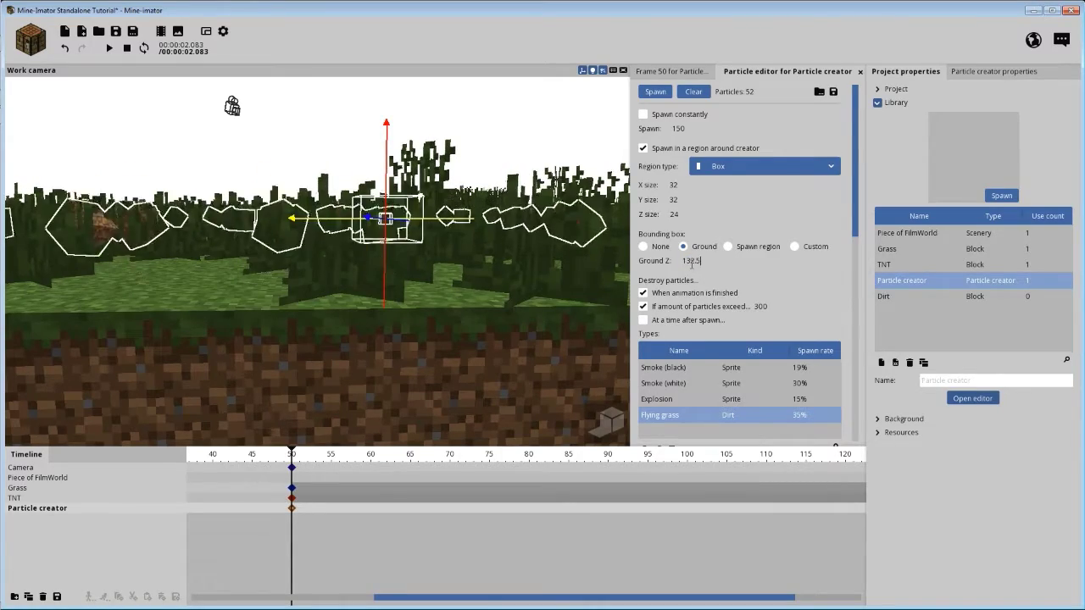
left_click_drag(355, 284, 232, 257)
scroll(254, 262, "up", 5)
left_click_drag(271, 356, 271, 381)
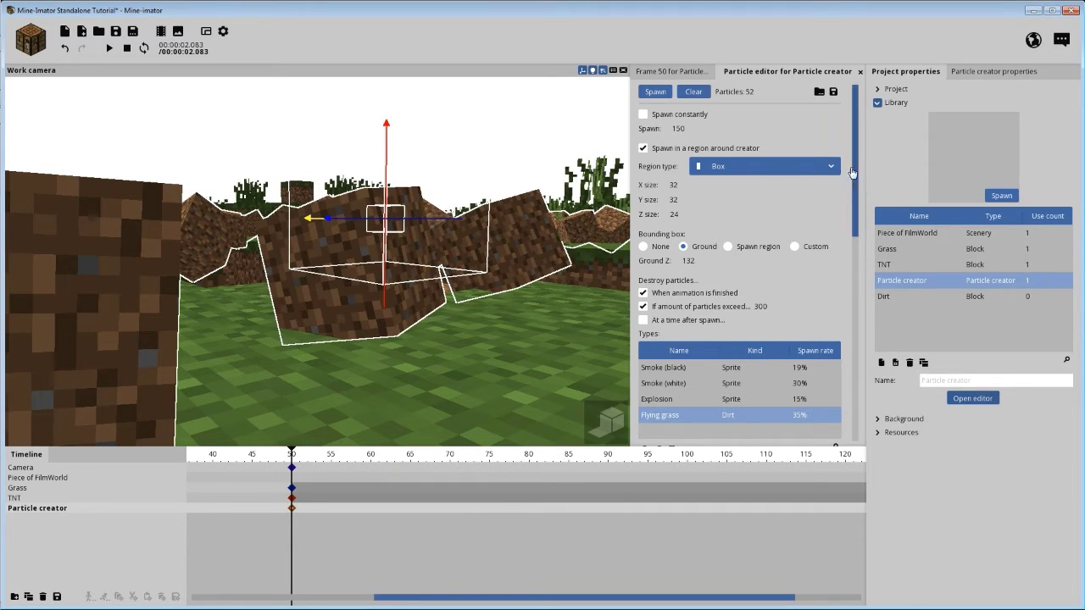
Clear the old particles and spawn fresh test bursts to check how they land around the pit.
left_click(692, 92)
left_click(655, 92)
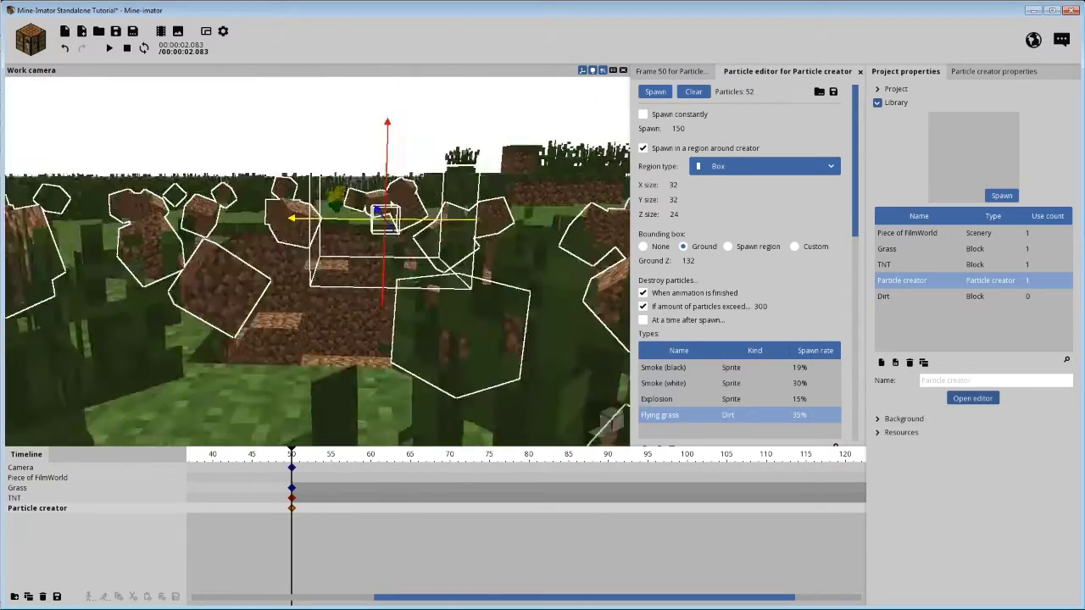
left_click_drag(856, 174, 875, 387)
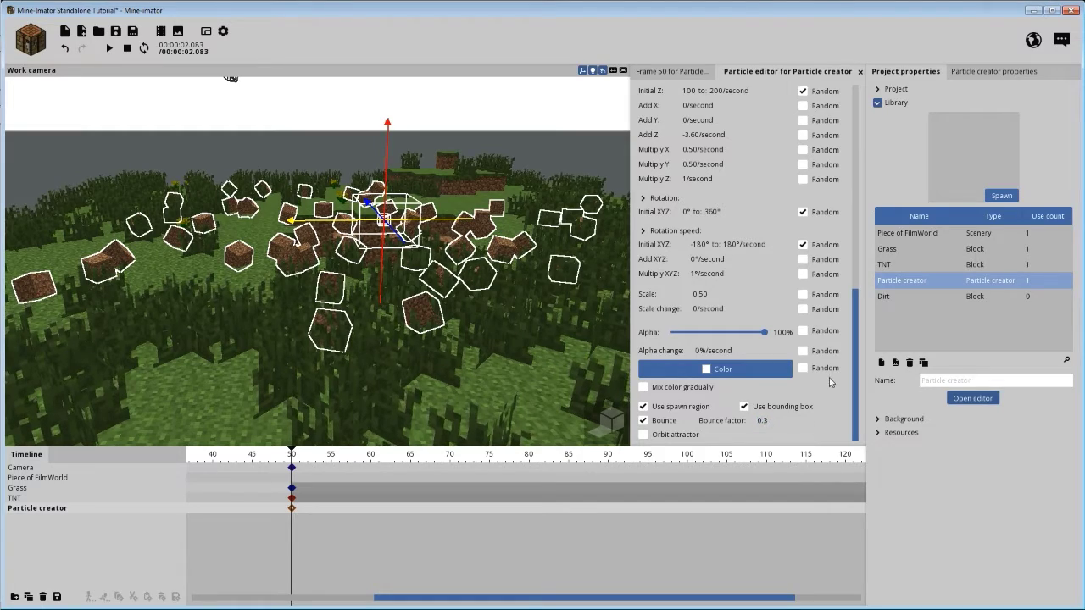
left_click_drag(851, 357, 852, 152)
left_click(693, 92)
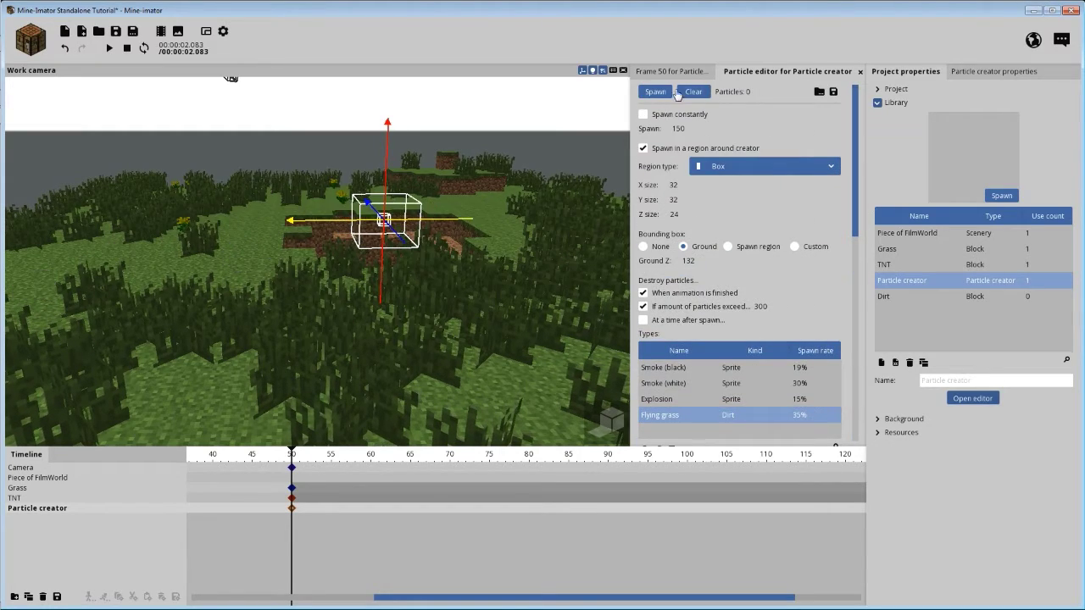
left_click(657, 92)
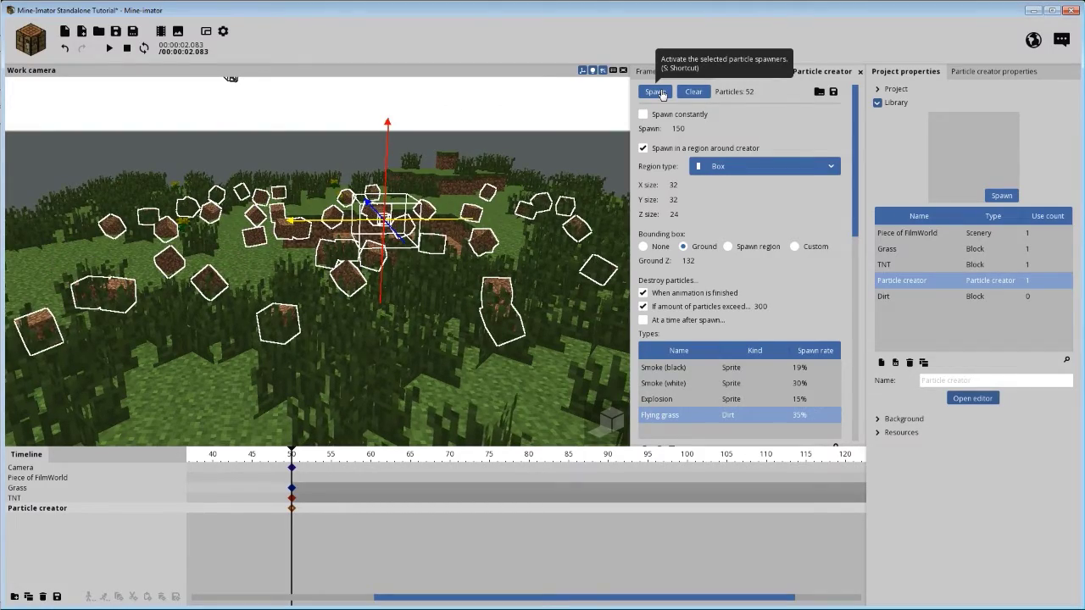
left_click_drag(517, 207, 519, 214)
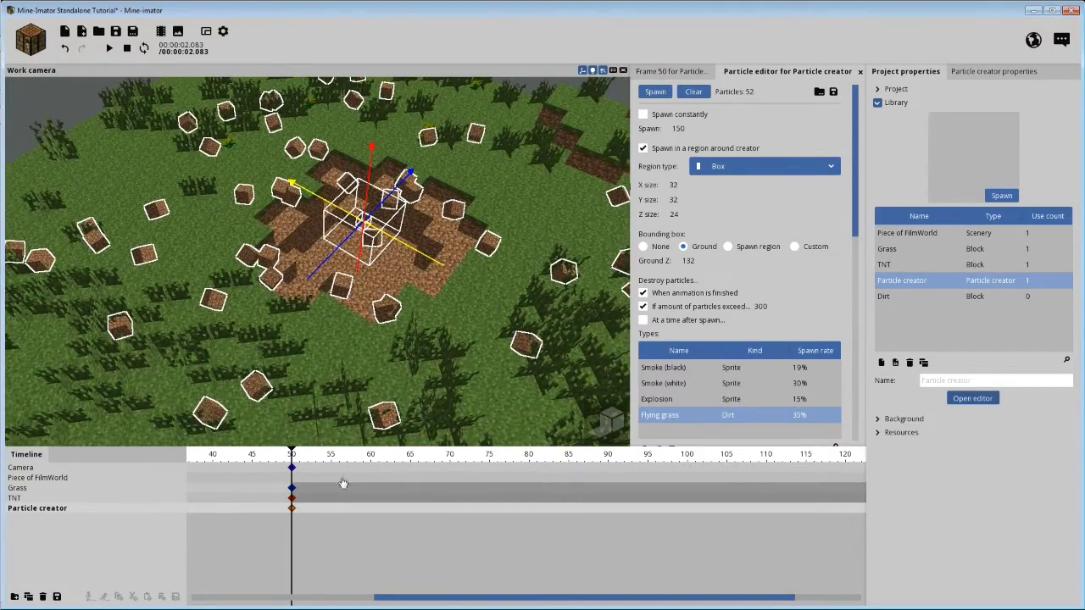
Rewind to before the frame 50 explosion, clear the leftover particles, and play the animation to preview the blast.
left_click_drag(303, 458, 257, 456)
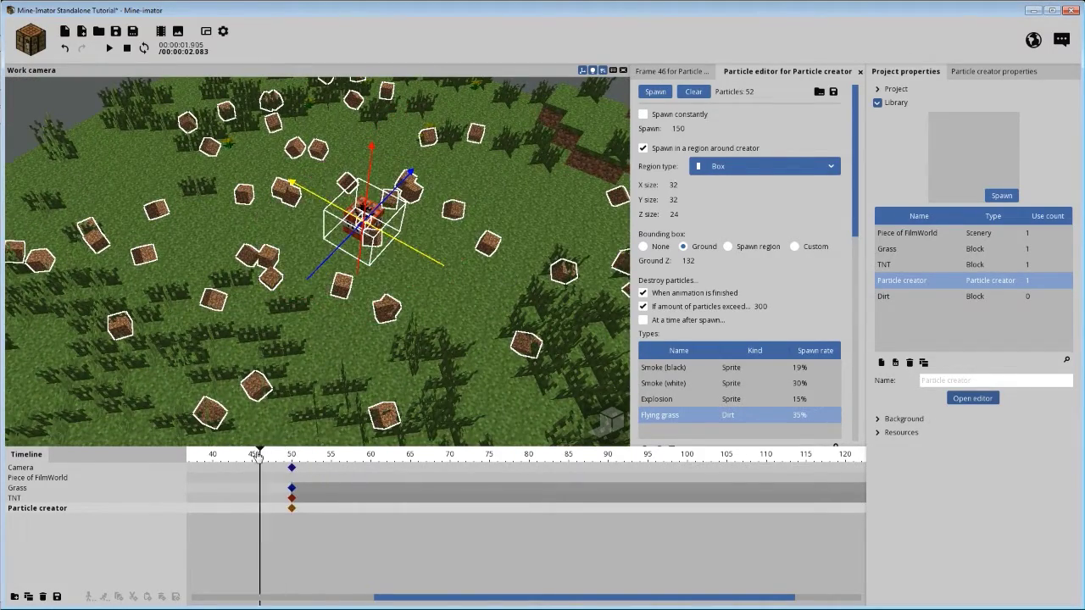
left_click(691, 92)
left_click(297, 549)
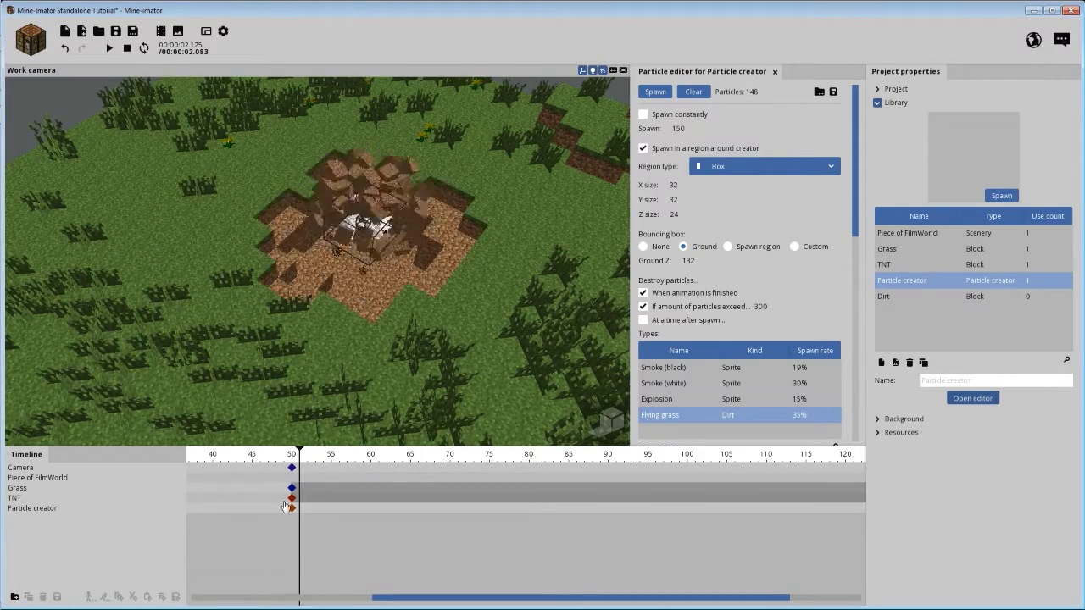
left_click_drag(278, 458, 244, 458)
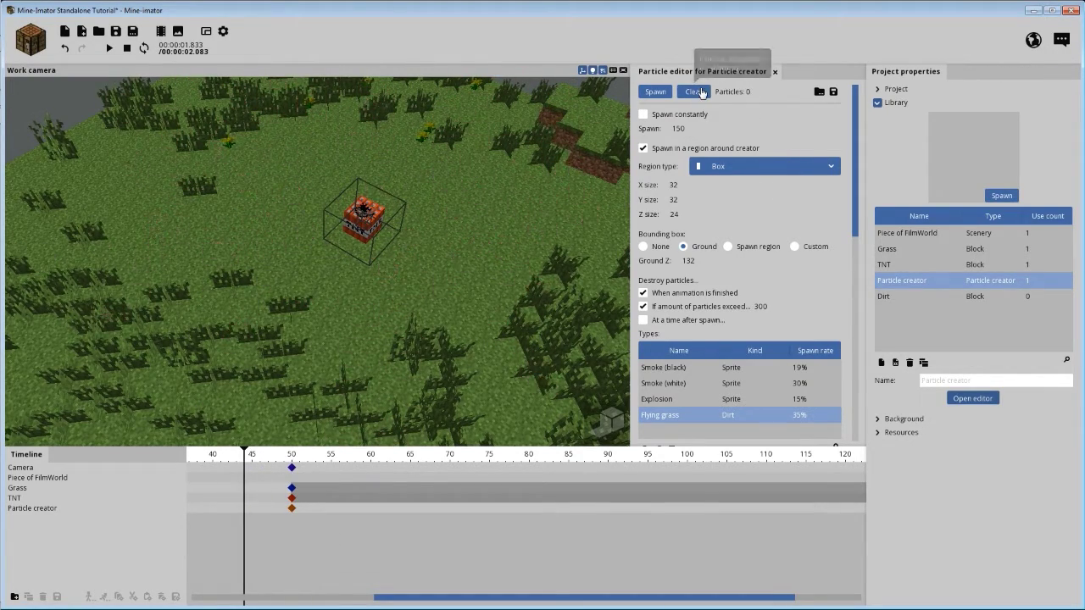
left_click(702, 95)
scroll(525, 236, "down", 3)
left_click_drag(500, 251, 588, 263)
key("space")
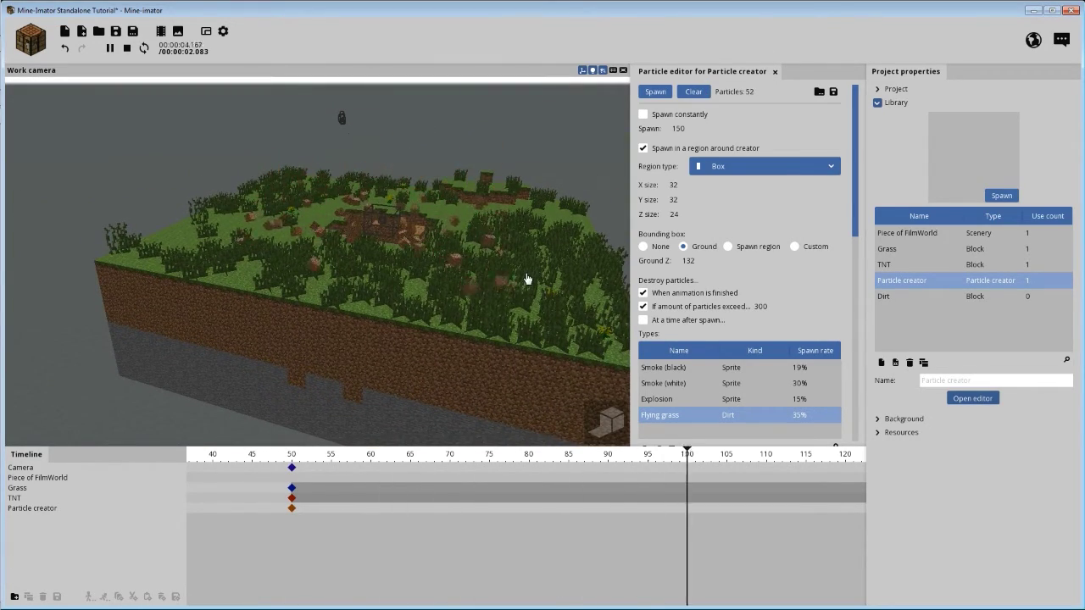
key("space")
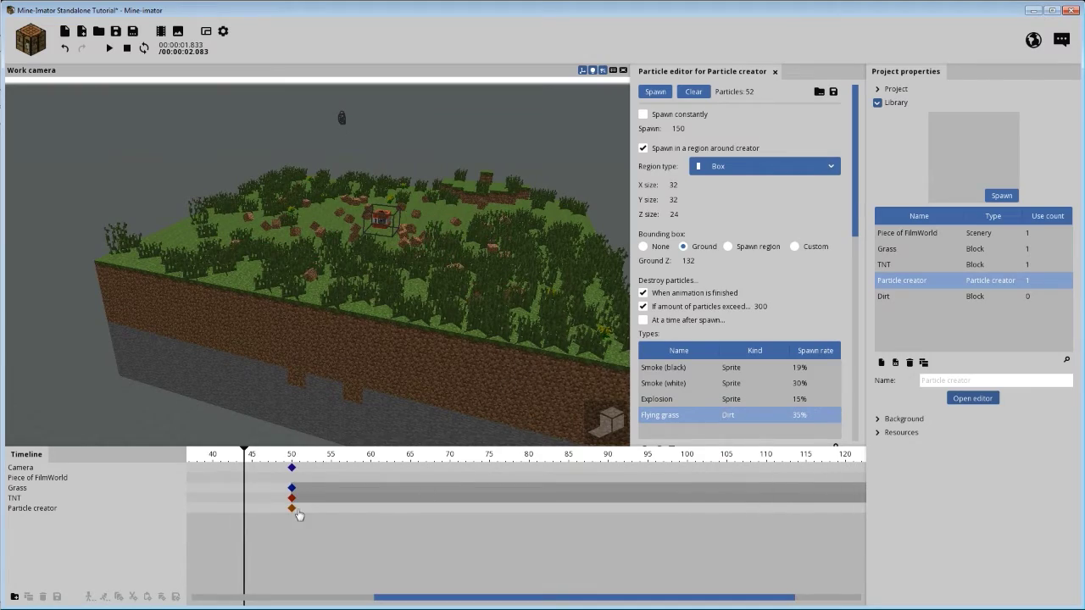
Select the Particle creator keyframe at frame 50, return to its particle editor, and clear all particles.
left_click(293, 509)
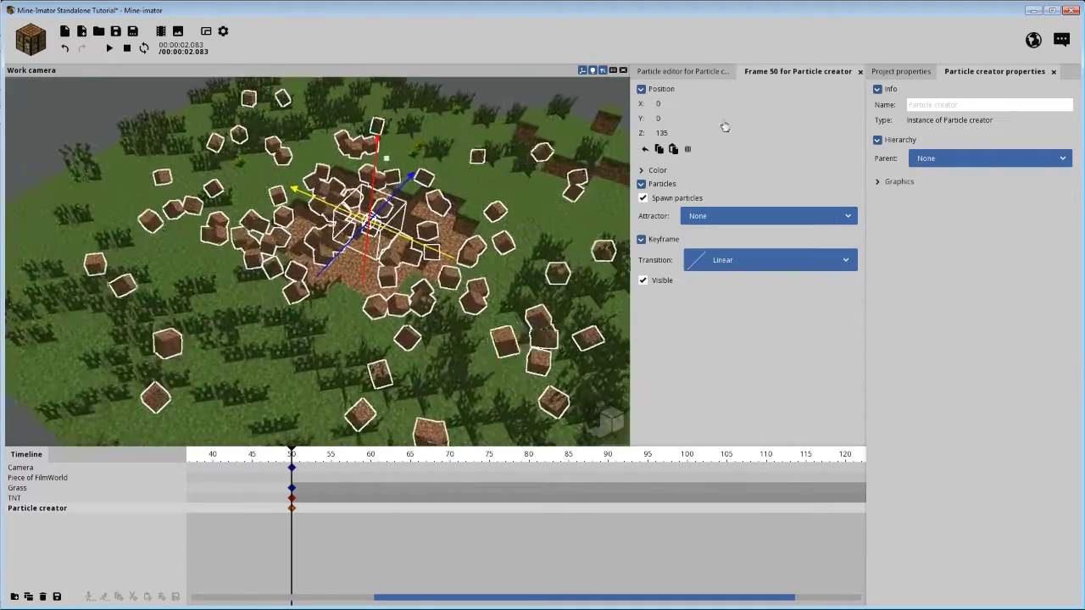
left_click(909, 73)
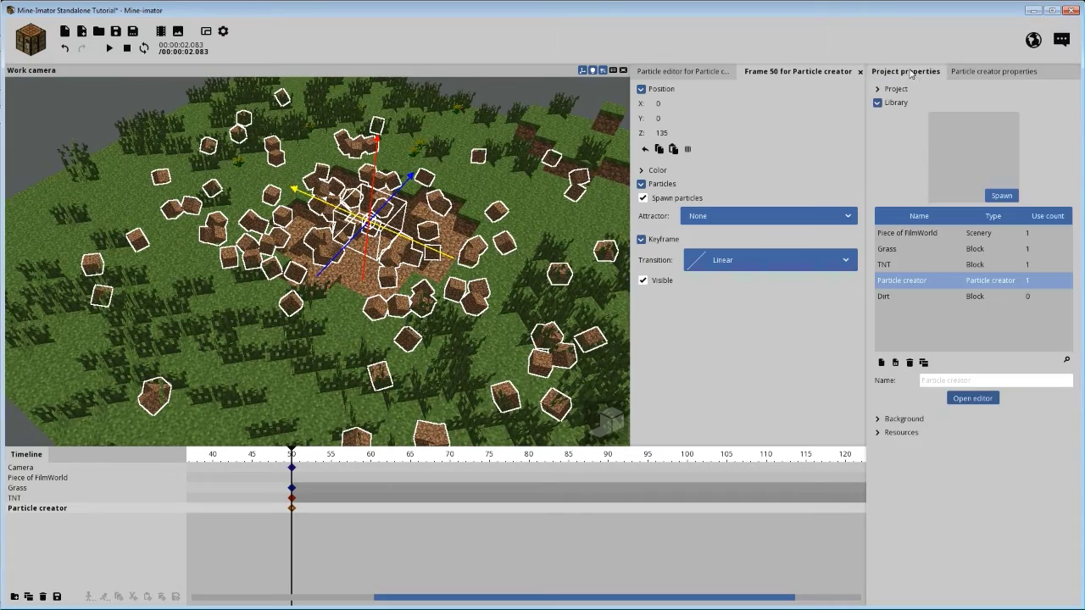
left_click(721, 73)
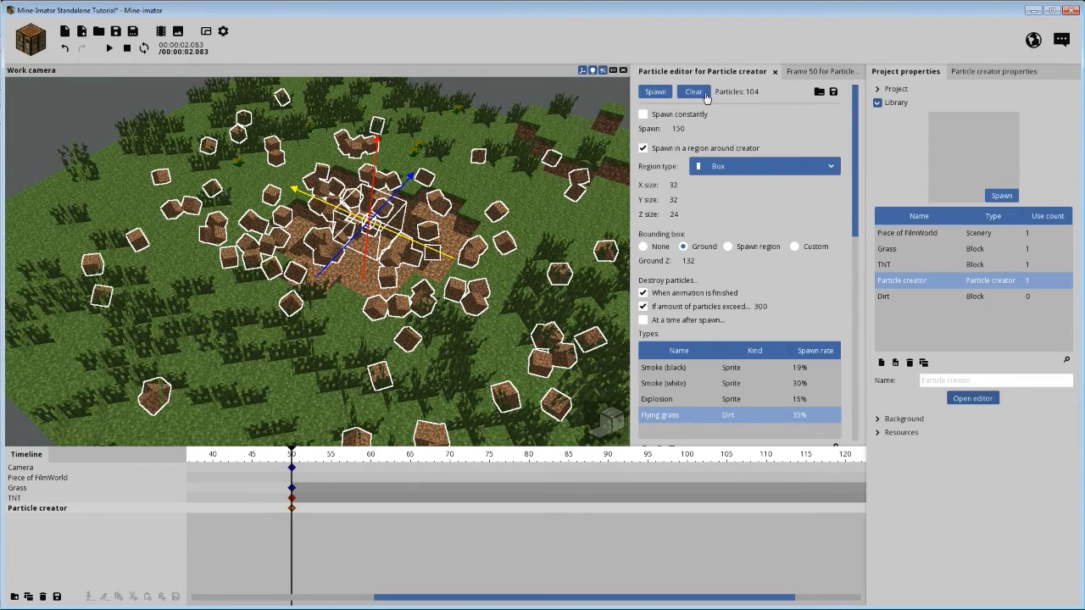
left_click(693, 92)
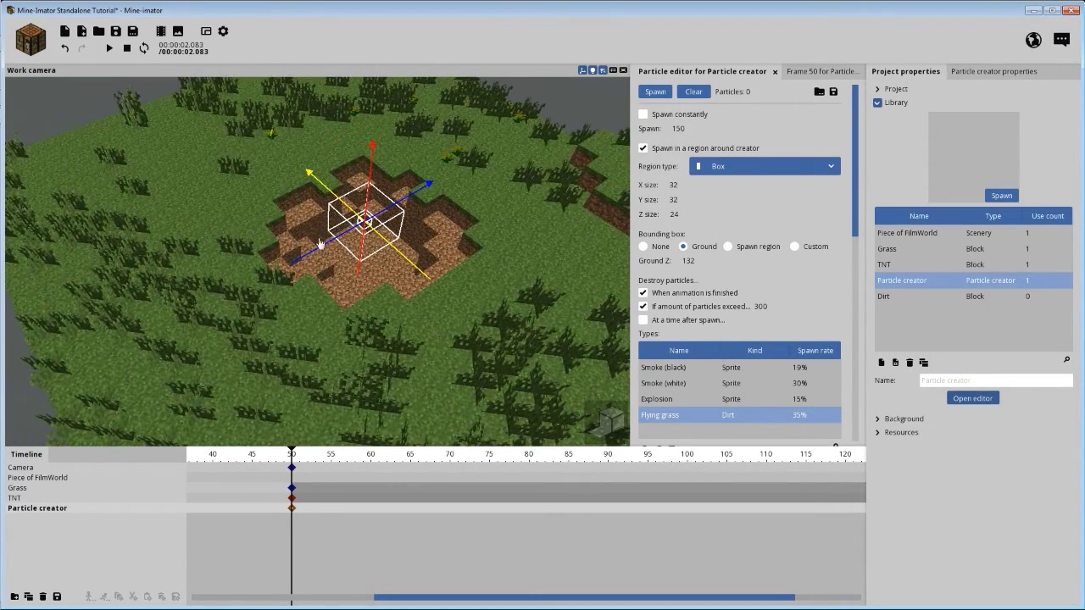
left_click_drag(858, 156, 865, 149)
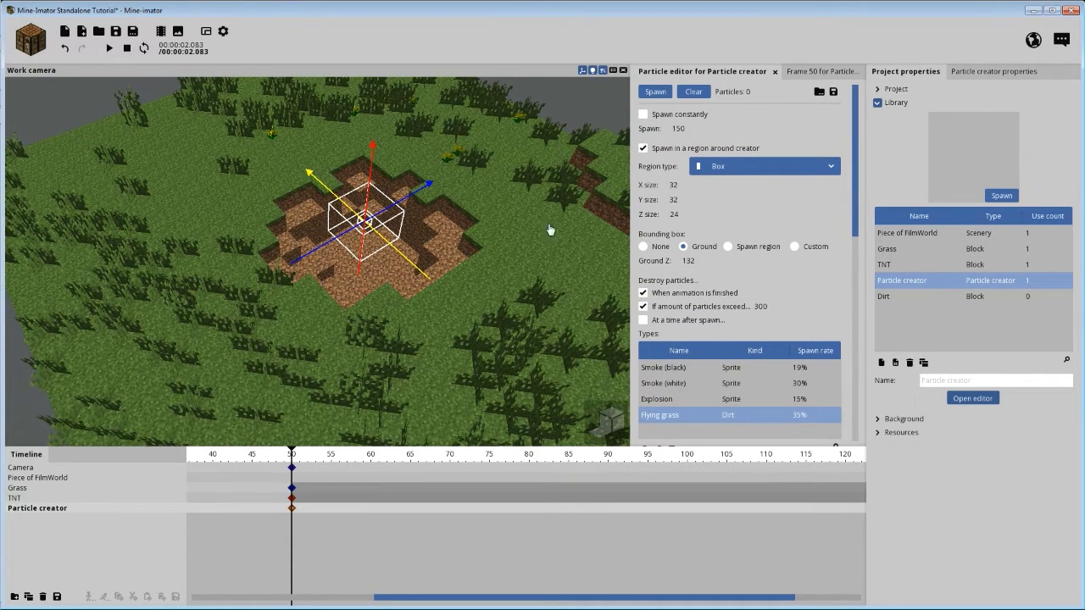
left_click_drag(545, 231, 581, 207)
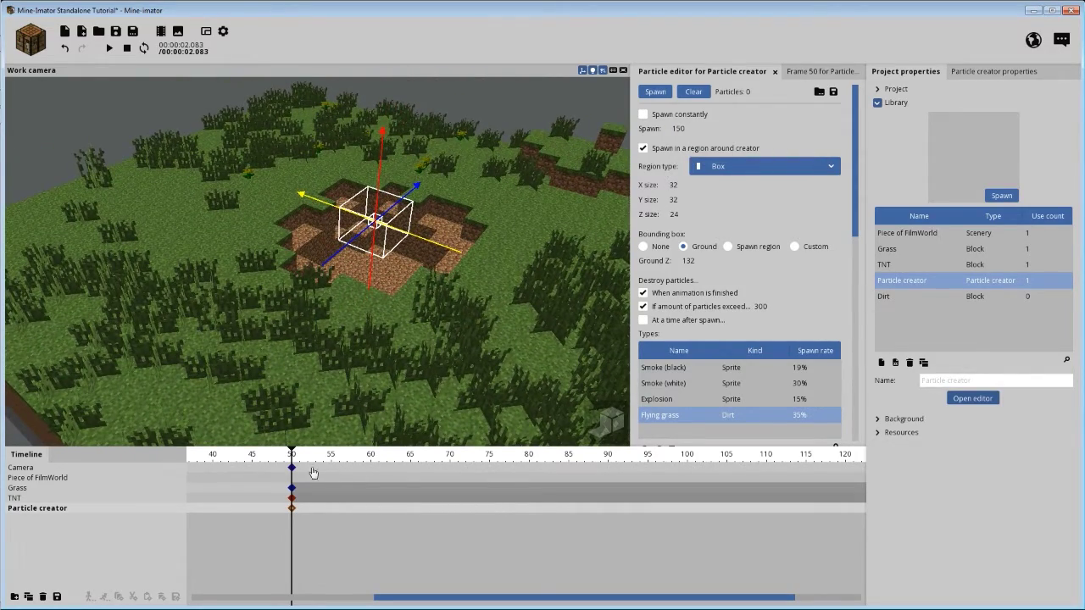
Go to frame 53 and enable constant spawning to preview the spawn region over the pit.
left_click_drag(294, 455, 316, 456)
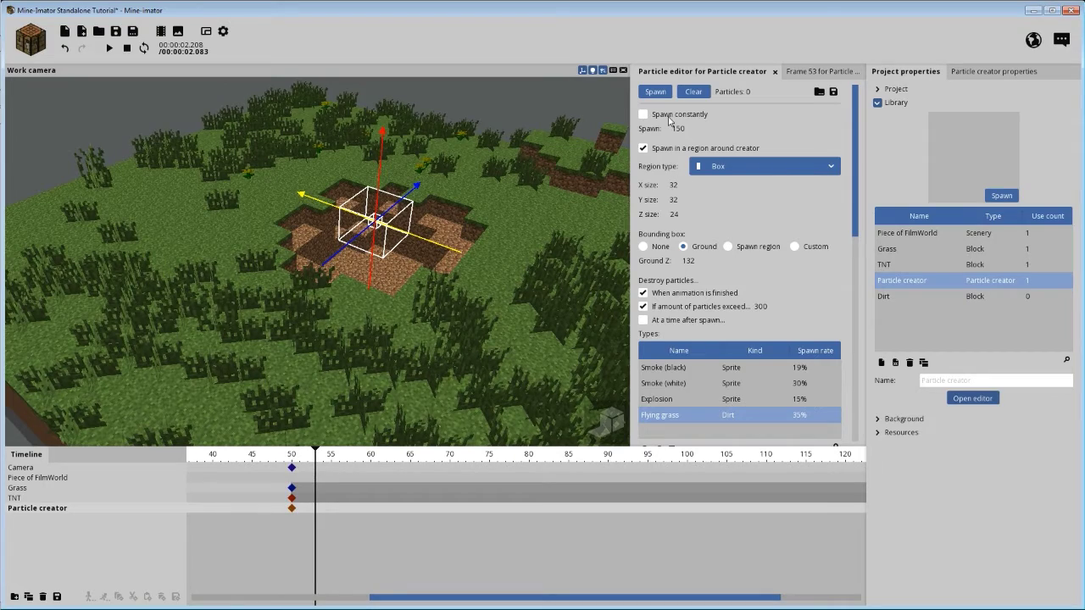
left_click(668, 116)
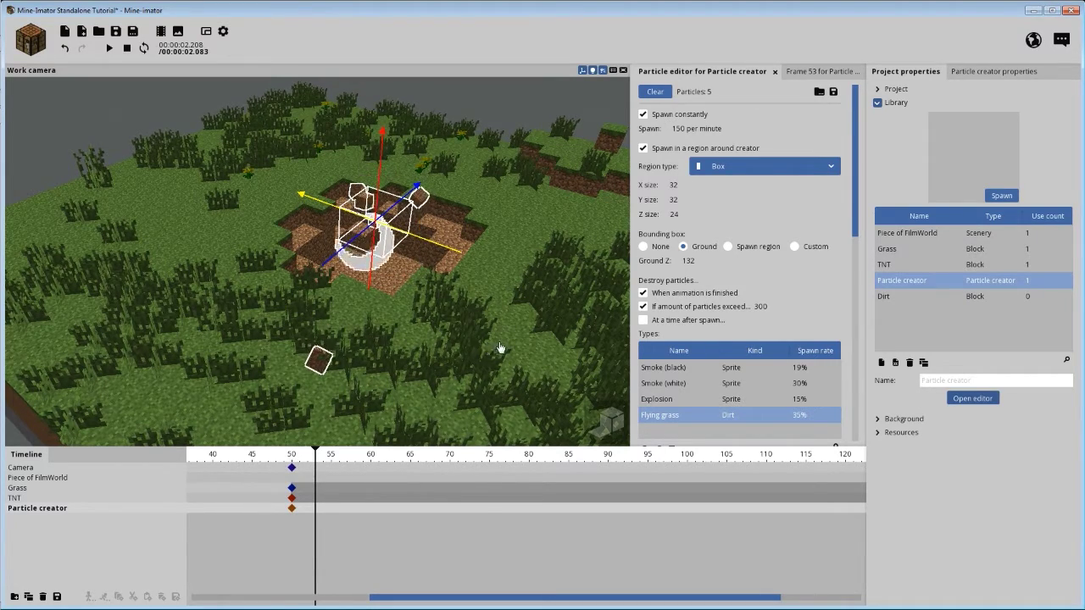
scroll(487, 349, "up", 5)
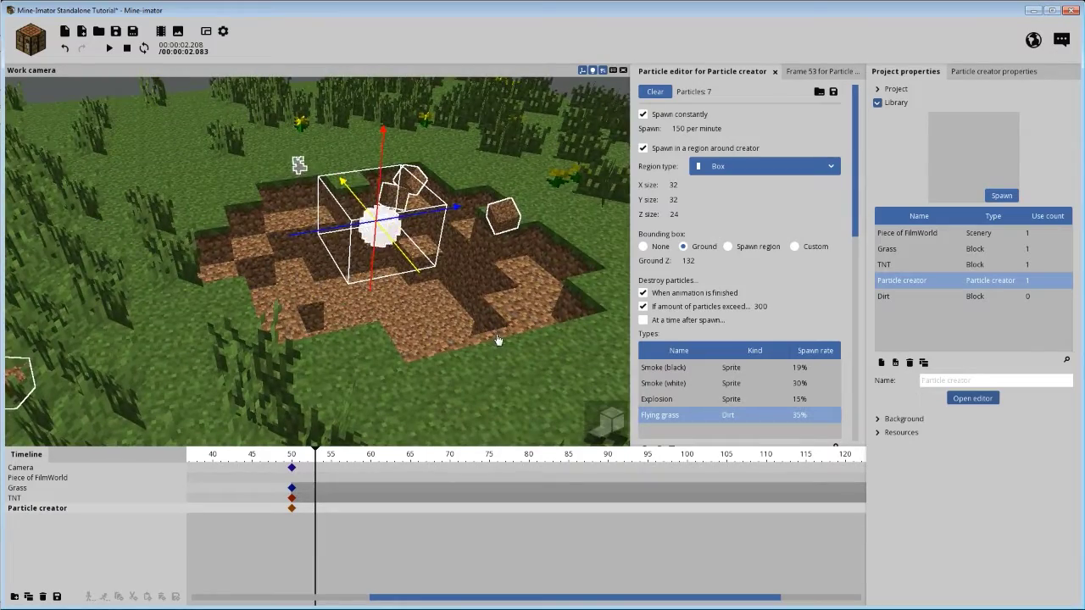
left_click_drag(510, 344, 579, 314)
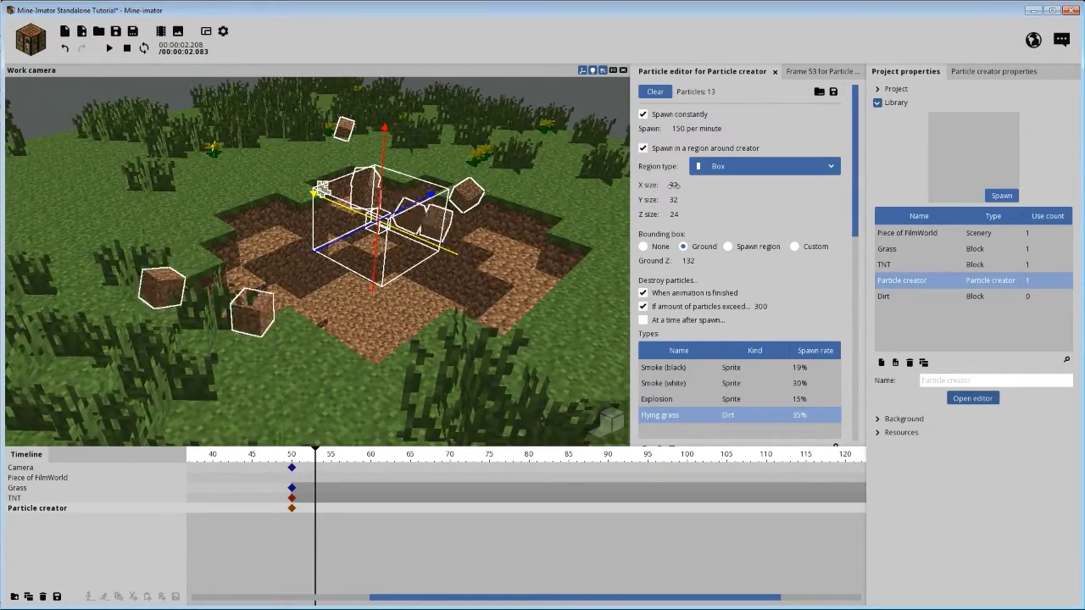
Enlarge the box spawn region to an X size of 60 and a Y size of 80.
left_click_drag(683, 184, 708, 189)
left_click(684, 186)
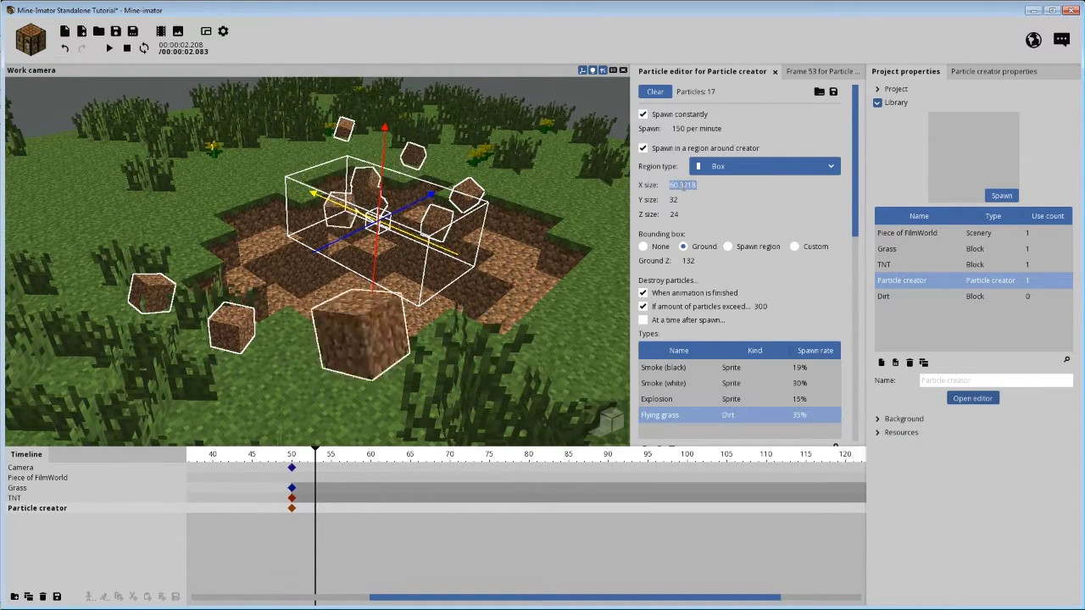
type("60")
left_click_drag(678, 199, 732, 200)
left_click_drag(542, 212, 475, 254)
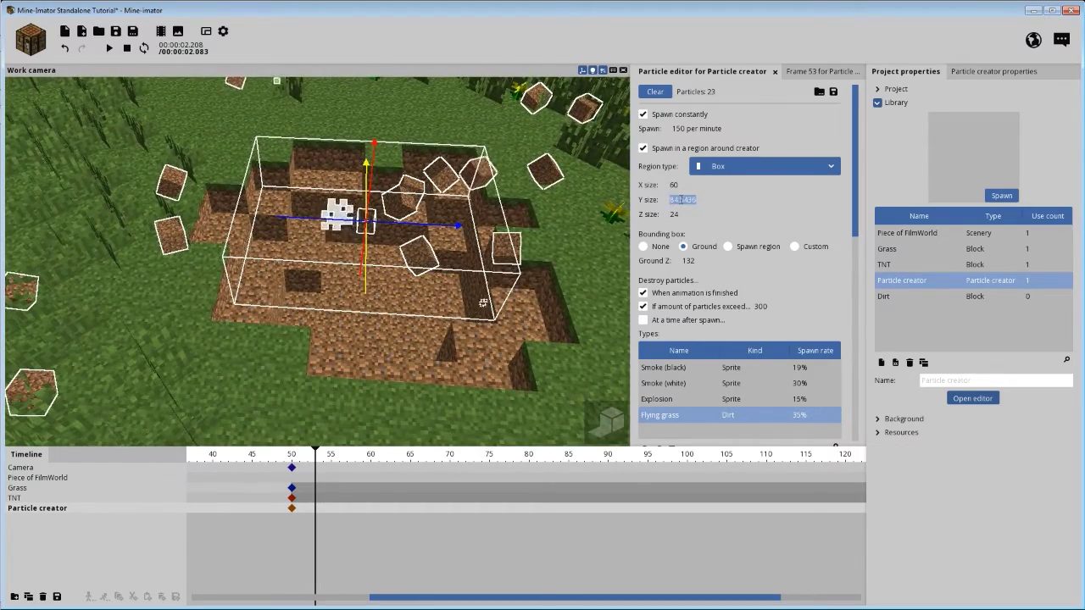
type("80")
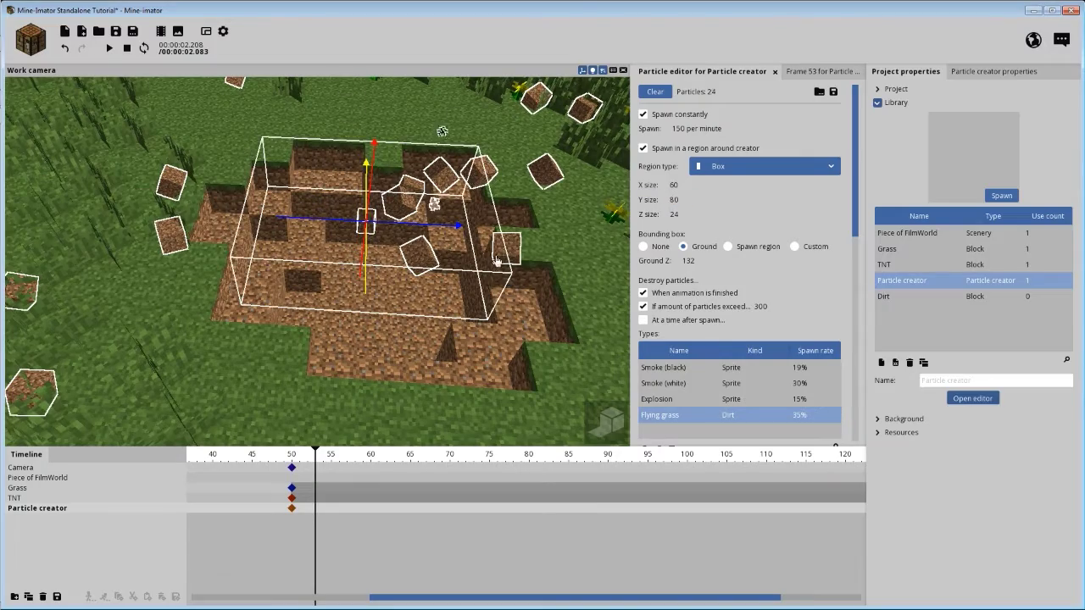
Turn off constant spawning, spawn test bursts from the enlarged region, and clear the particles.
left_click_drag(493, 264, 542, 193)
scroll(542, 194, "down", 3)
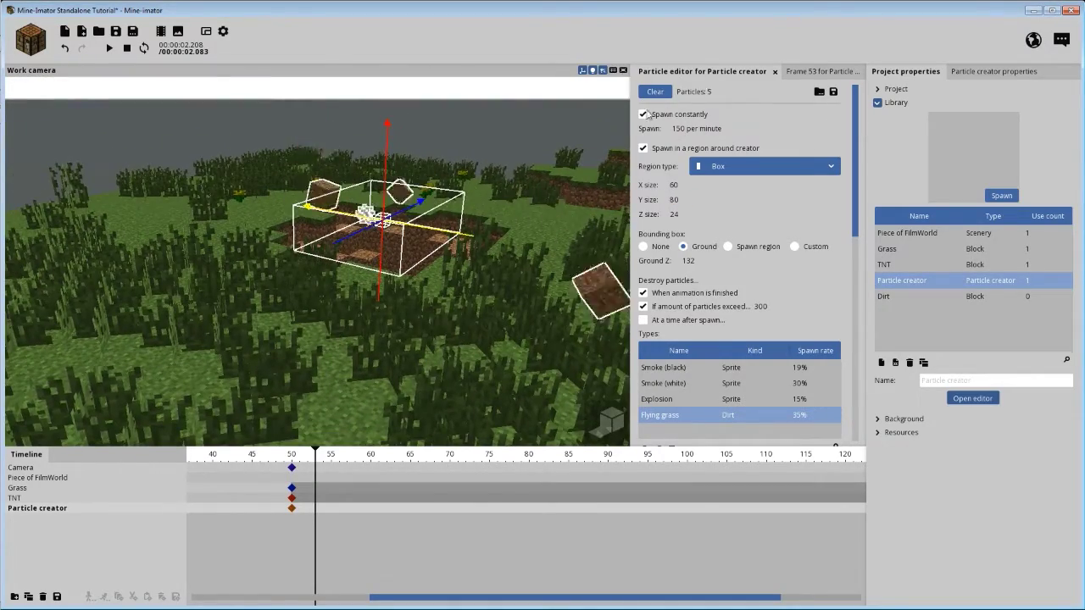
left_click(642, 114)
left_click(655, 92)
left_click_drag(441, 271, 402, 307)
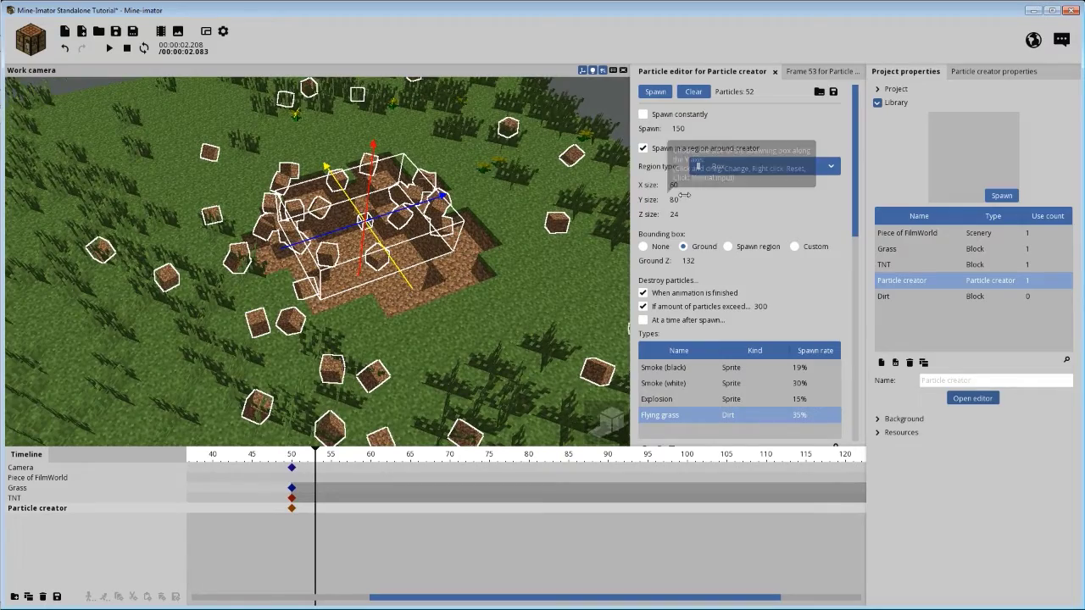
left_click(687, 93)
left_click(657, 95)
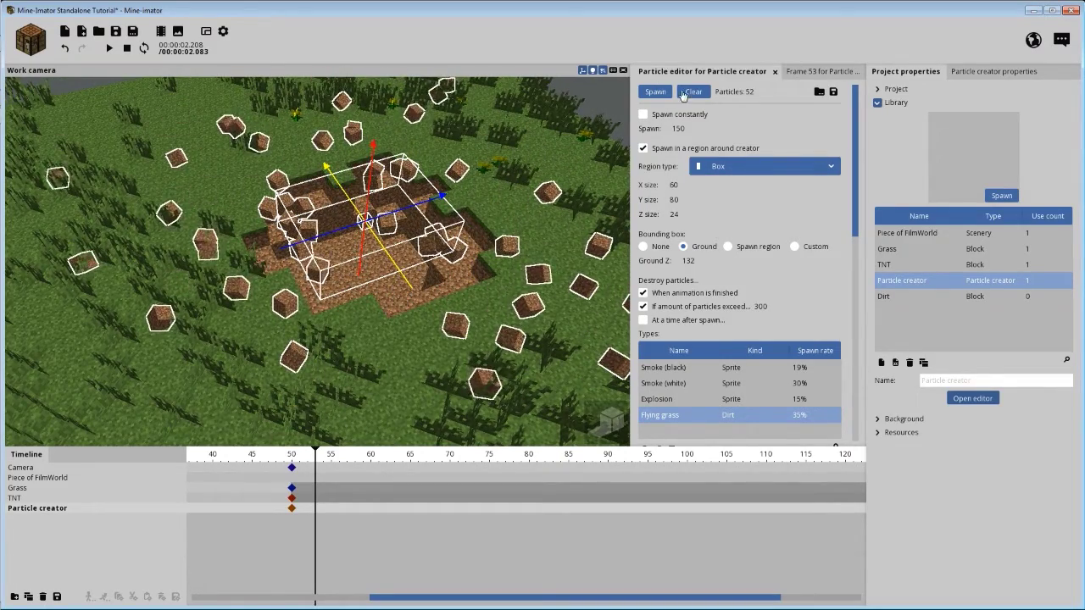
left_click(693, 93)
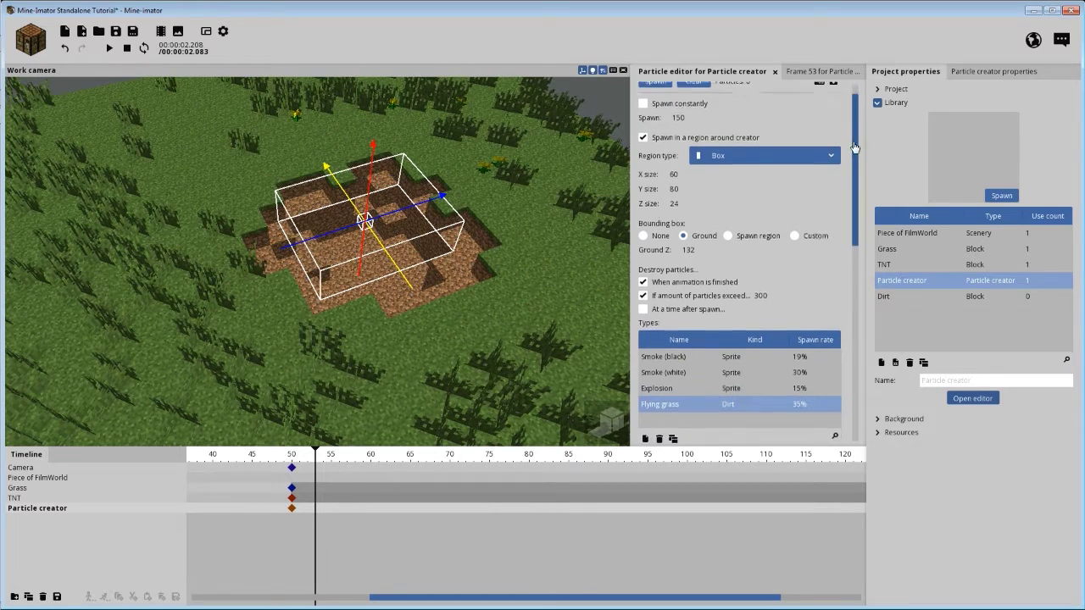
Review the Flying grass speed settings and spawn another burst to examine the particle spread.
left_click_drag(856, 137, 859, 278)
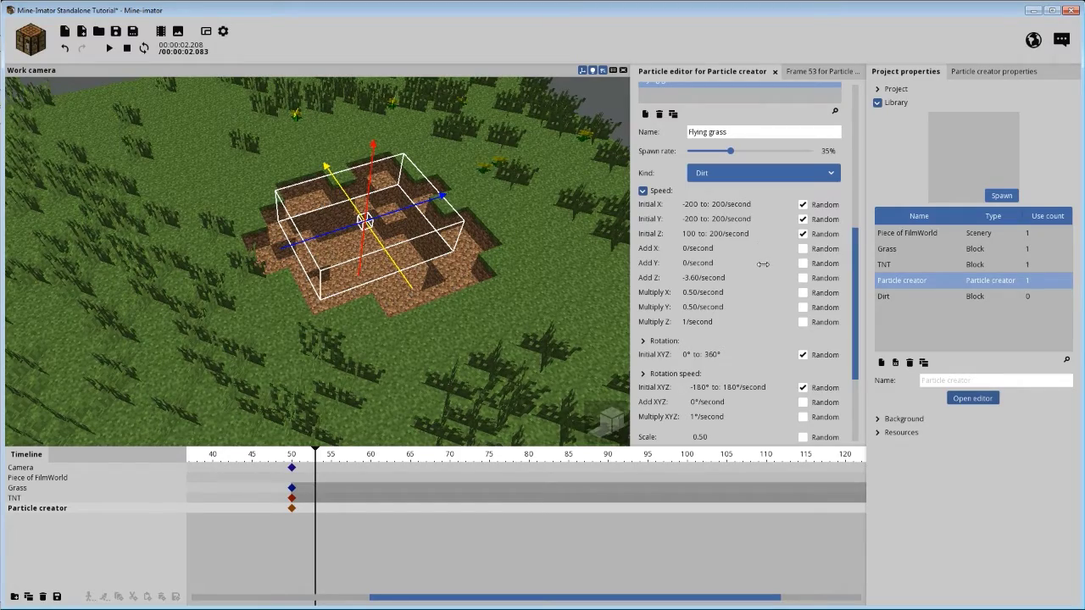
scroll(778, 275, "up", 5)
left_click(656, 92)
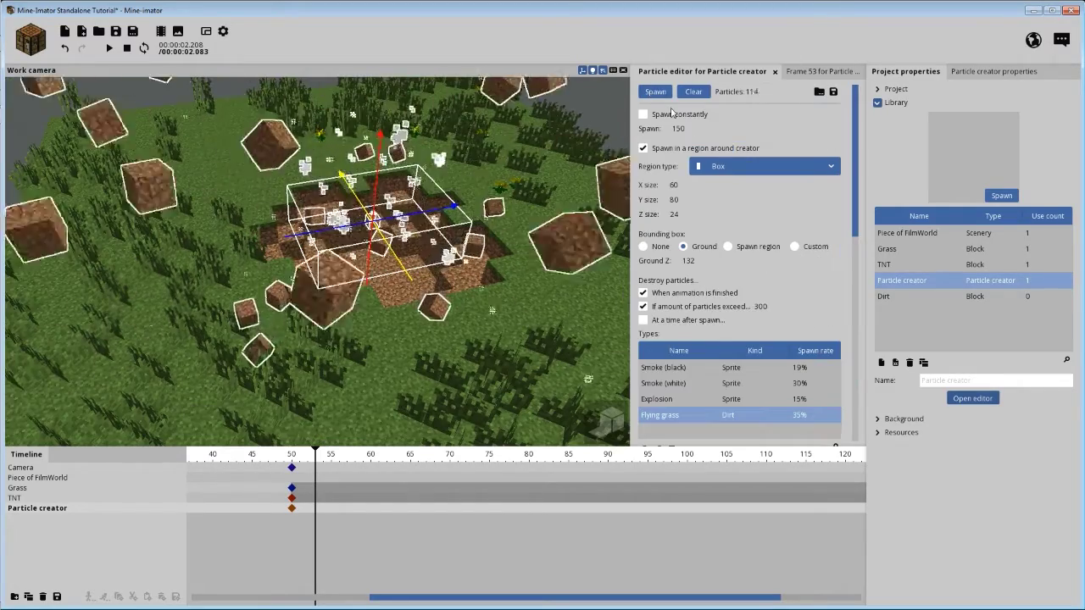
left_click_drag(569, 194, 486, 178)
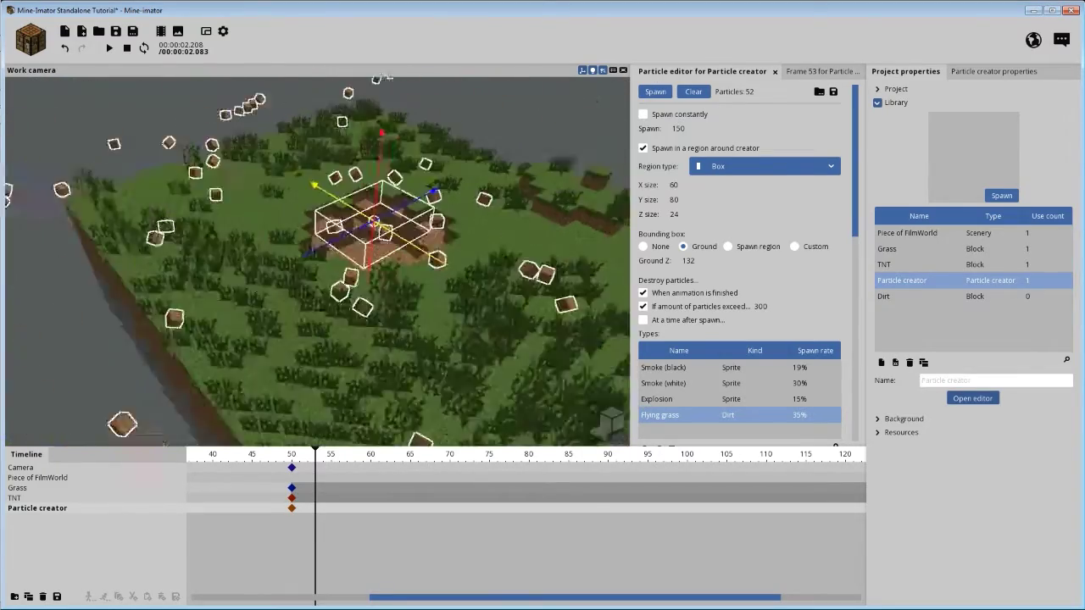
Set the Flying grass particles' Multiply X and Multiply Y speeds to 0.60 per second.
left_click_drag(857, 125, 876, 283)
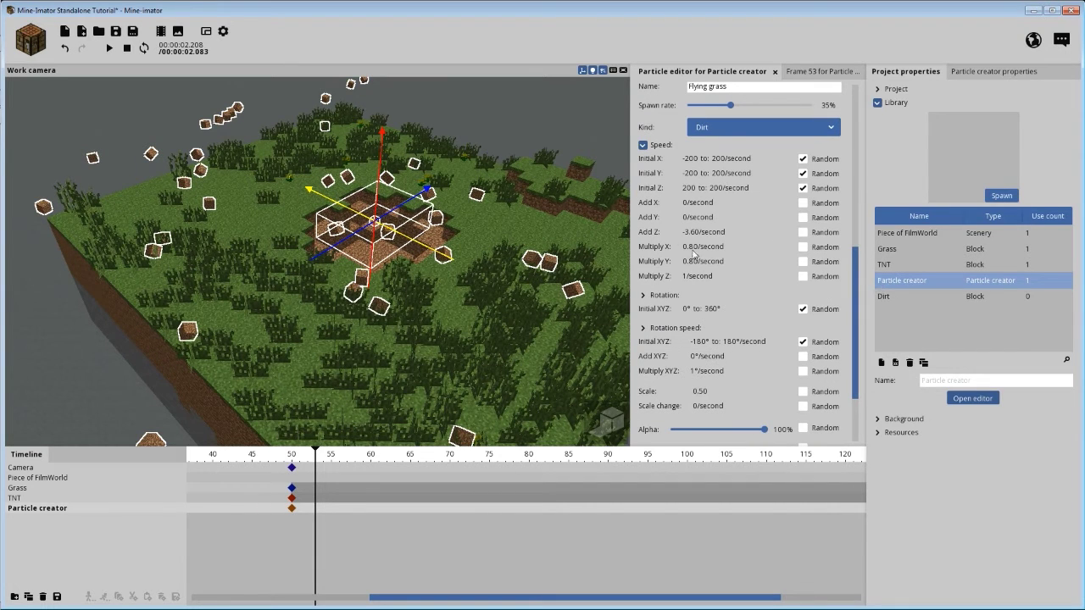
left_click(690, 247)
type("0")
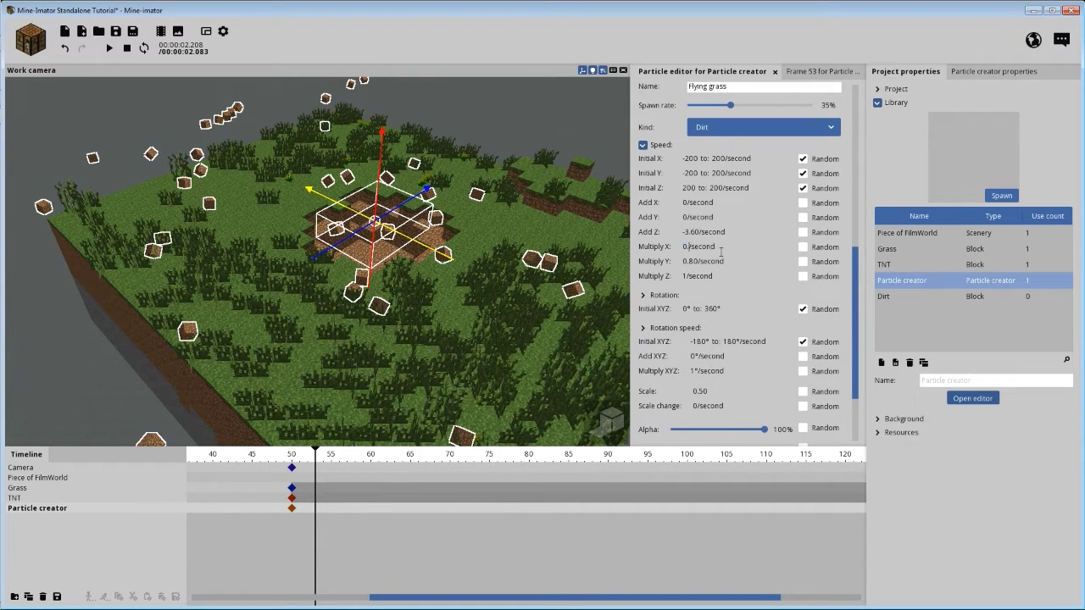
left_click(698, 261)
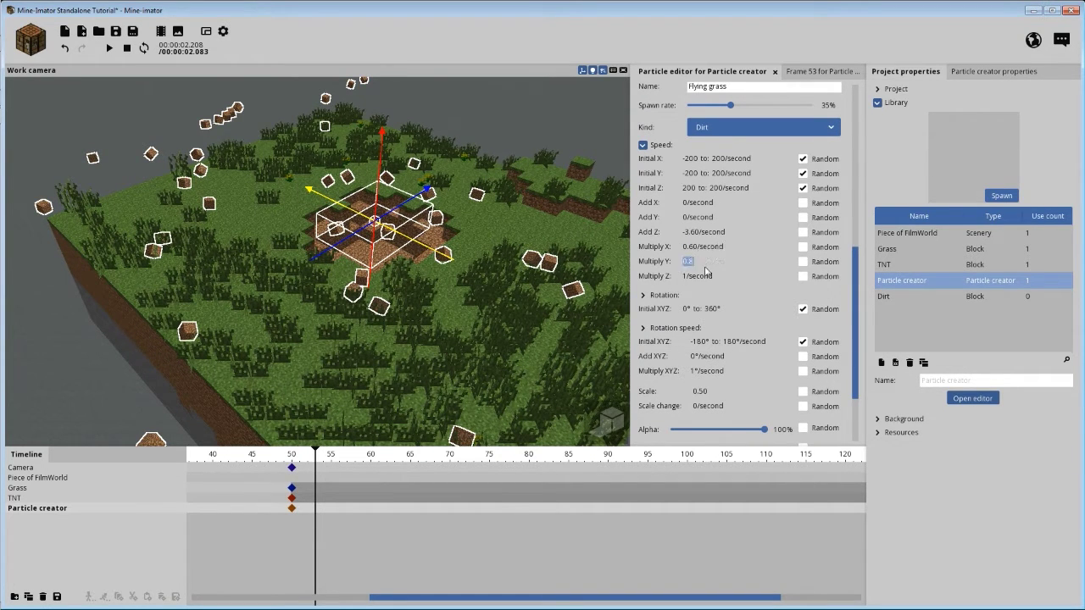
type("0")
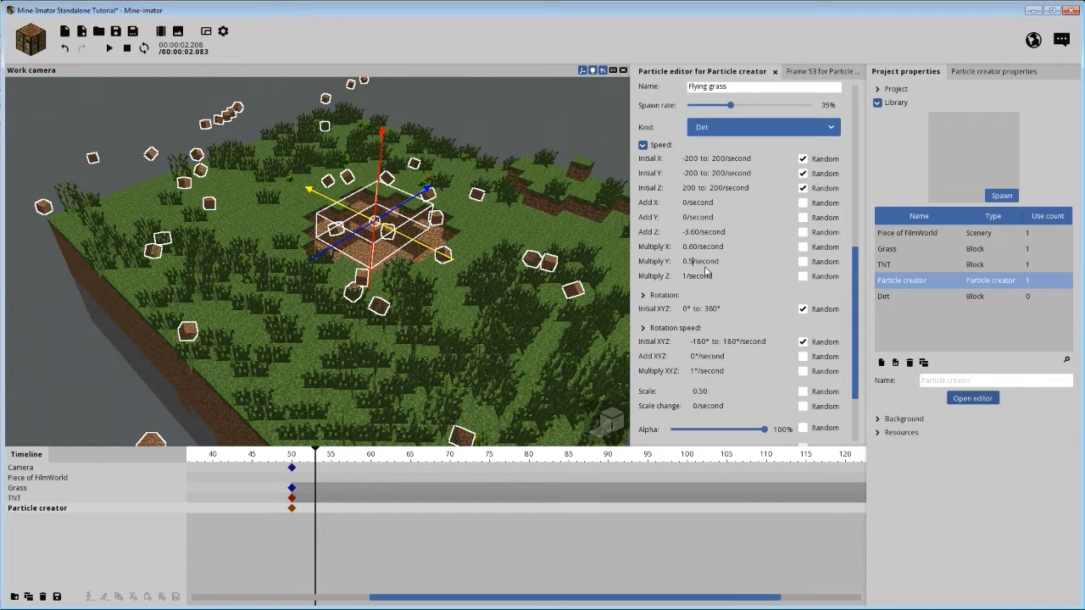
Spawn a test burst with the stronger slowdown and examine how the dirt scatters around the pit from several angles.
scroll(860, 267, "up", 10)
left_click(655, 91)
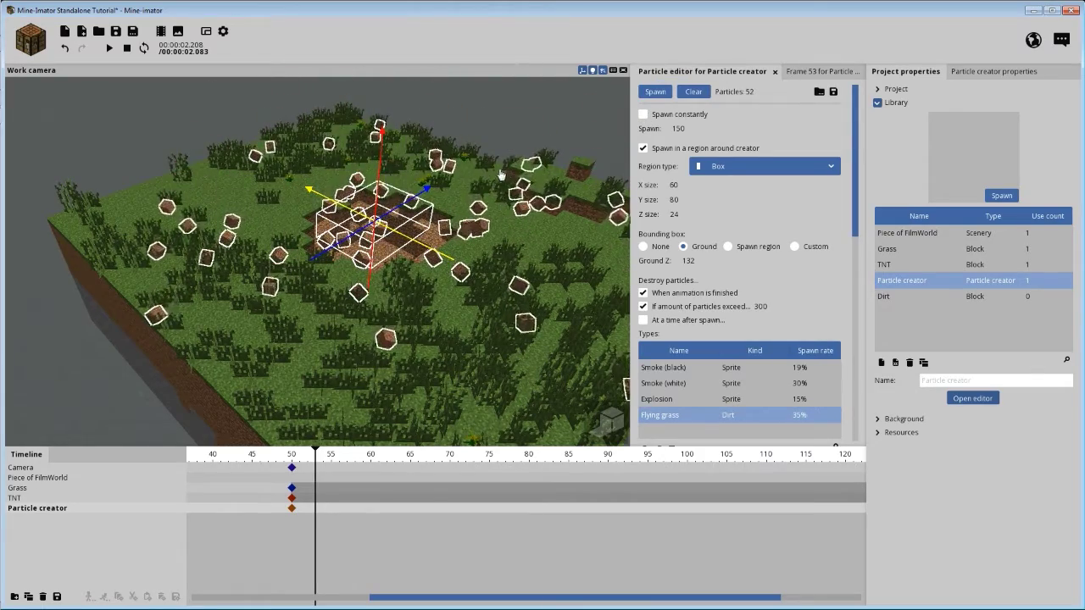
left_click_drag(494, 175, 246, 246)
scroll(475, 209, "up", 3)
scroll(693, 277, "down", 8)
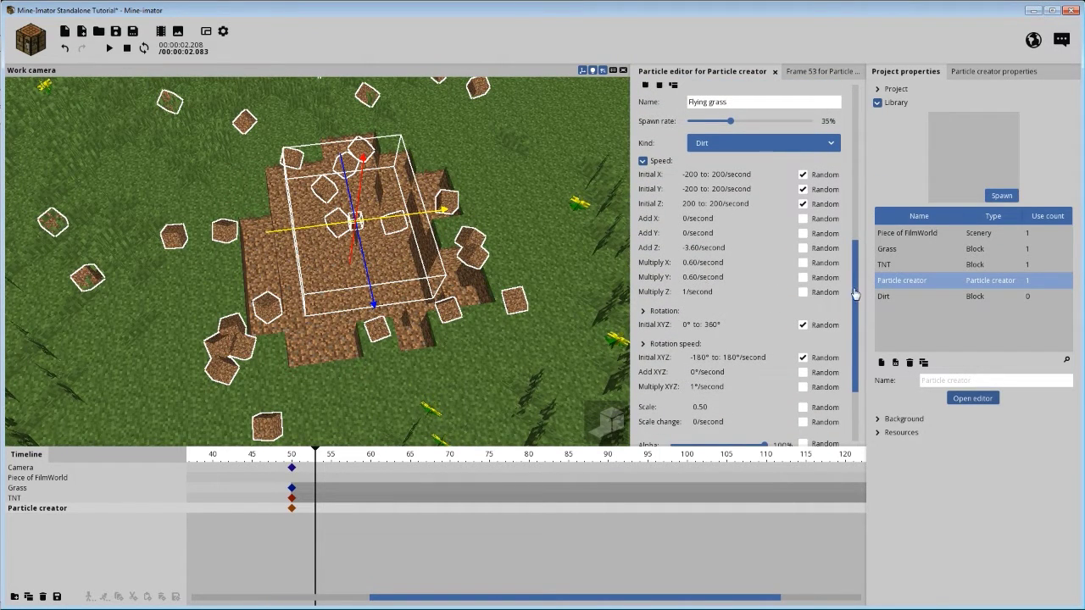
left_click_drag(855, 294, 840, 125)
left_click_drag(490, 208, 395, 257)
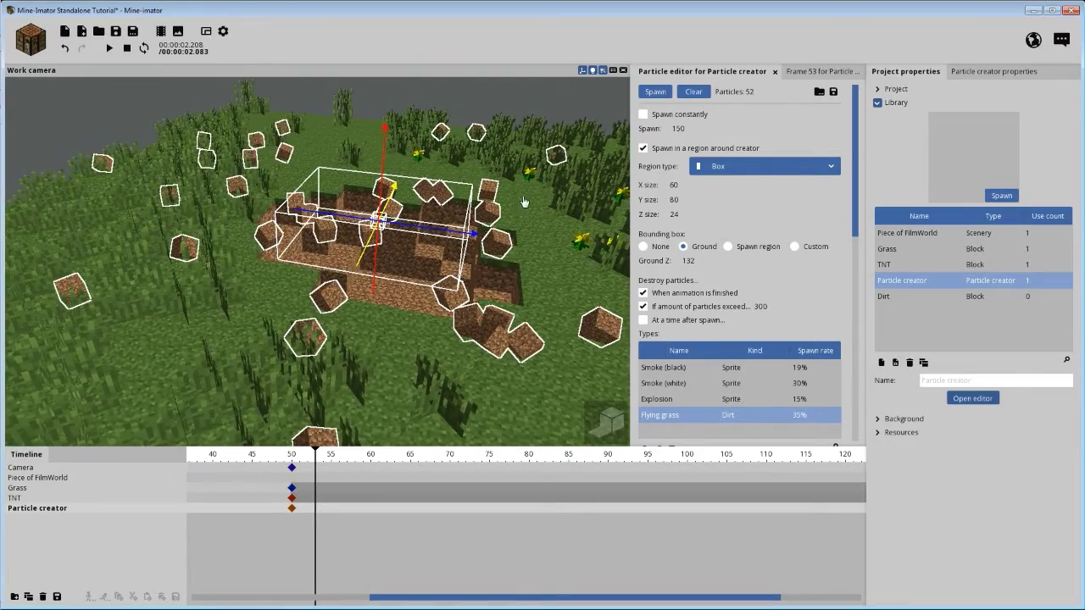
left_click_drag(524, 186, 415, 235)
middle_click_drag(483, 214, 508, 212)
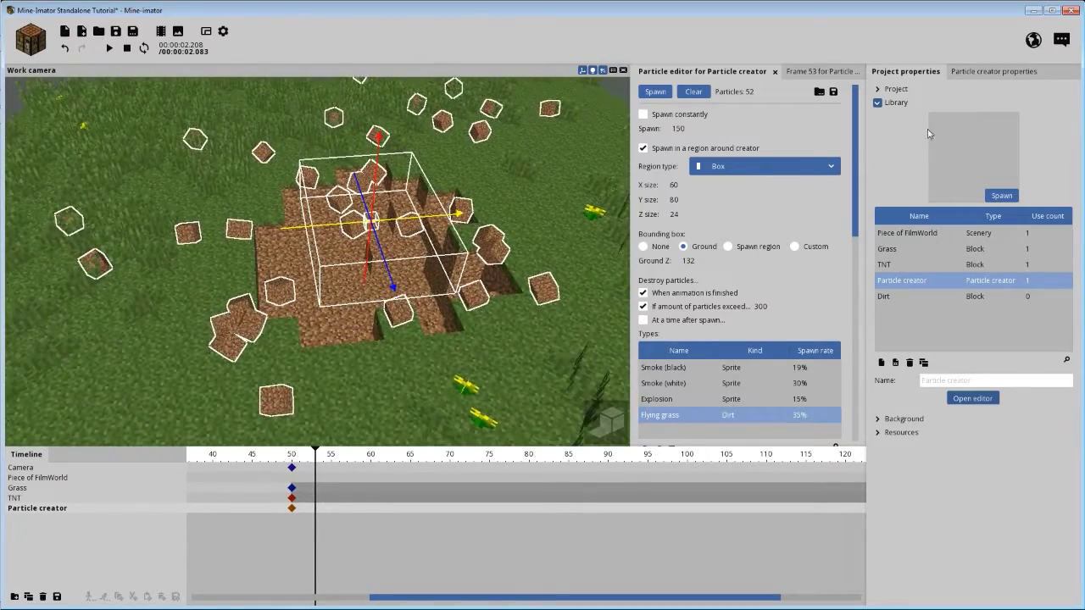
Set the minimum Initial X and Initial Y speeds of the Flying grass particles to -250.
left_click_drag(857, 120, 812, 274)
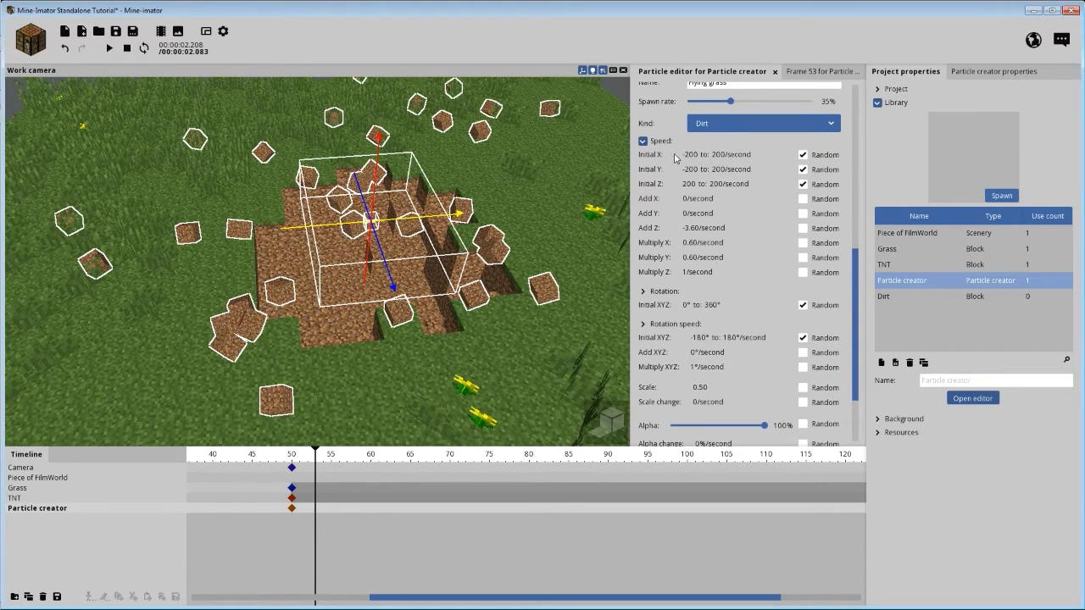
middle_click_drag(552, 211, 517, 214)
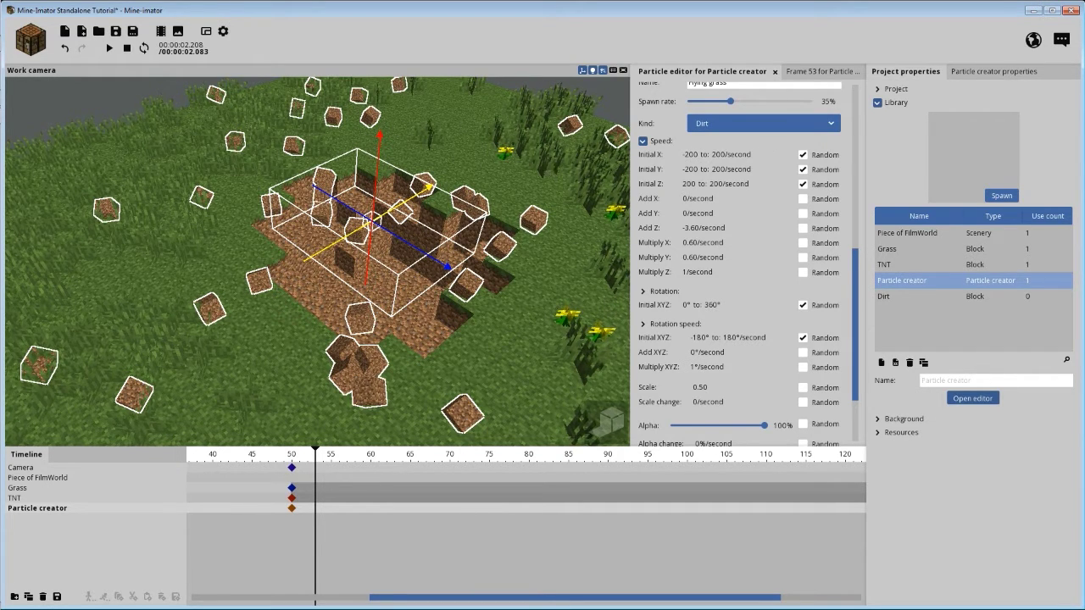
left_click_drag(318, 263, 537, 227)
scroll(537, 227, "down", 2)
left_click_drag(487, 181, 583, 256)
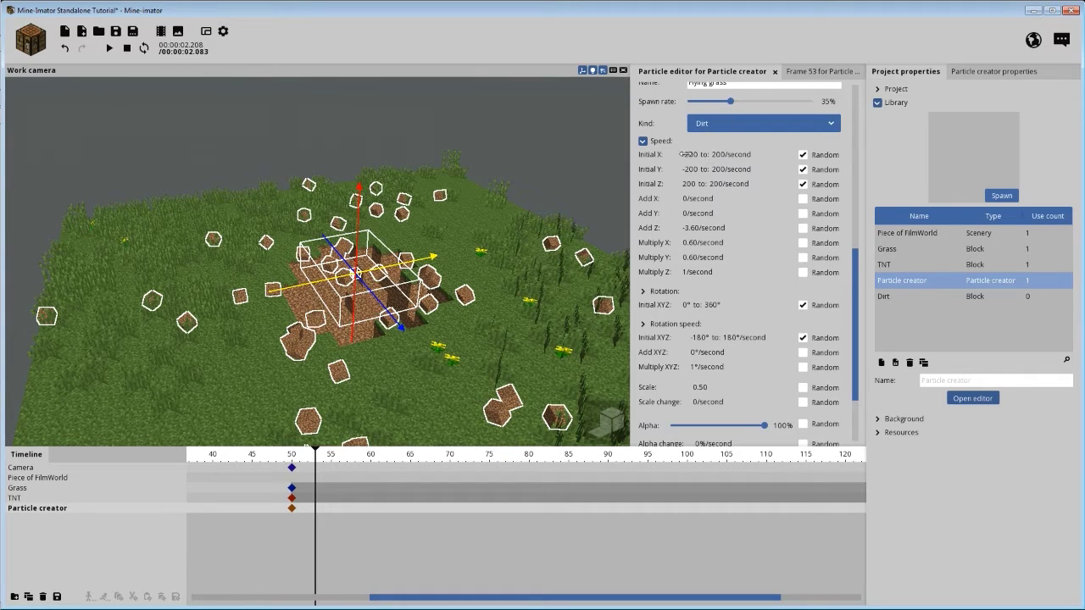
mouse_move(685, 156)
left_mouse_down()
mouse_move(675, 158)
mouse_move(690, 155)
left_mouse_up()
left_click(693, 155)
type("-250")
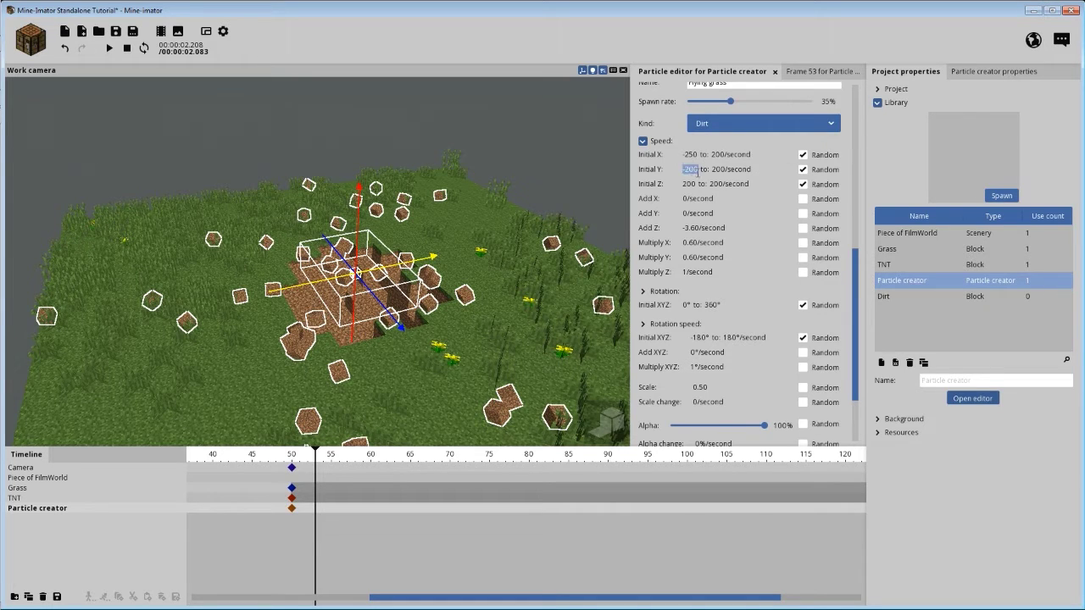
type("-250")
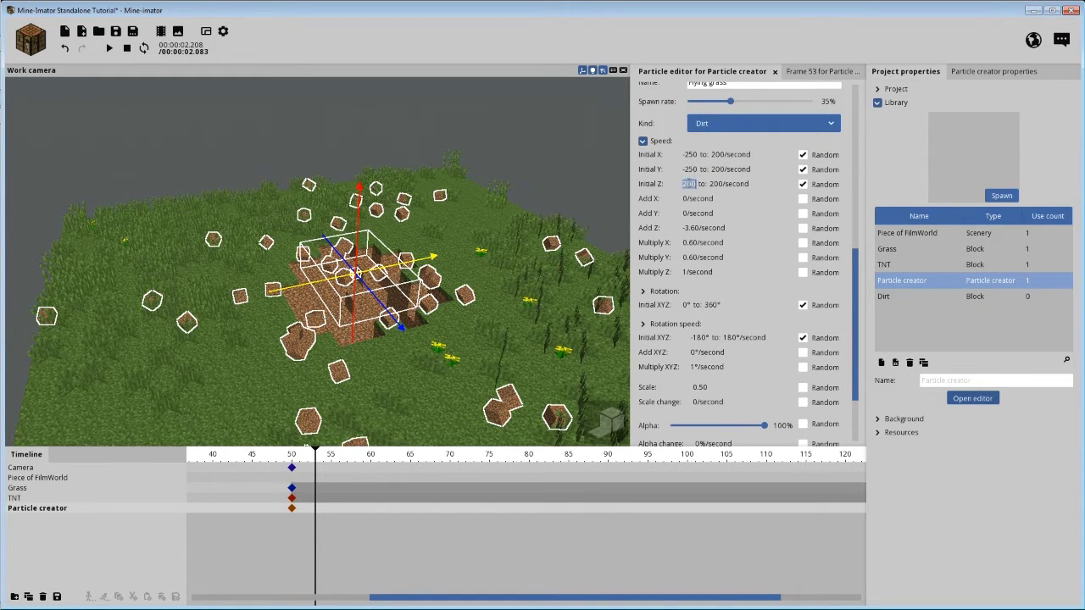
type("250")
Spawn a fresh burst with the new minimum speeds and examine where the dirt lands.
scroll(742, 200, "up", 10)
left_click(666, 90)
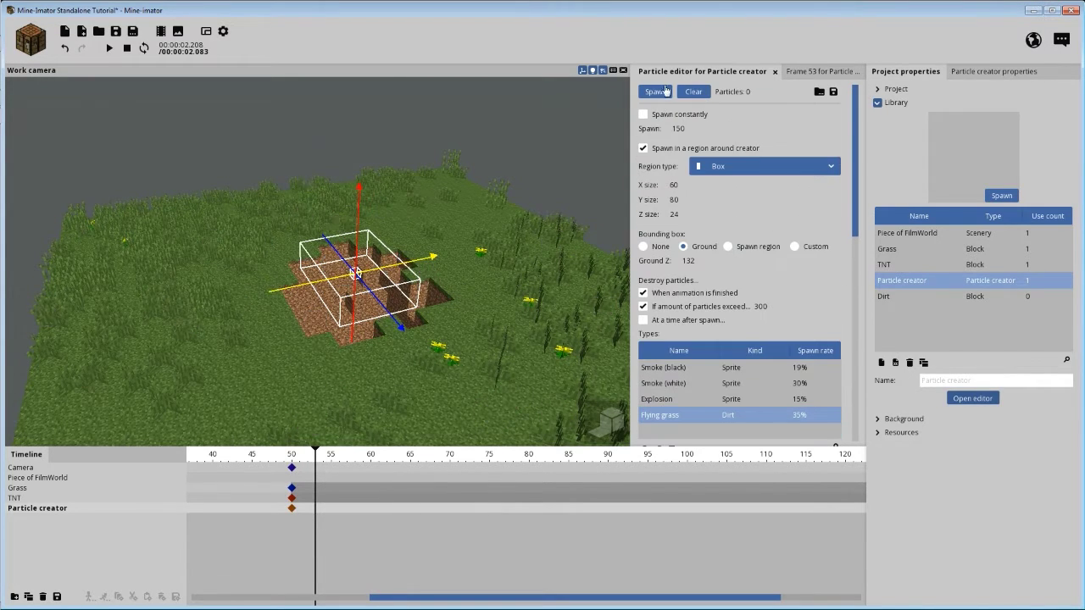
left_click(665, 90)
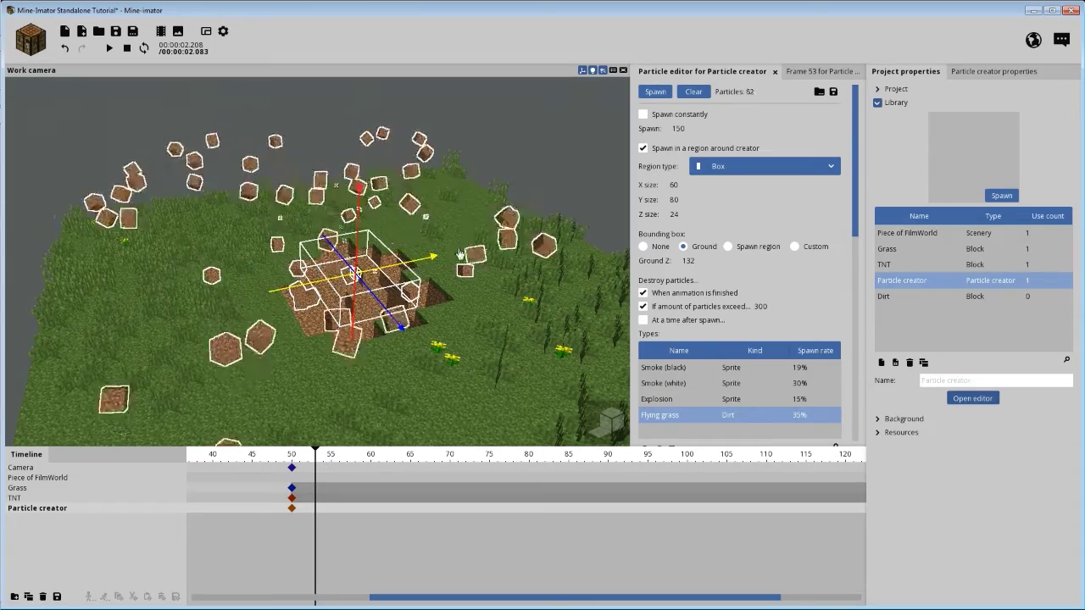
left_click_drag(459, 251, 500, 233)
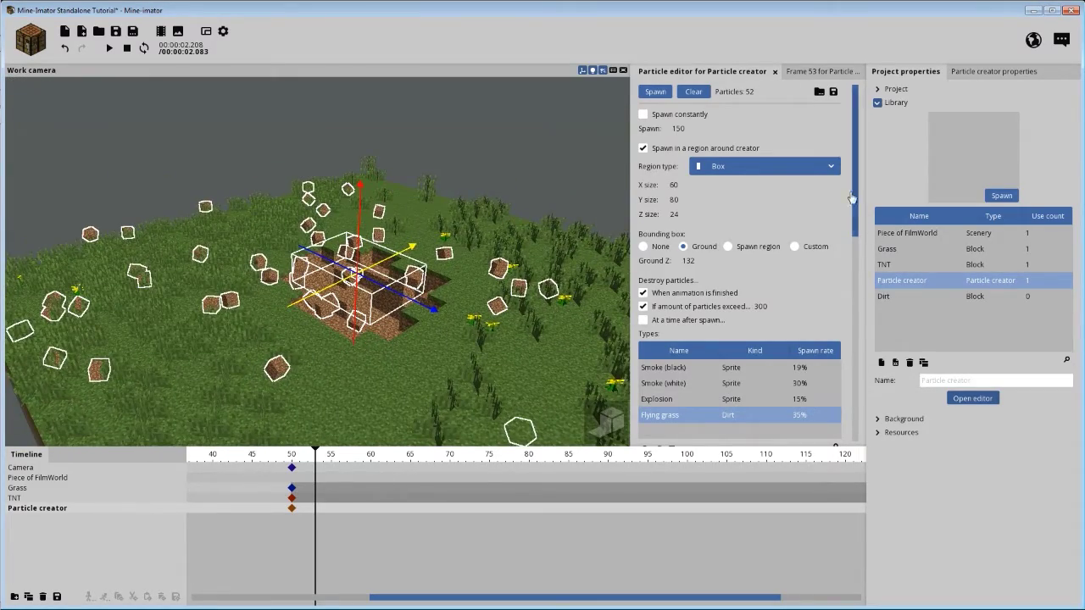
Try a minimum Initial X speed of -300 for Flying grass, then restore it to -250.
scroll(712, 195, "down", 5)
left_click(689, 177)
type("-3")
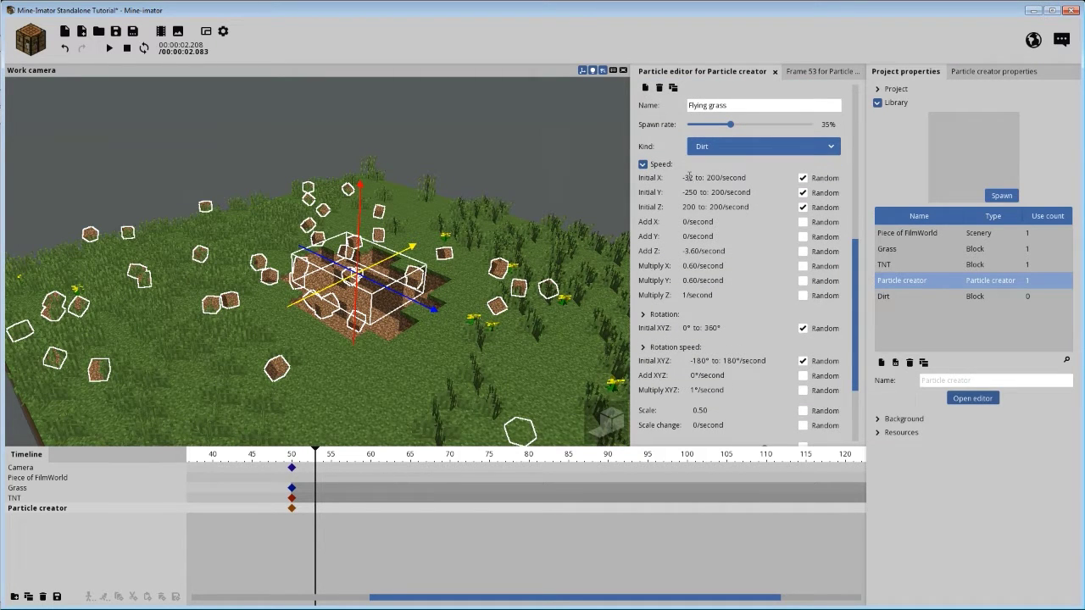
type("00")
left_click(691, 193)
left_click(691, 178)
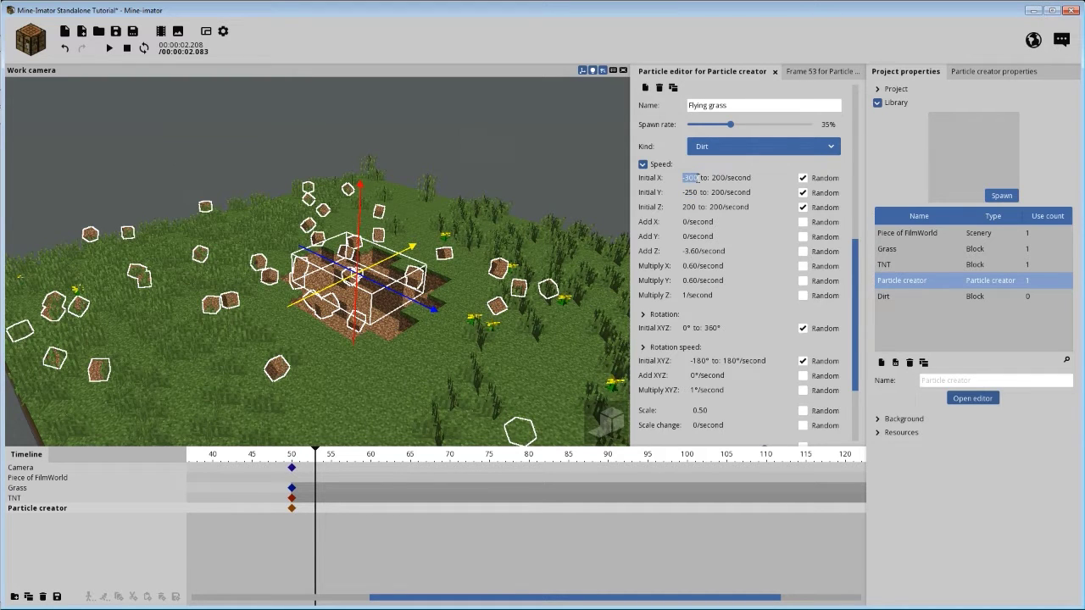
type("-250")
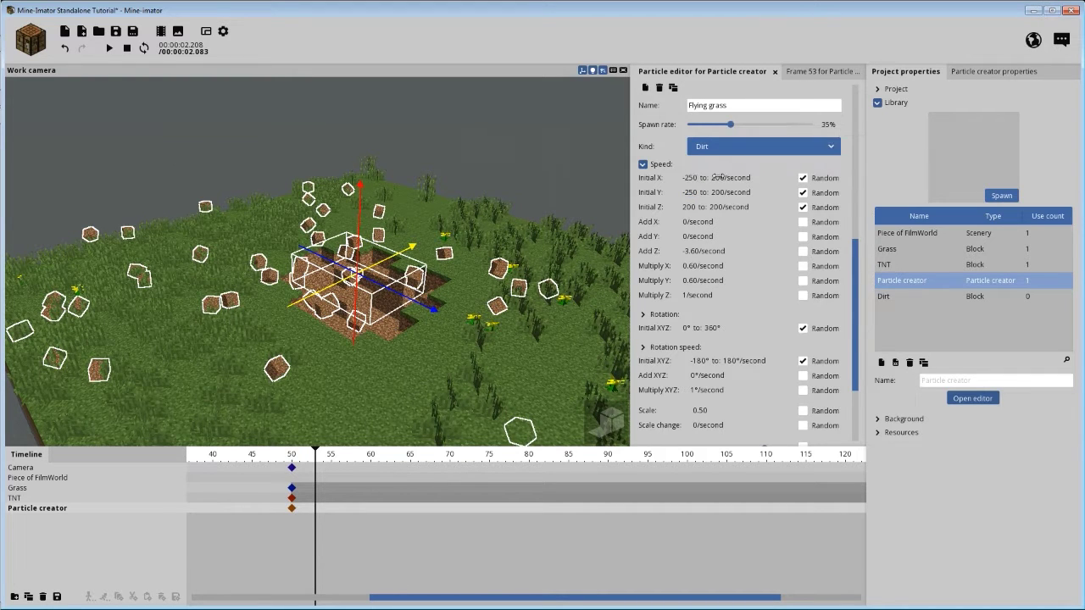
Set the maximum Initial X and Initial Y speeds of the Flying grass particles to 250 per second.
left_click_drag(719, 177, 755, 180)
left_click(738, 175)
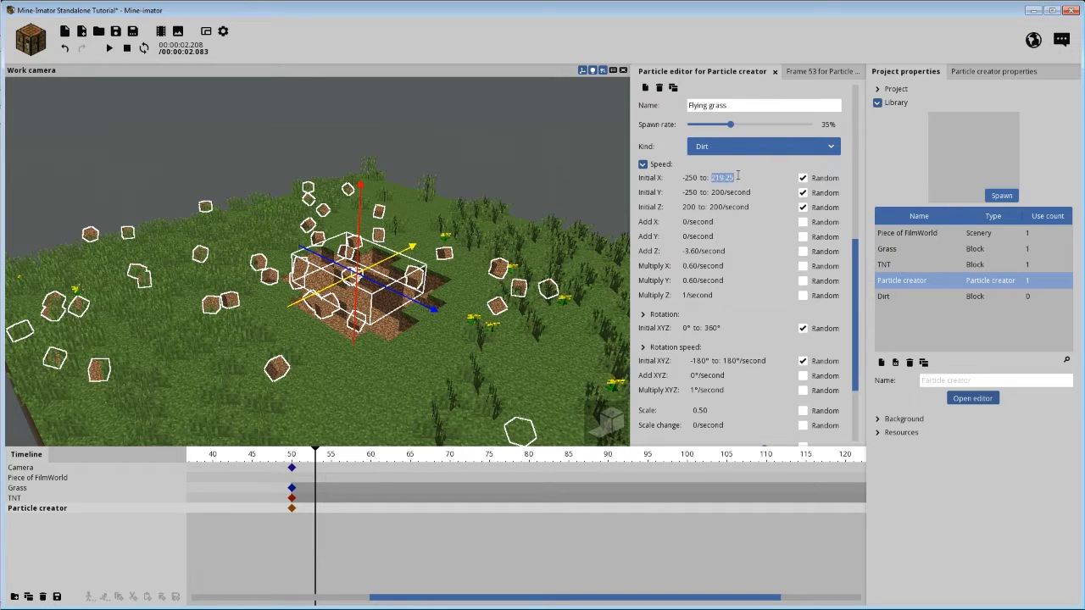
type("250/second")
left_click(727, 193)
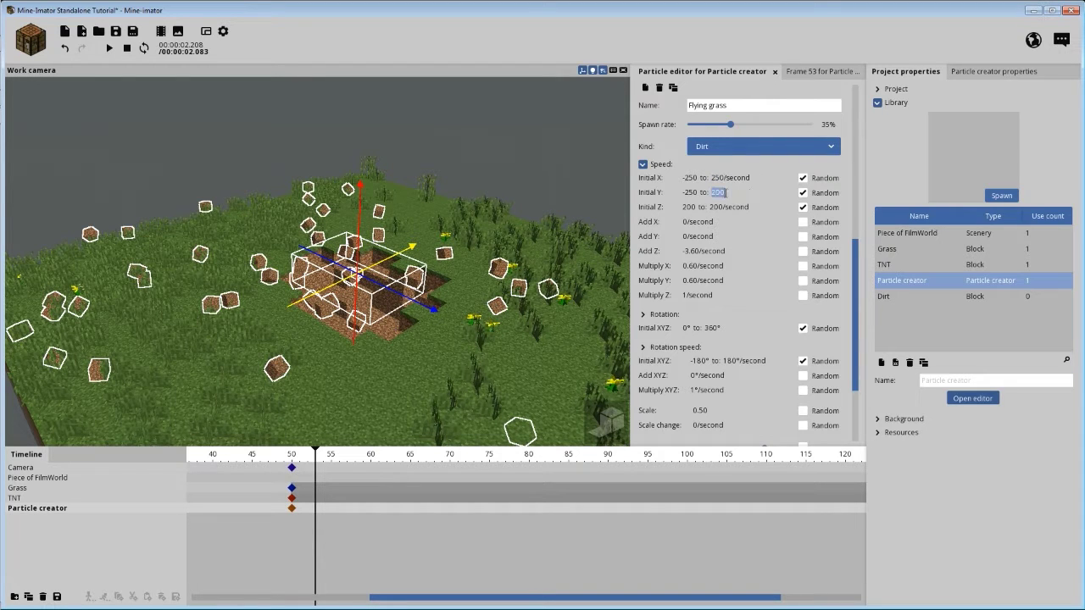
type("250/second")
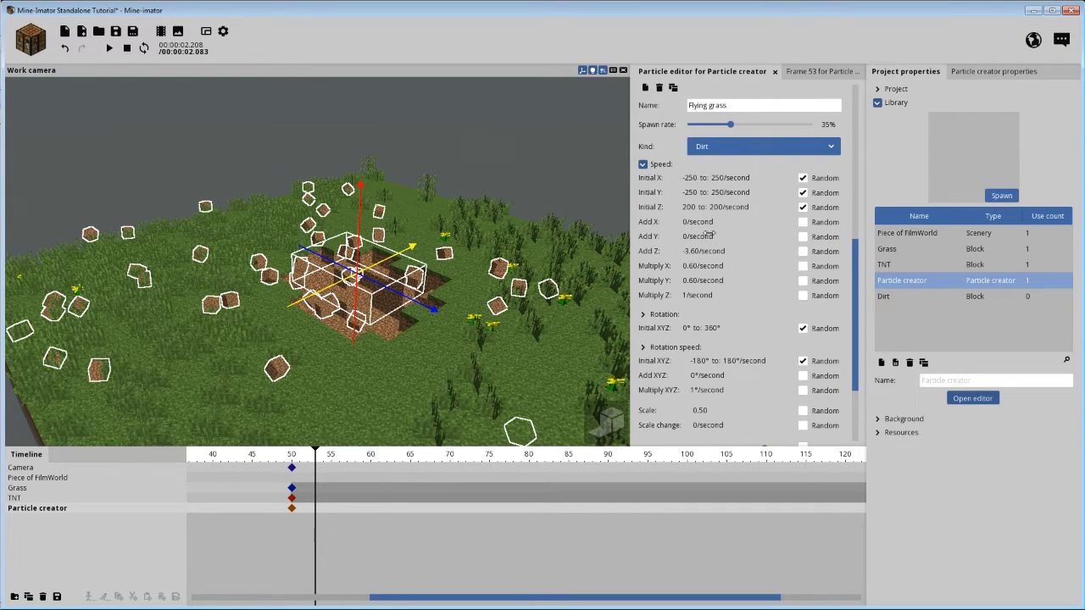
Clear the old particles, spawn a burst with the symmetric speed range, and examine its spread over the terrain.
left_click_drag(858, 257, 854, 95)
left_click(702, 90)
left_click(661, 96)
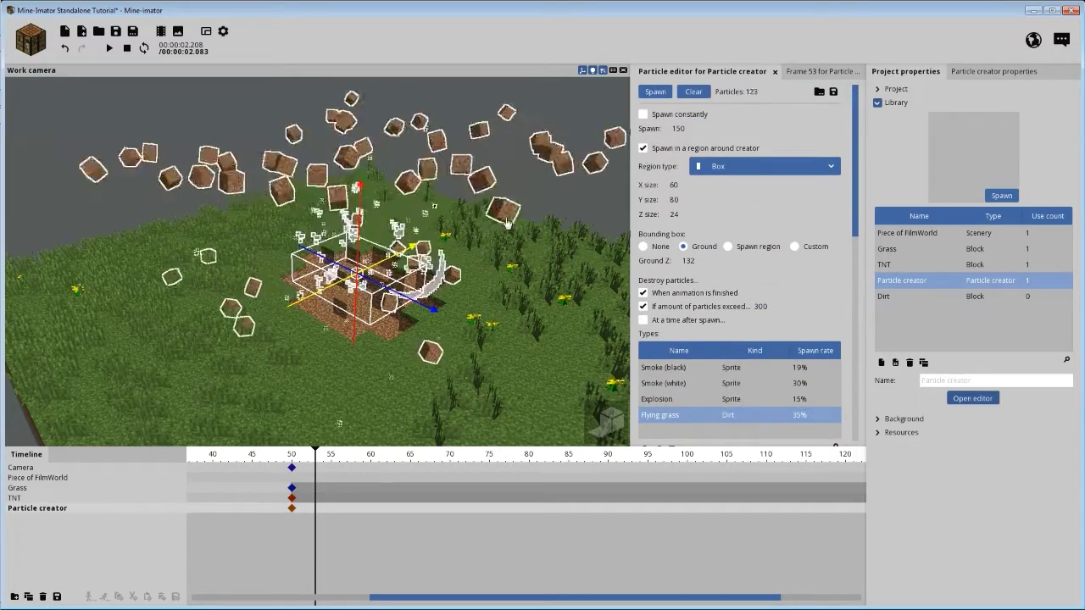
mouse_move(486, 232)
left_mouse_down()
mouse_move(401, 334)
mouse_move(479, 254)
mouse_move(486, 233)
left_mouse_up()
scroll(486, 233, "down", 2)
middle_click_drag(486, 232, 486, 232)
left_click_drag(529, 167, 495, 167)
scroll(519, 171, "up", 3)
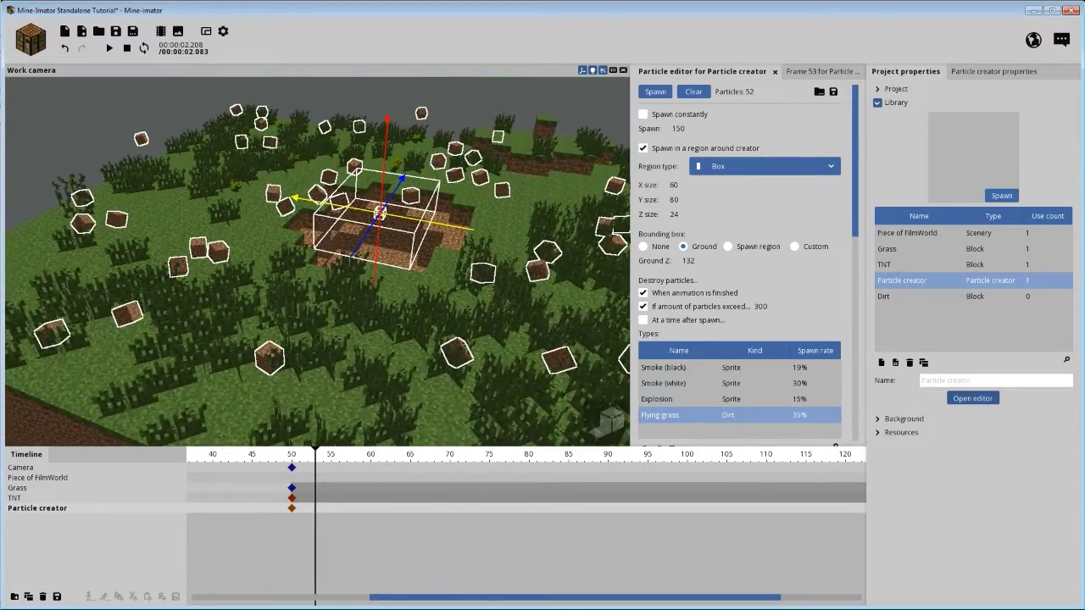
middle_click_drag(486, 232, 485, 232)
Review the Flying grass speed settings and inspect the landed dirt from different sides of the scenery.
left_click_drag(856, 152, 854, 299)
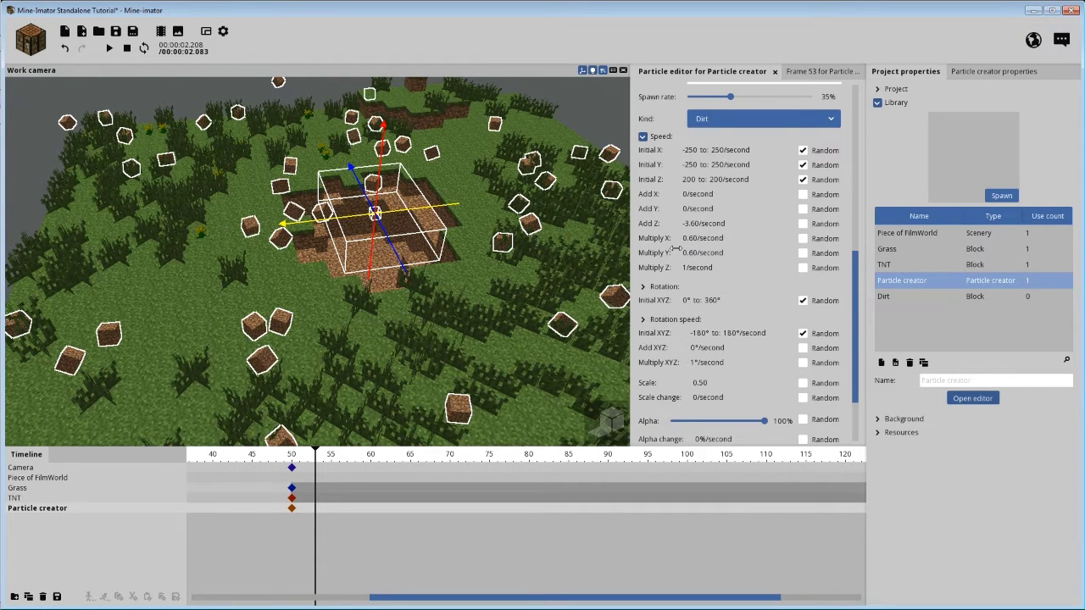
left_click_drag(854, 270, 865, 82)
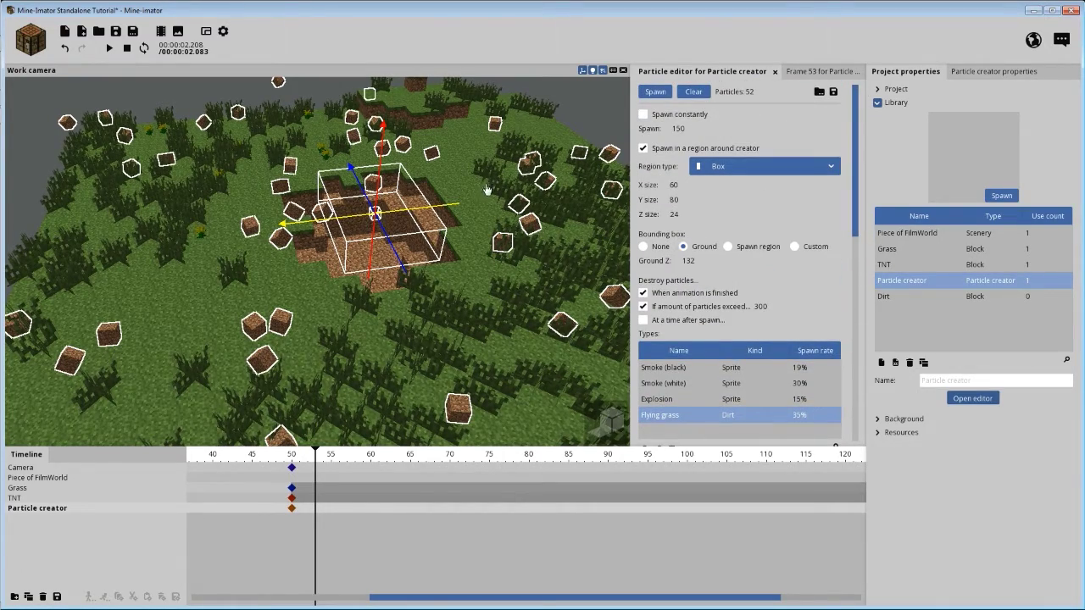
left_click_drag(488, 188, 412, 166)
right_click_drag(628, 191, 512, 185)
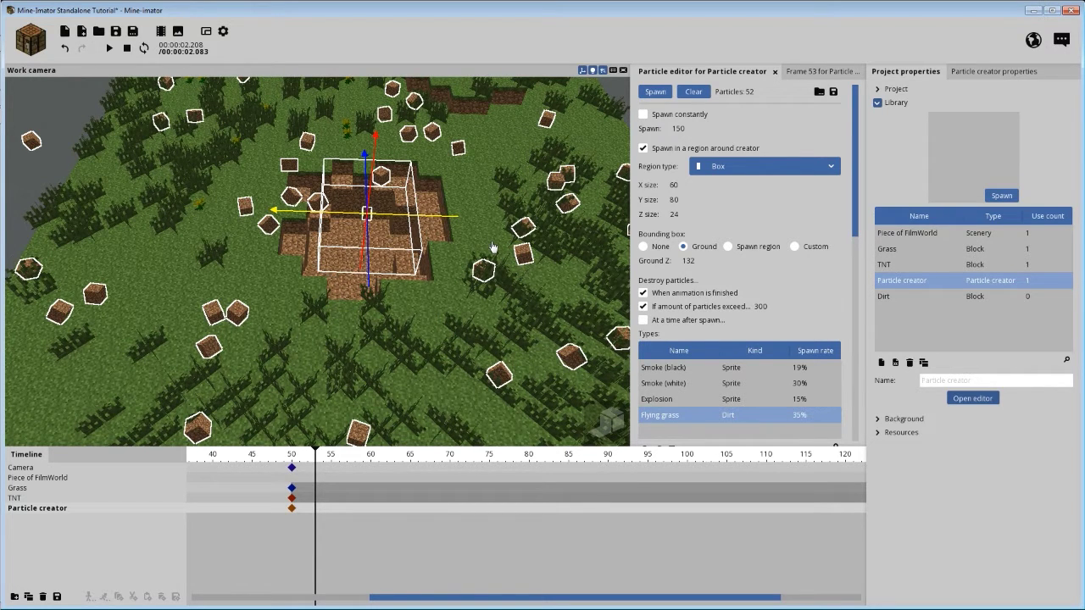
right_click_drag(511, 240, 532, 271)
scroll(482, 269, "down", 2)
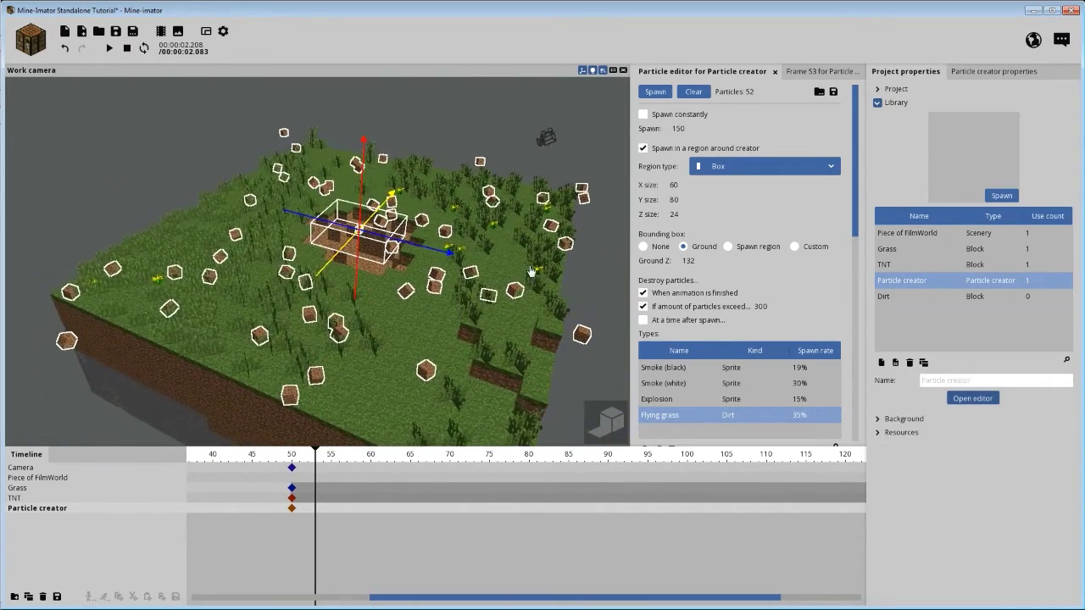
Deselect the particle creator, go to frame 47, and show an enlarged active camera view.
left_click(290, 542)
left_click(268, 454)
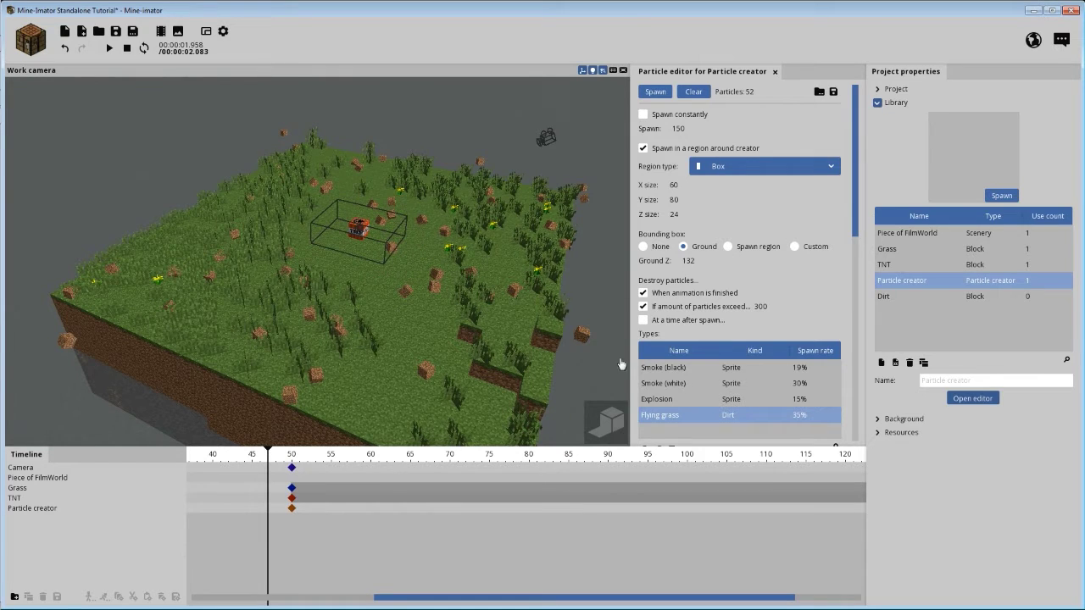
left_click(206, 31)
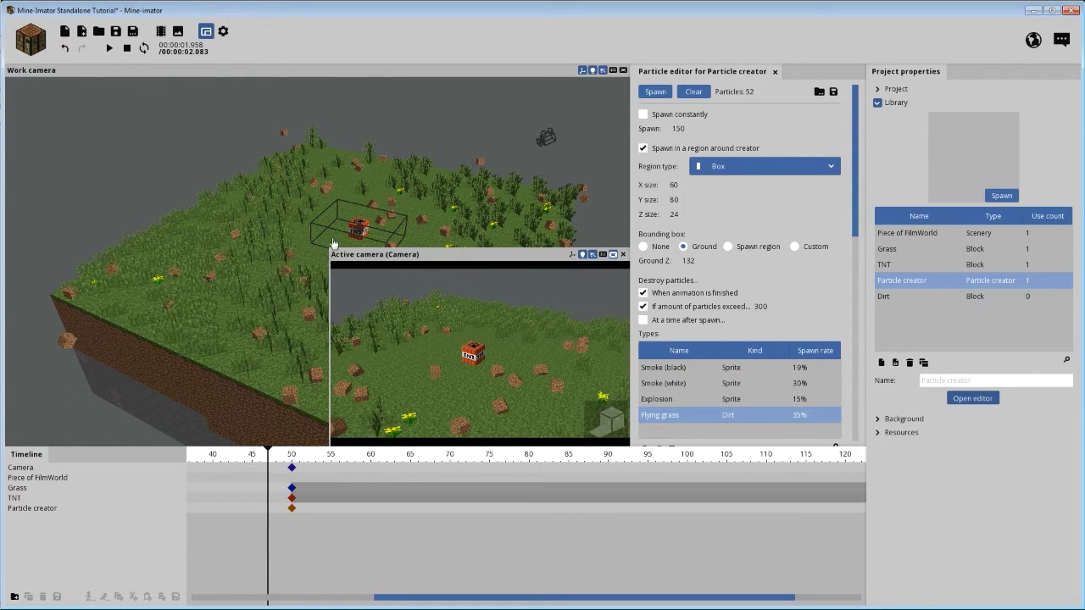
left_click_drag(333, 252, 102, 107)
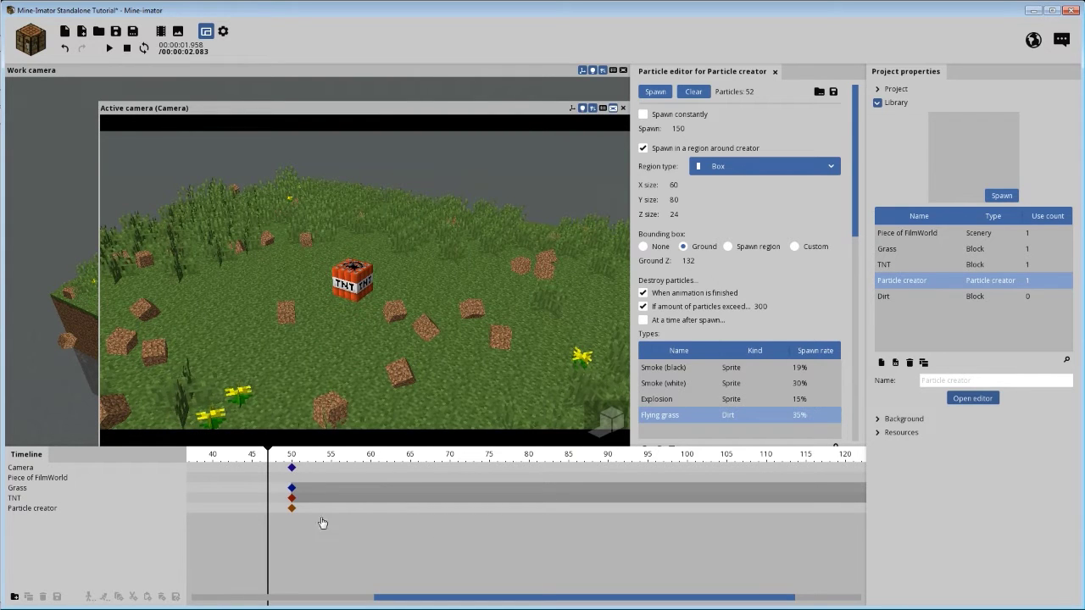
Move back to frame 39, clear the remaining particles, and switch the camera view to rendered quality.
left_click_drag(276, 454, 204, 456)
left_click(692, 93)
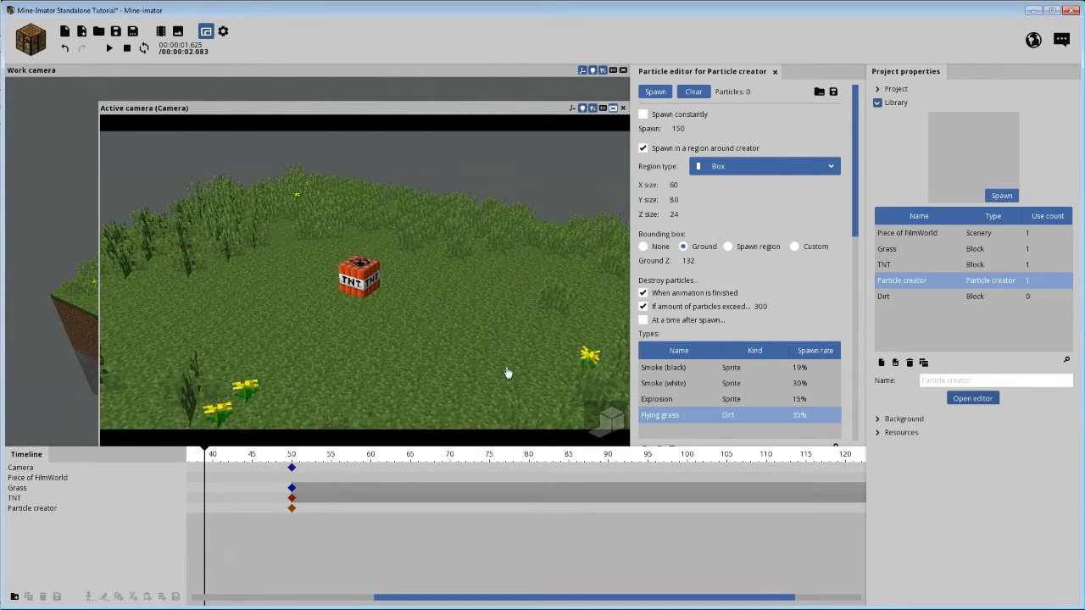
left_click(599, 422)
Play the explosion from frame 0 through the rendered camera, stop playback, then rewind to frame 24 and clear the particles.
left_click_drag(462, 599, 264, 600)
left_click(189, 498)
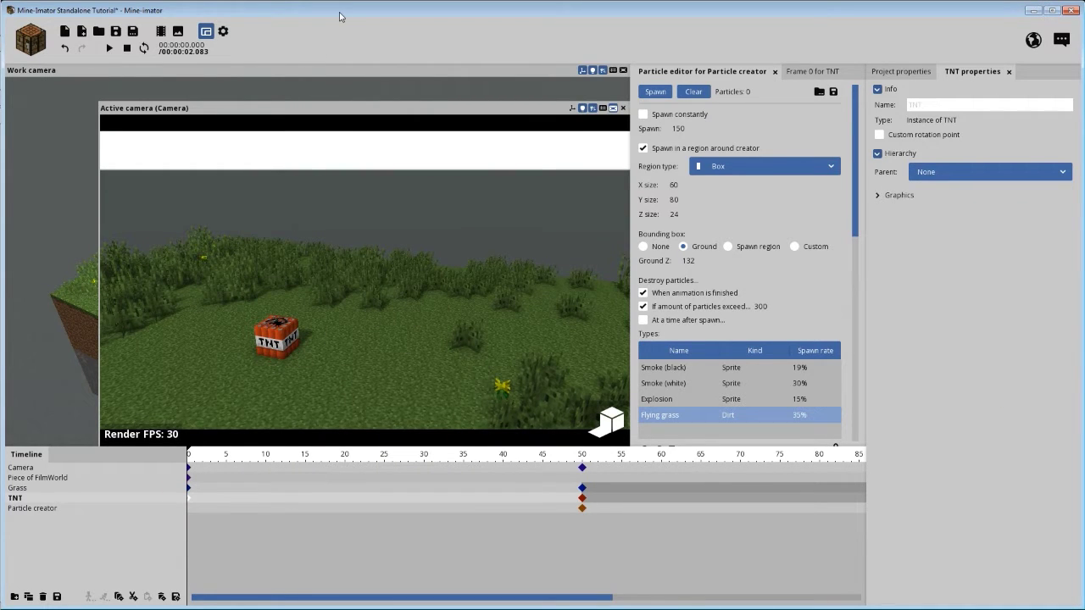
key("space")
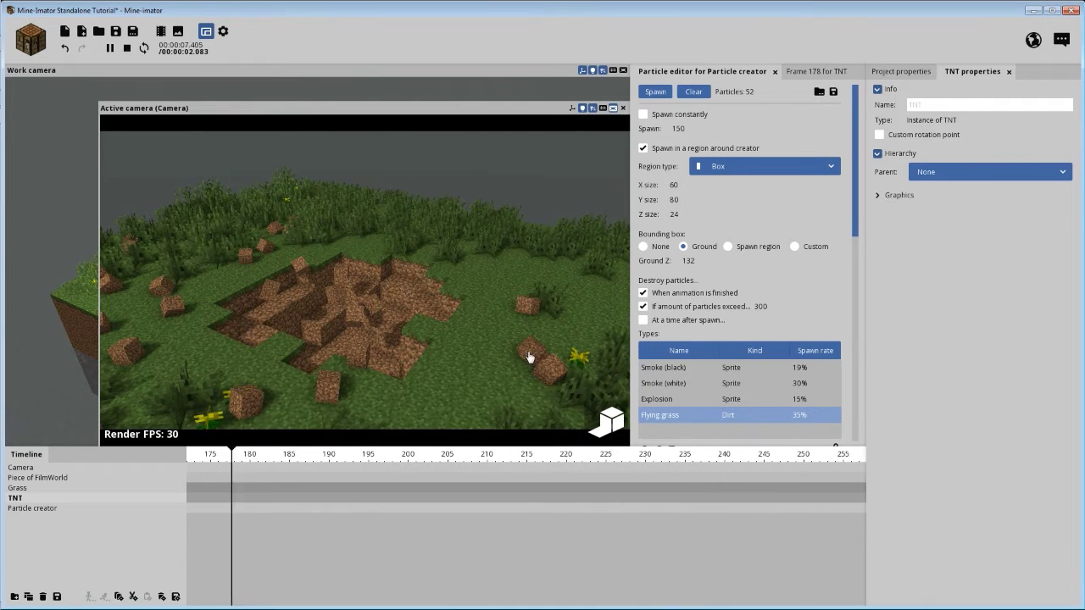
key("space")
left_click_drag(552, 465, 439, 465)
left_click(693, 93)
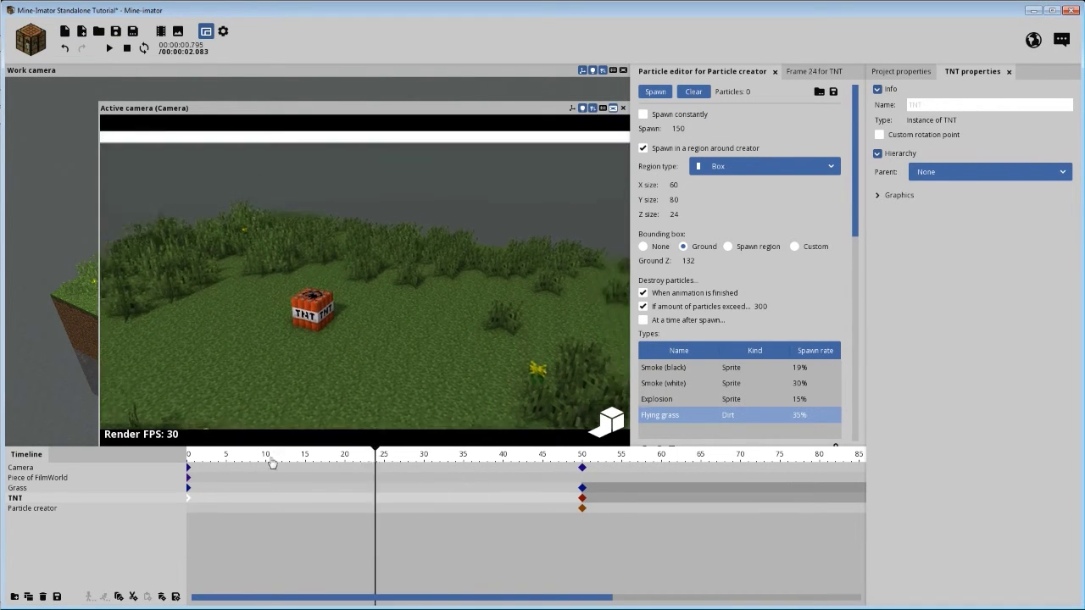
Replay the explosion from frame 0 through the rendered camera, stop playback, and clear the leftover particles.
left_click_drag(250, 462, 176, 466)
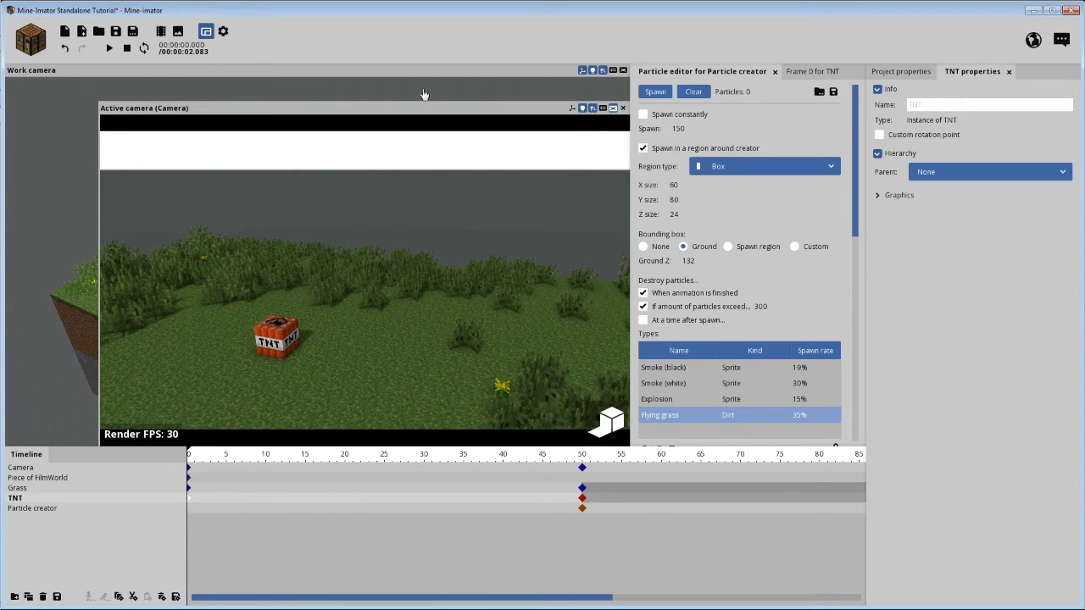
key("space")
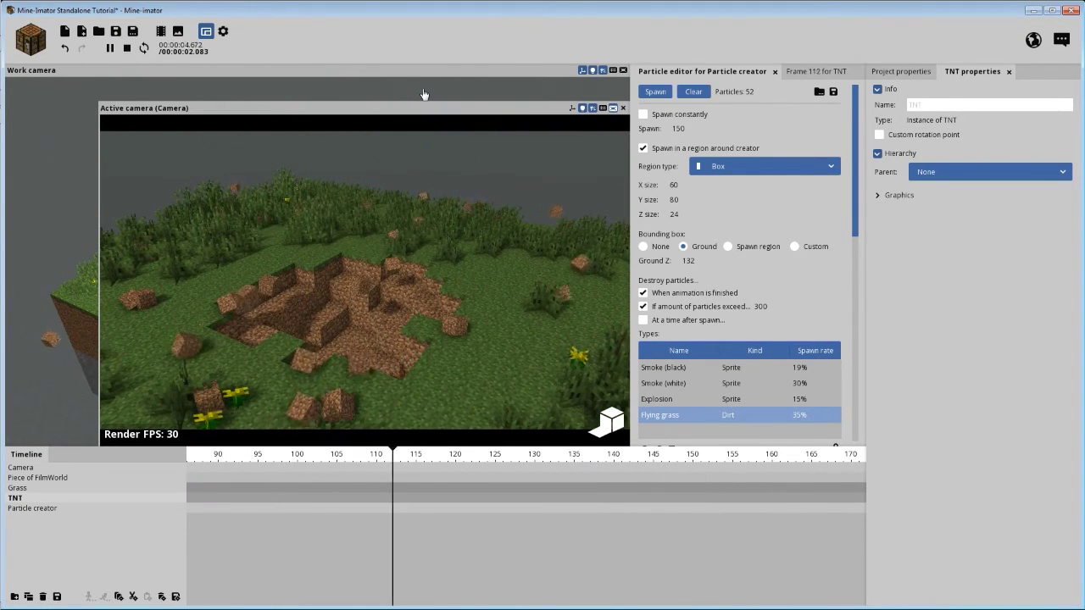
key("space")
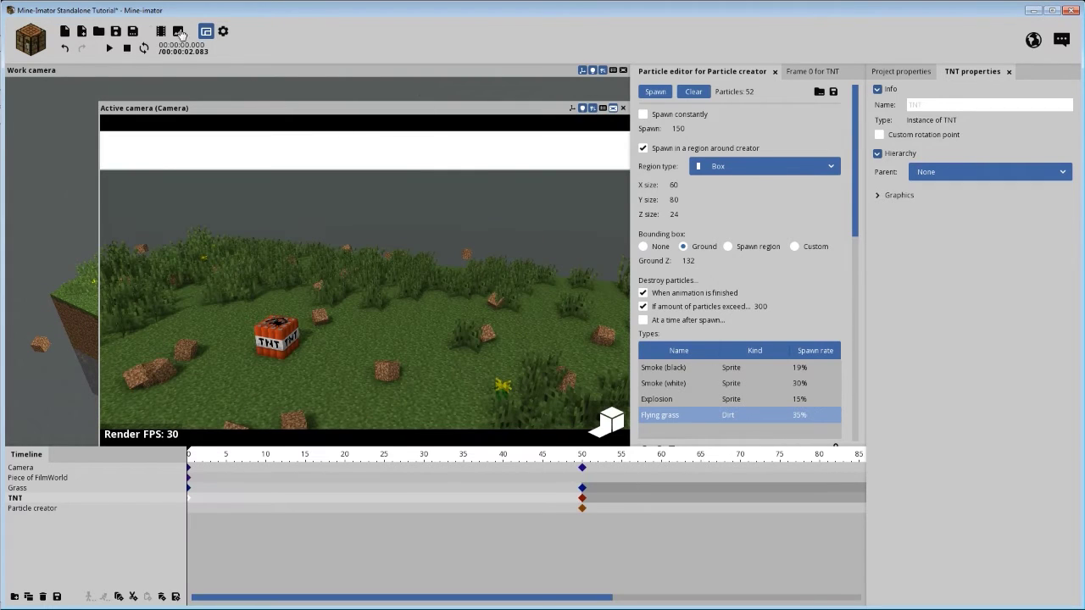
left_click(694, 92)
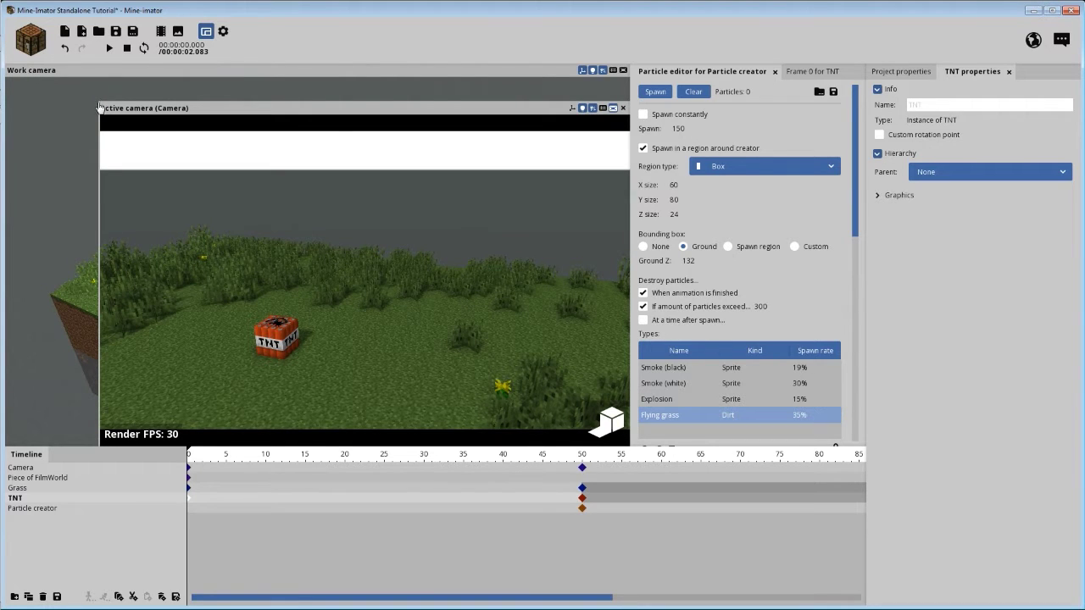
Shrink the active camera view, turn off its rendered quality, and close that view.
left_click_drag(100, 107, 320, 254)
left_click(606, 424)
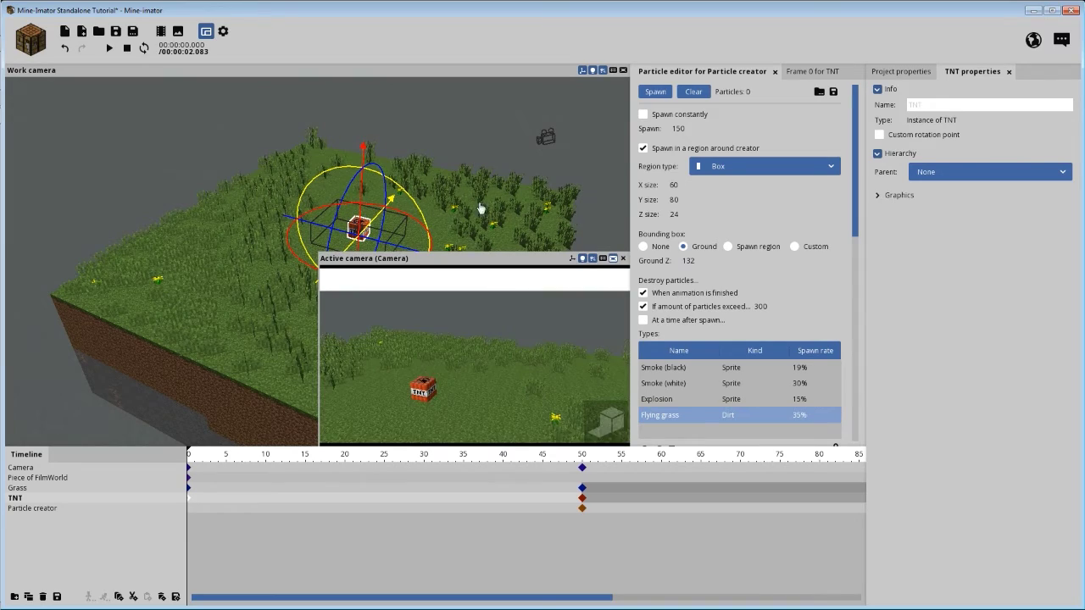
right_click_drag(484, 179, 511, 176)
left_click(623, 260)
Examine the TNT block and the box-shaped spawn region around it from several sides and up close.
mouse_move(572, 182)
left_mouse_down()
mouse_move(475, 182)
mouse_move(496, 161)
mouse_move(566, 180)
left_mouse_up()
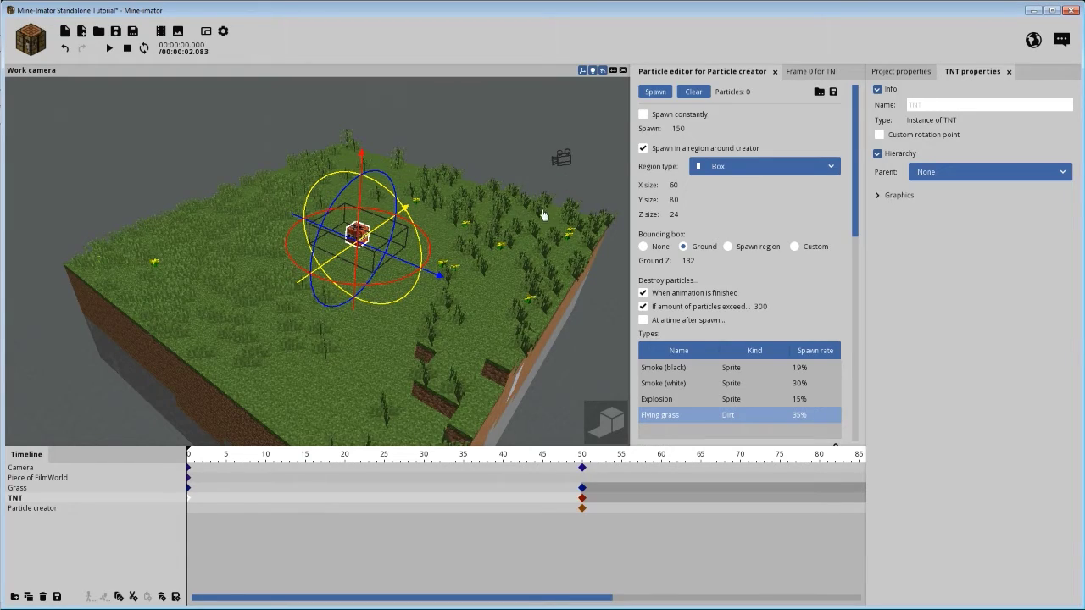
right_click_drag(542, 218, 529, 197)
left_click_drag(529, 196, 610, 233)
right_click_drag(529, 223, 523, 225)
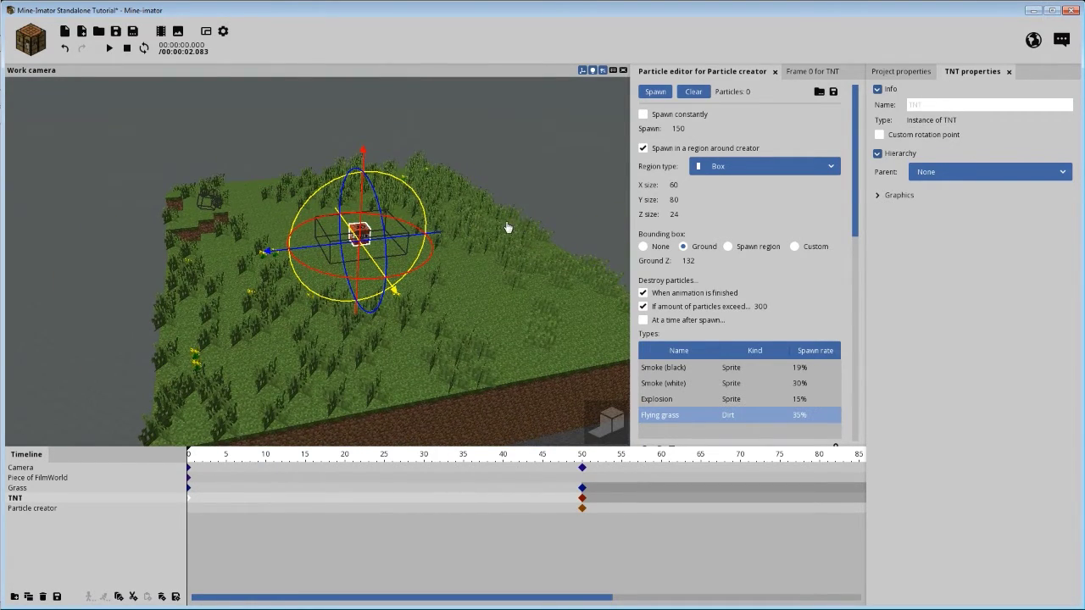
left_click_drag(495, 226, 499, 234)
scroll(480, 248, "up", 5)
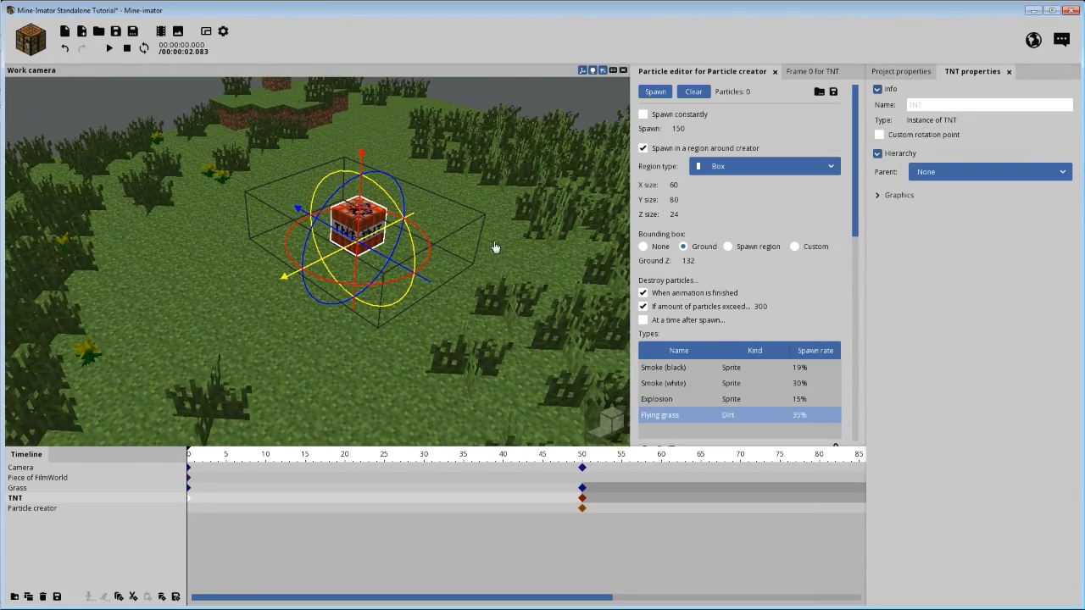
right_click_drag(510, 234, 499, 229)
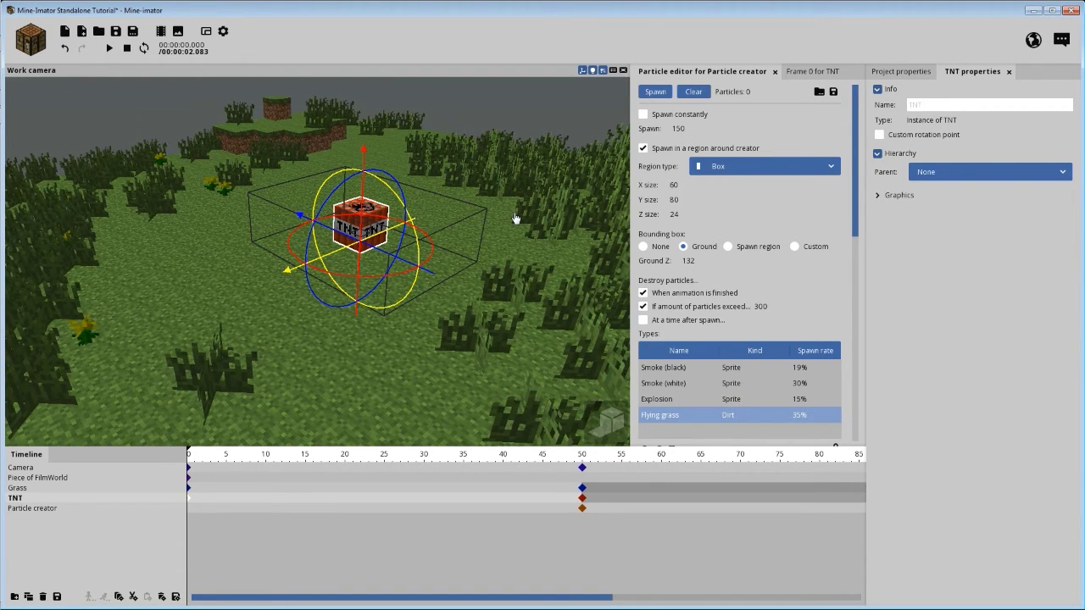
left_click_drag(530, 201, 458, 199)
middle_click_drag(445, 207, 532, 197)
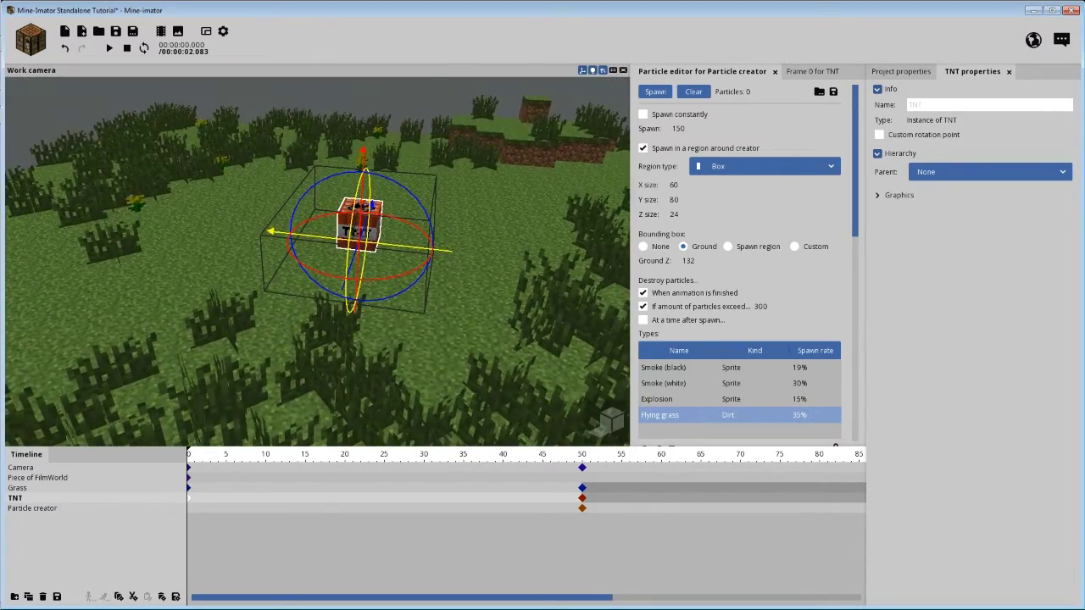